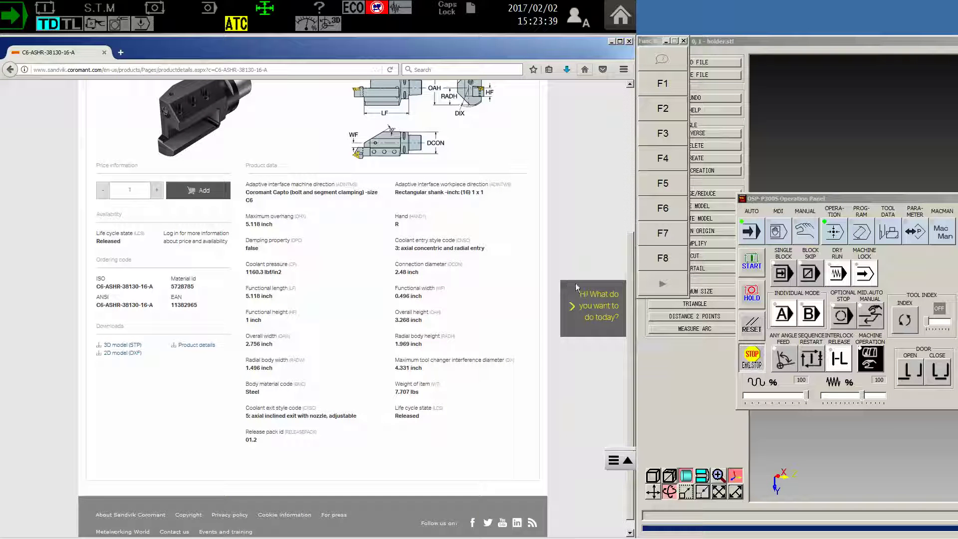
- Maximize the SpaceClaim window so the C6 holder model fills the screen
drag(630, 360, 626, 217)
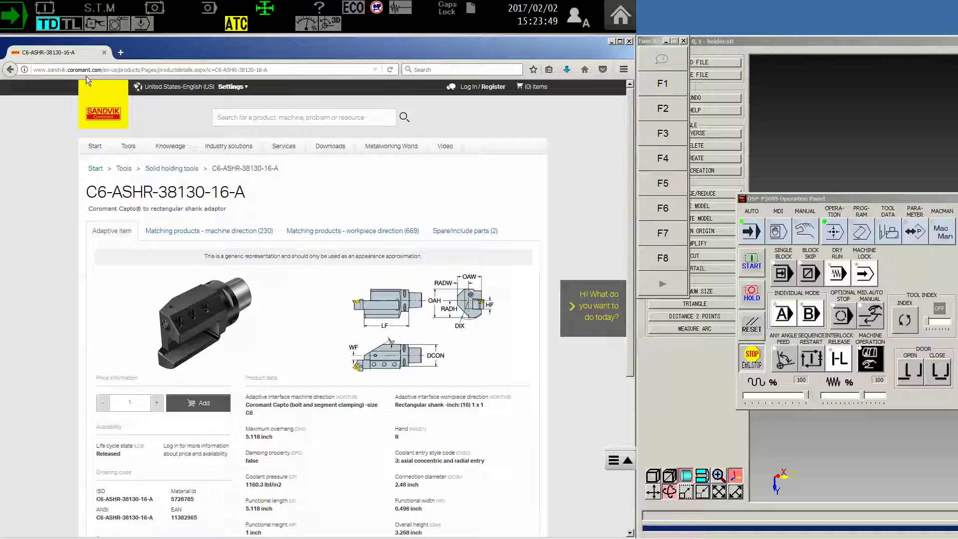
scroll(594, 337, down, 3)
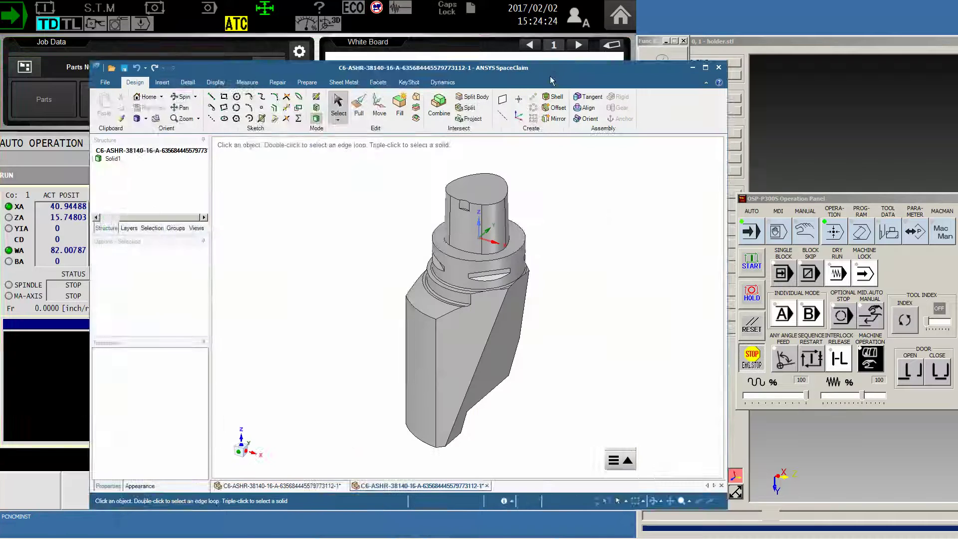
double_click(551, 80)
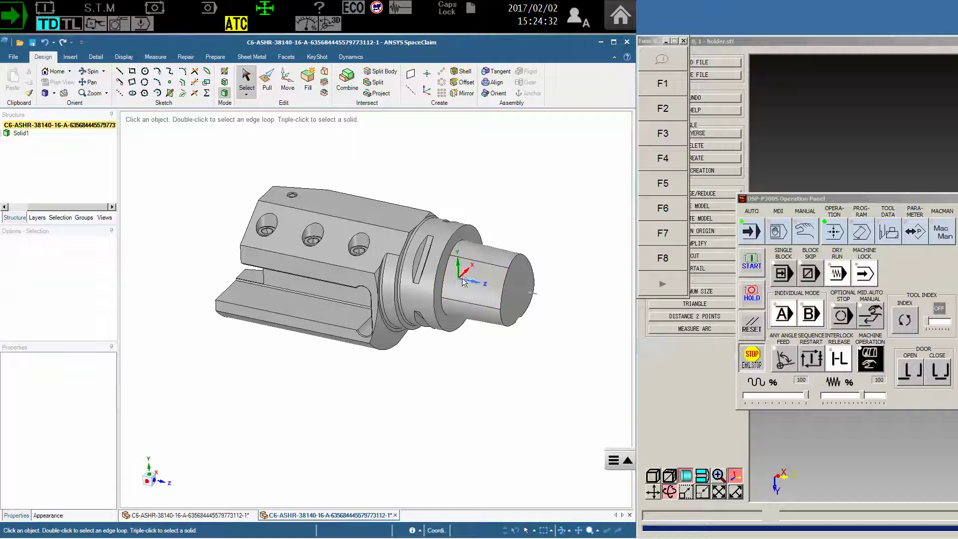
- Inspect the shaft's cylindrical face and a screw-hole edge, then clear the selection
click(473, 292)
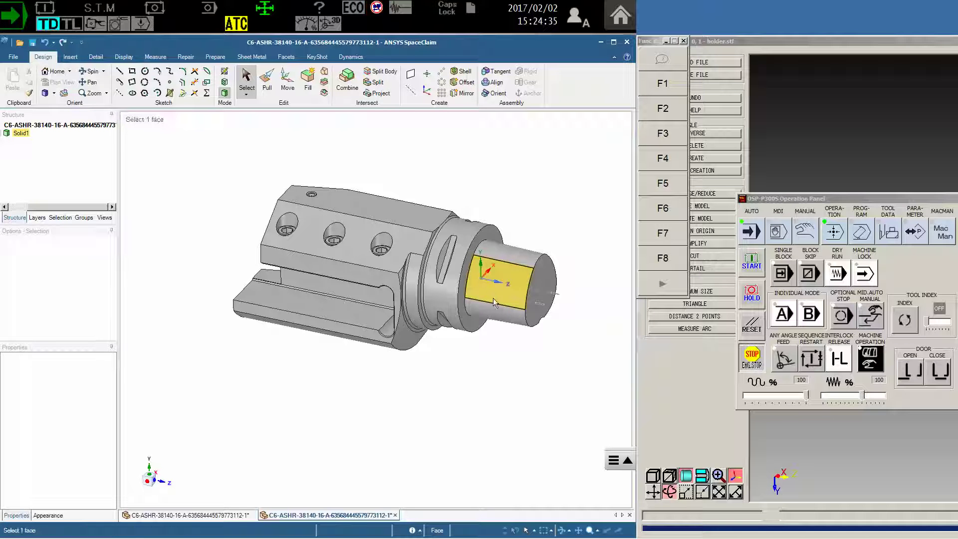
click(507, 200)
click(509, 292)
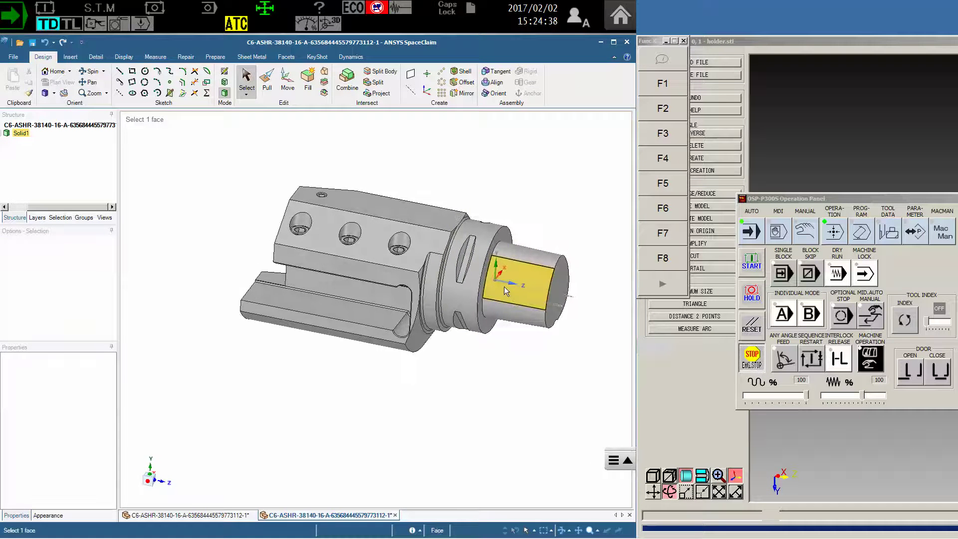
click(514, 208)
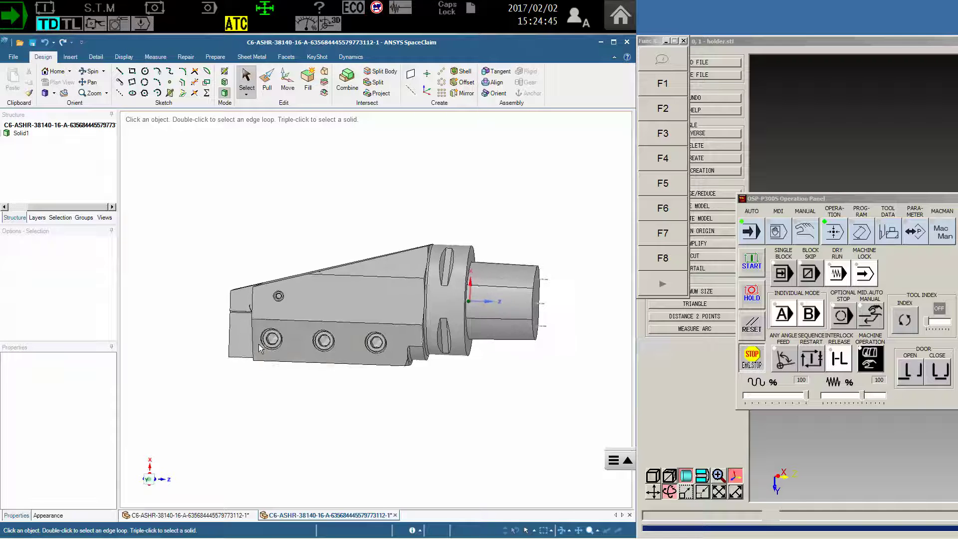
click(272, 340)
click(382, 389)
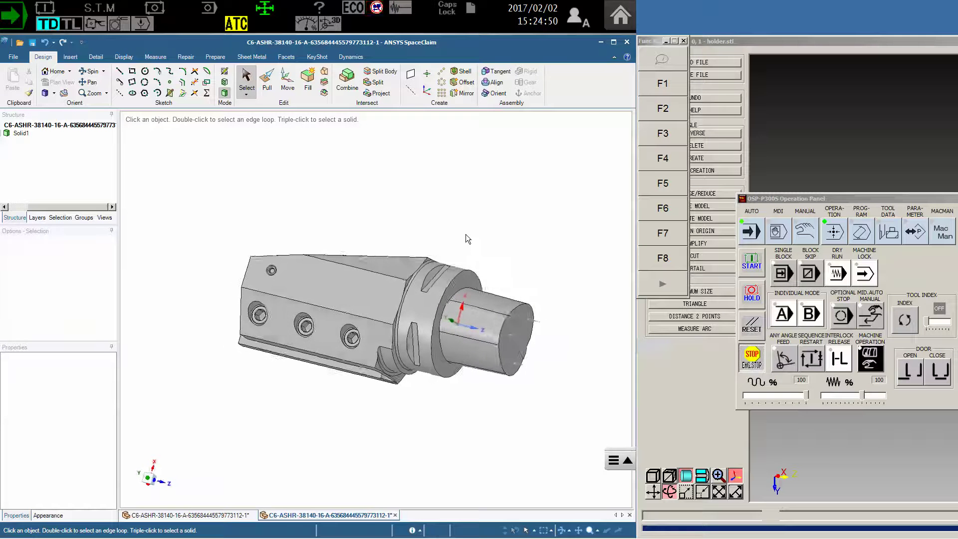
- Rotate Solid1 by 180° about the shaft axis with Move, anchored on the shaft face
click(372, 290)
triple_click(371, 291)
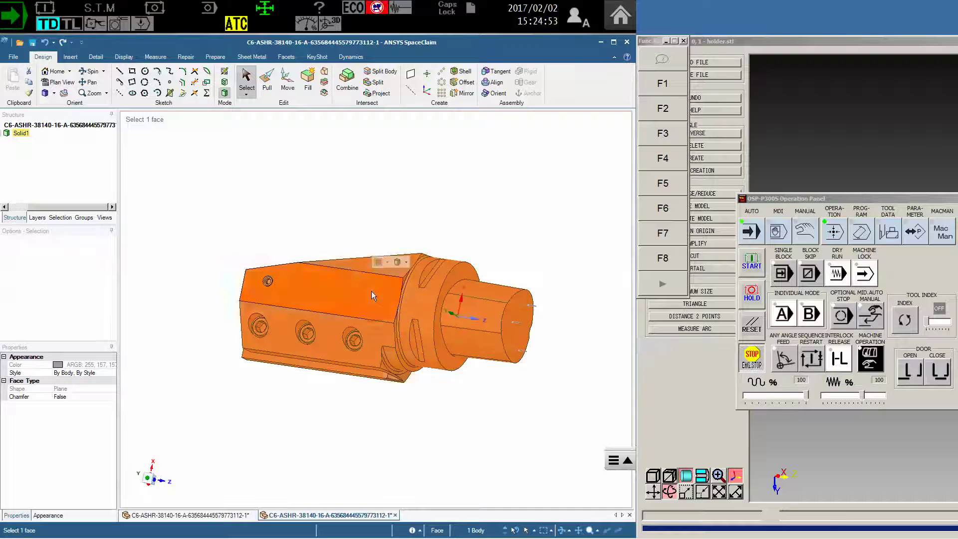
click(287, 79)
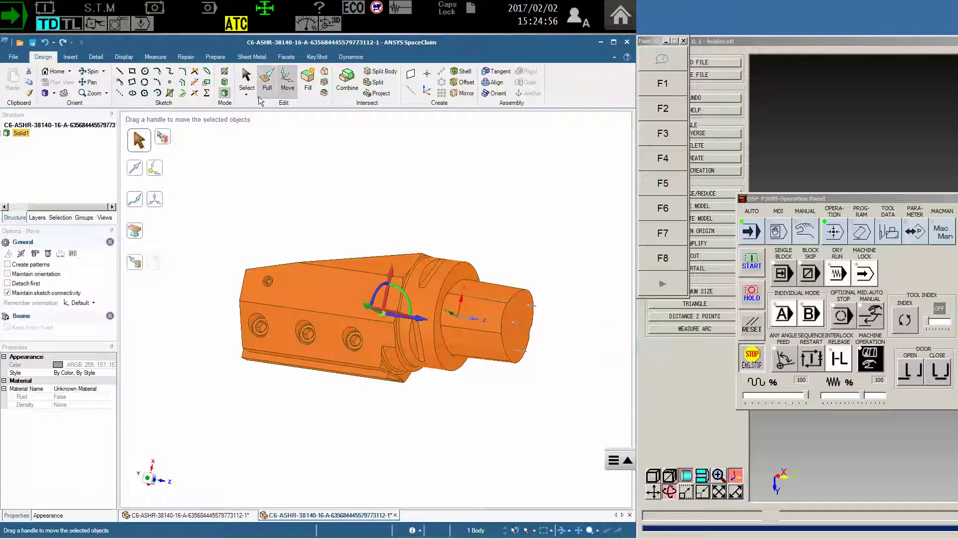
click(154, 169)
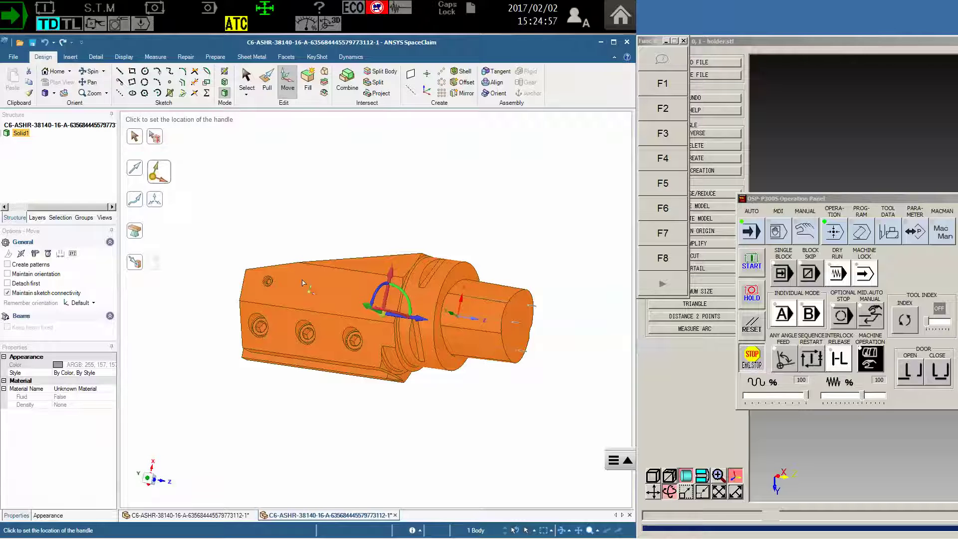
click(455, 296)
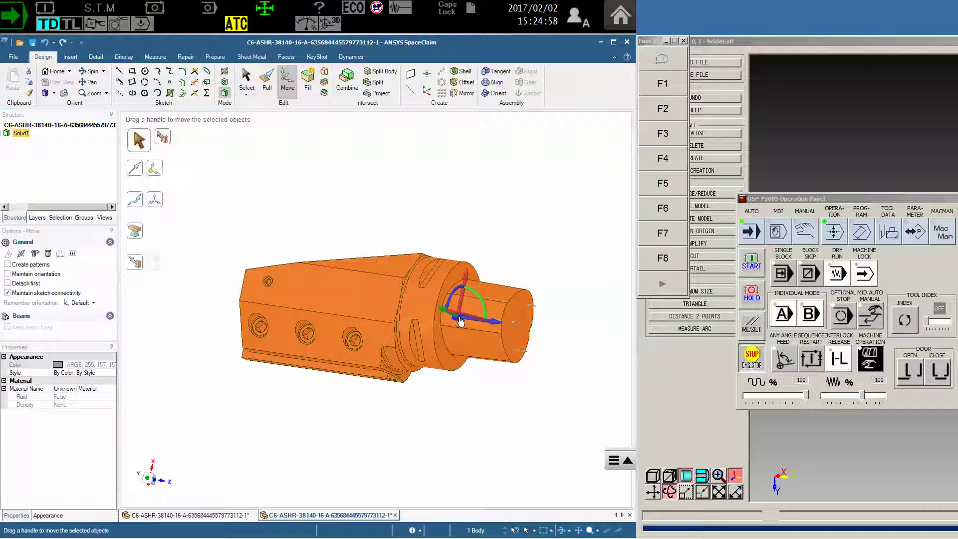
drag(452, 295, 456, 314)
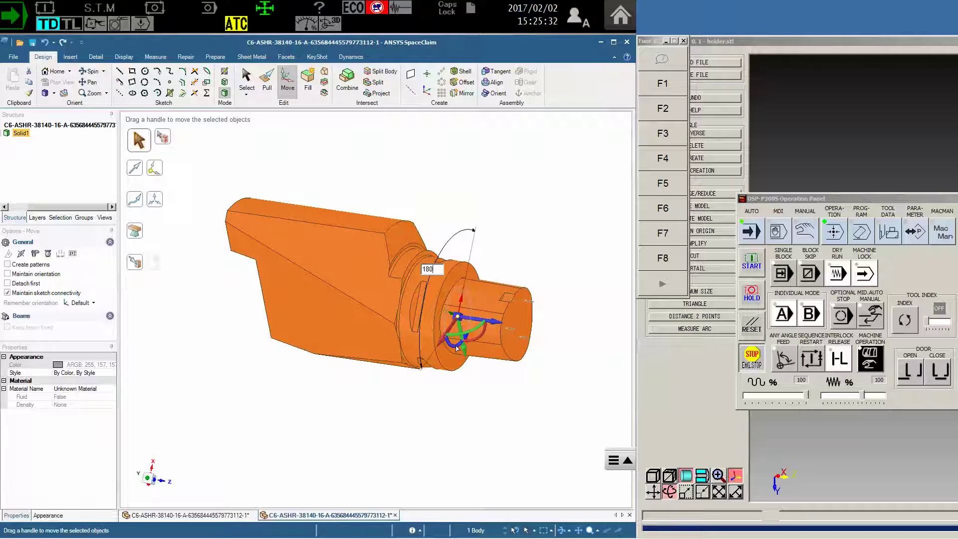
key(Escape)
text(180)
key(Return)
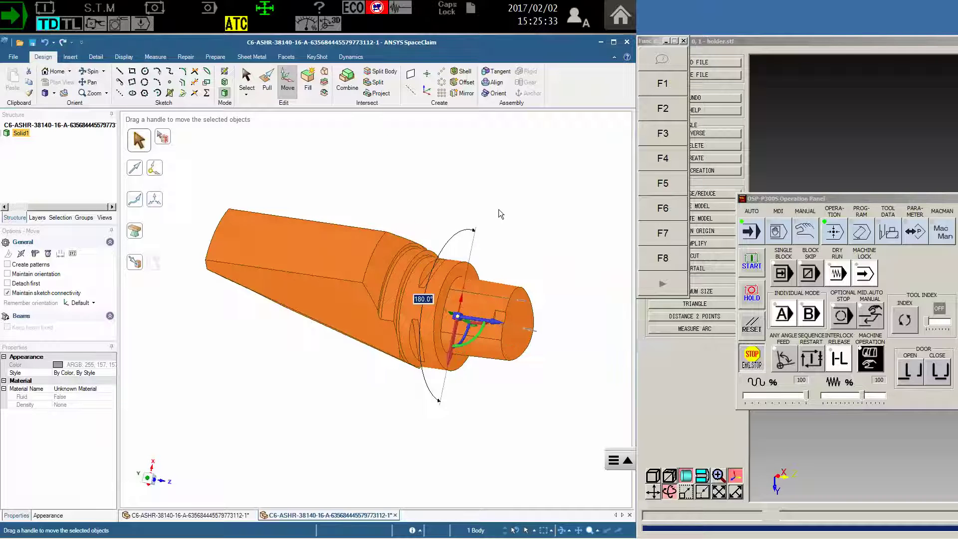
click(499, 208)
- Turn the view side-on and toward the shaft end to check the rotated holder
key(Left)
key(Left)
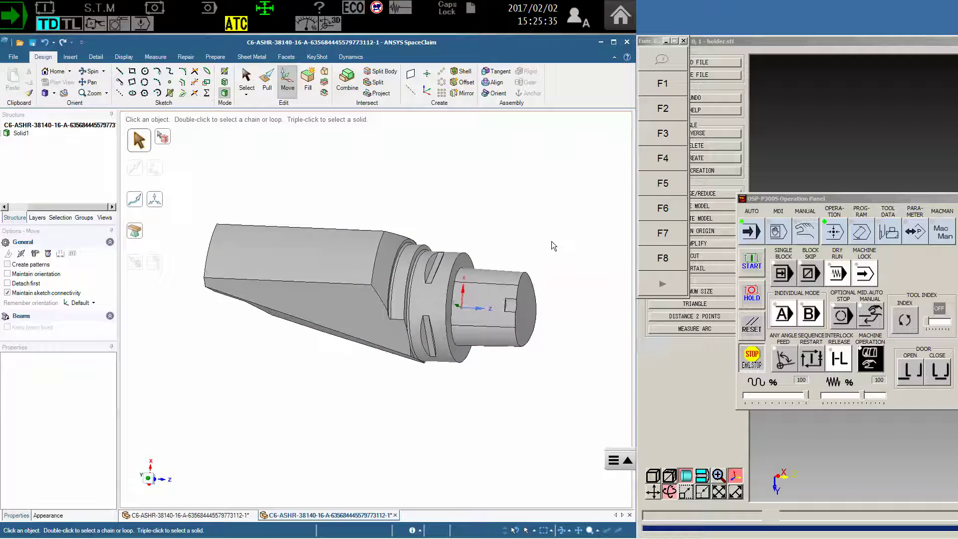
key(Left)
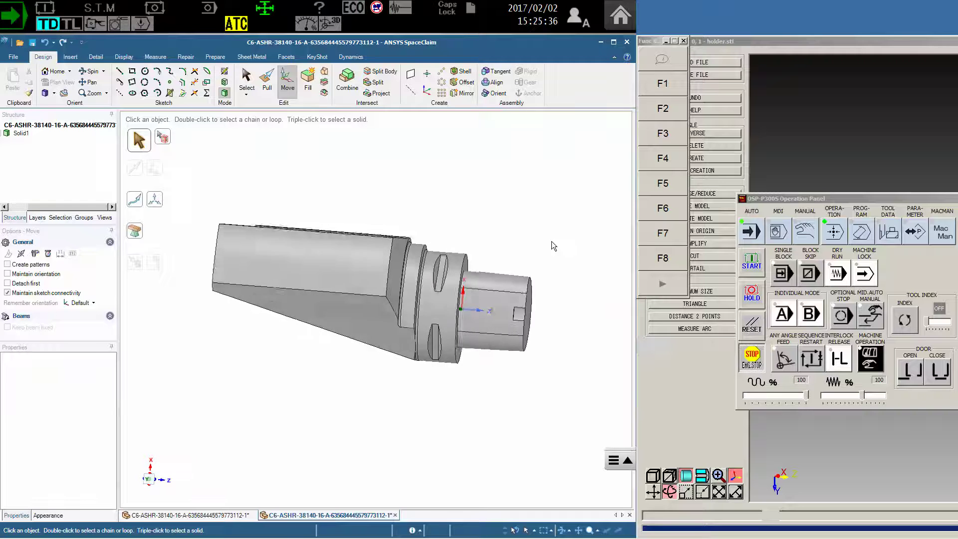
key(Left)
key(Left)
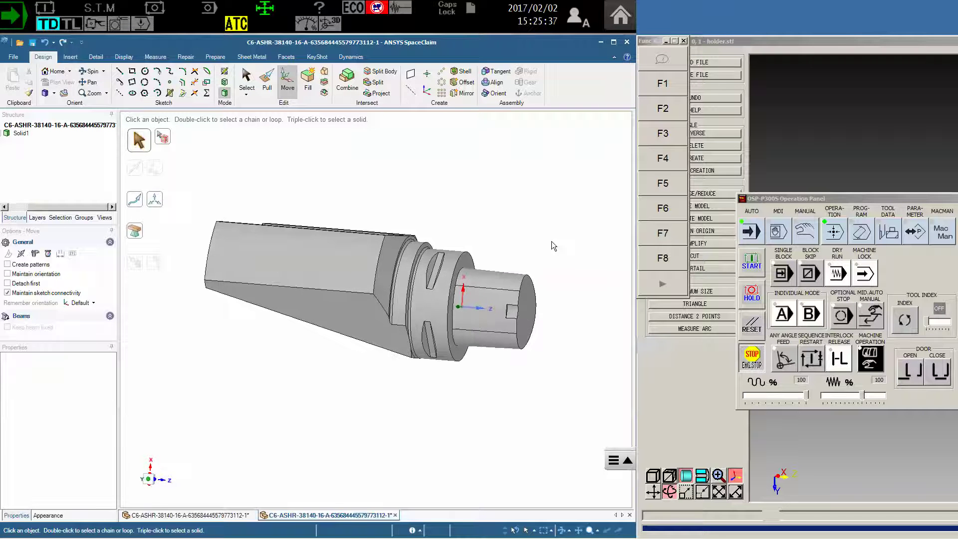
key(Right)
key(Right)
key(Right)
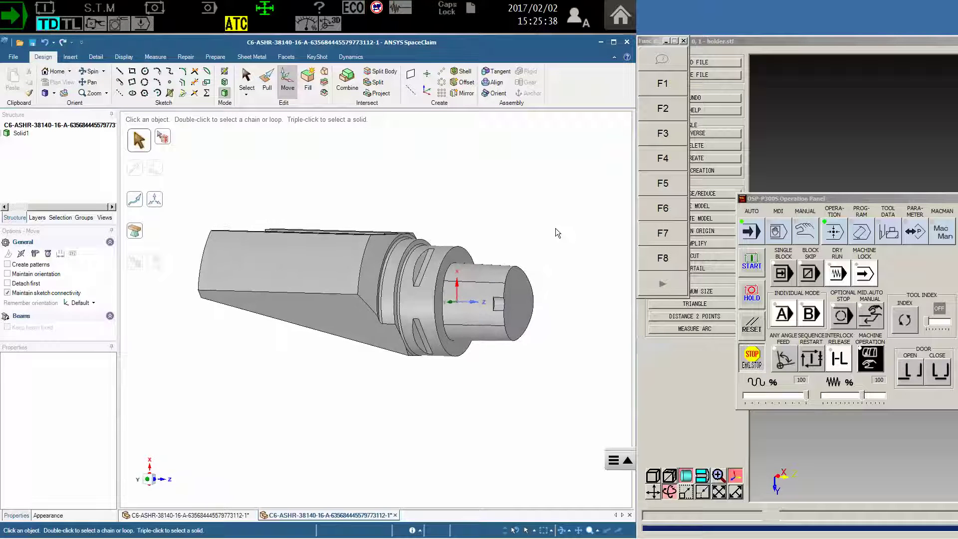
- Save the holder as an STL in millimetres to Downloads, replacing the existing file
middle_drag(408, 193, 290, 244)
middle_drag(297, 165, 375, 179)
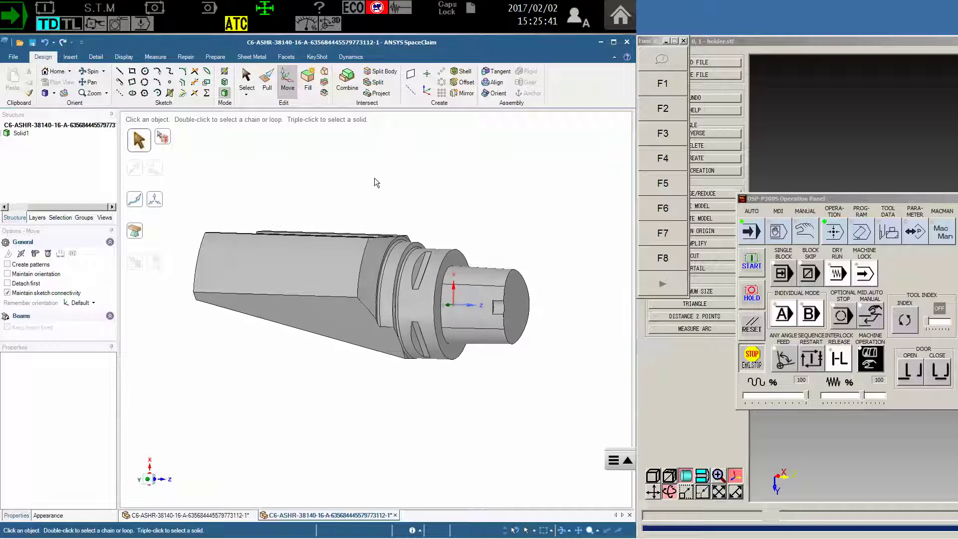
click(17, 59)
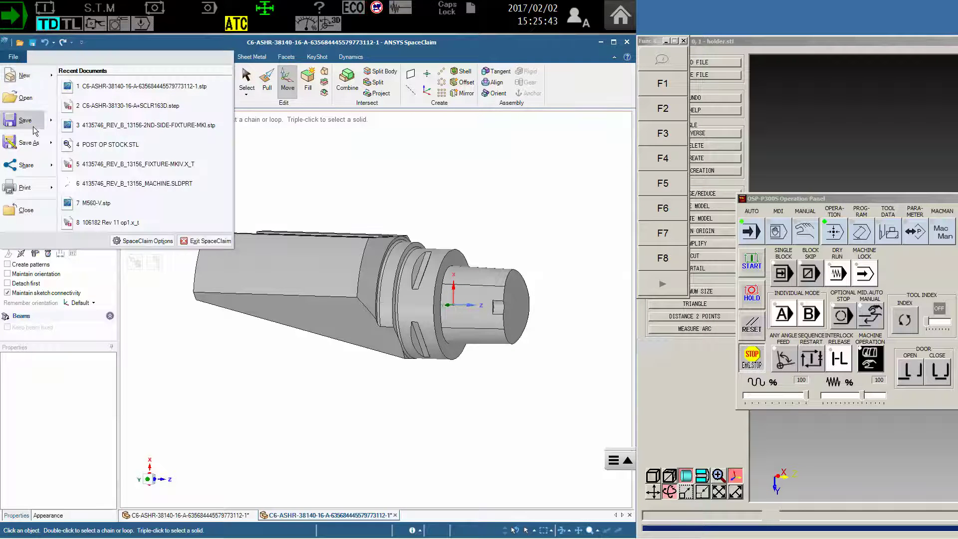
key(Escape)
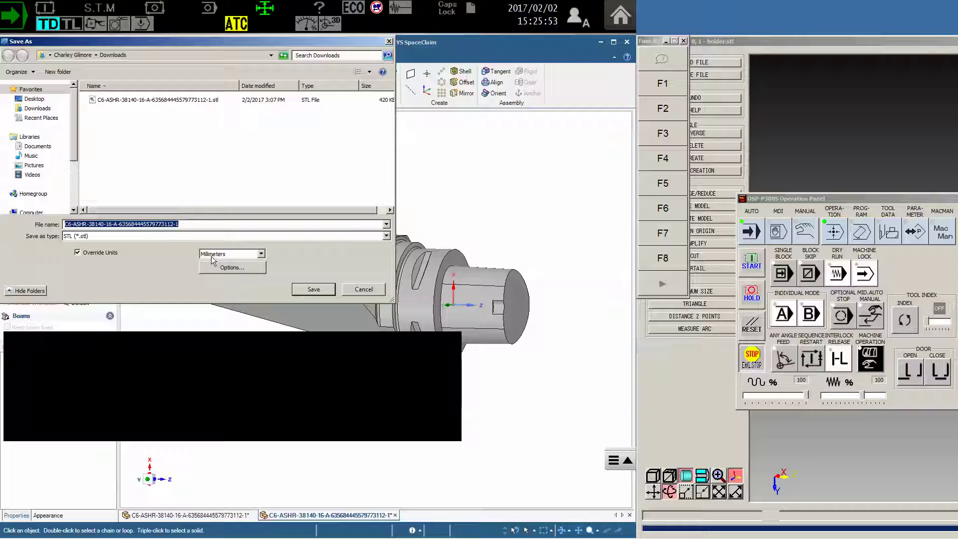
click(238, 270)
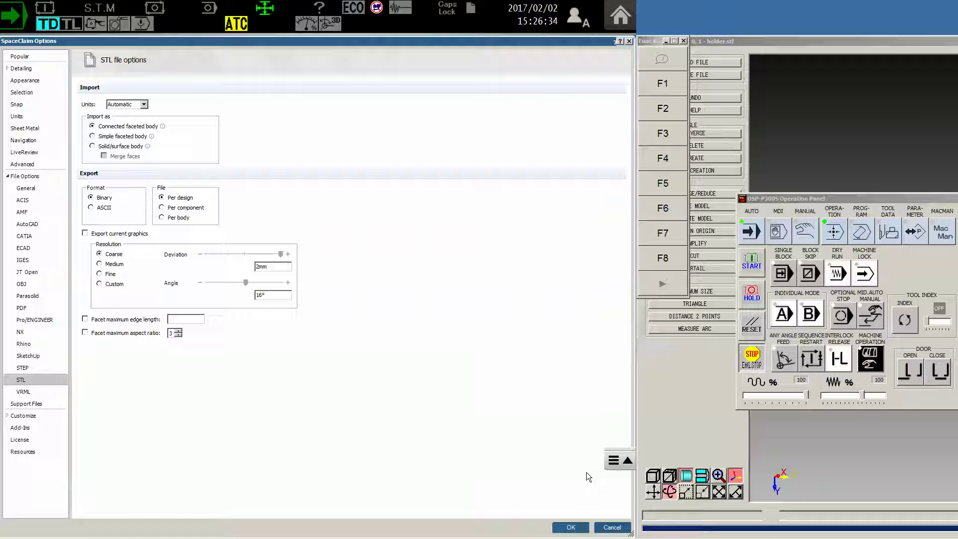
click(571, 528)
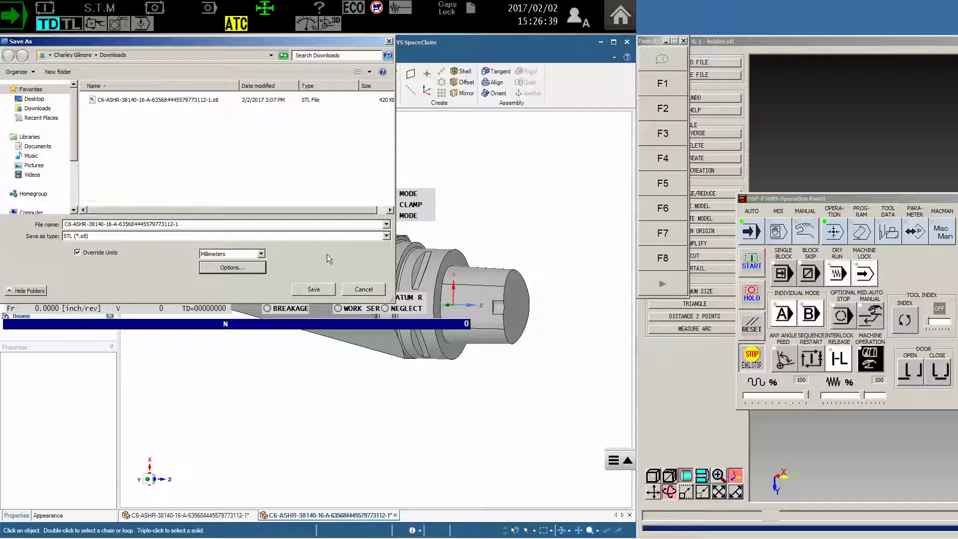
click(313, 289)
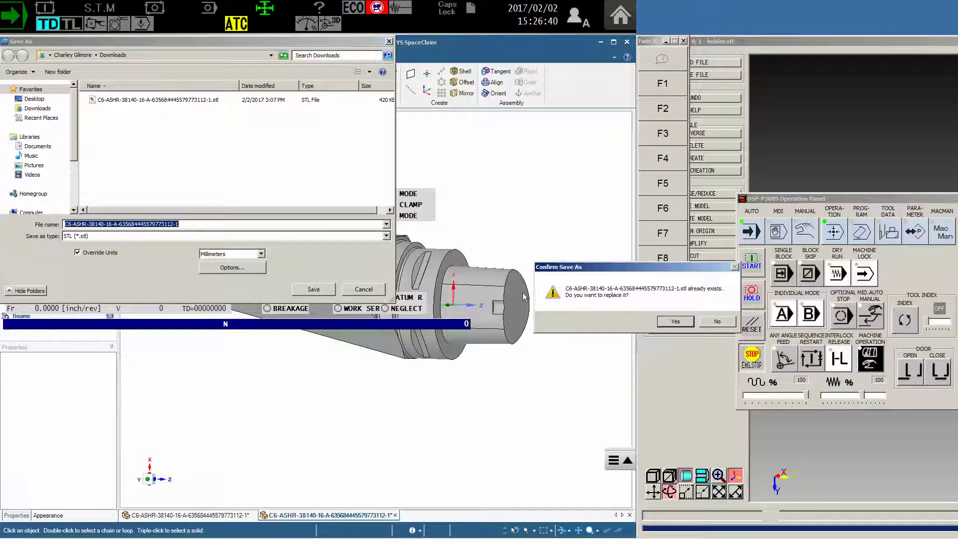
click(669, 321)
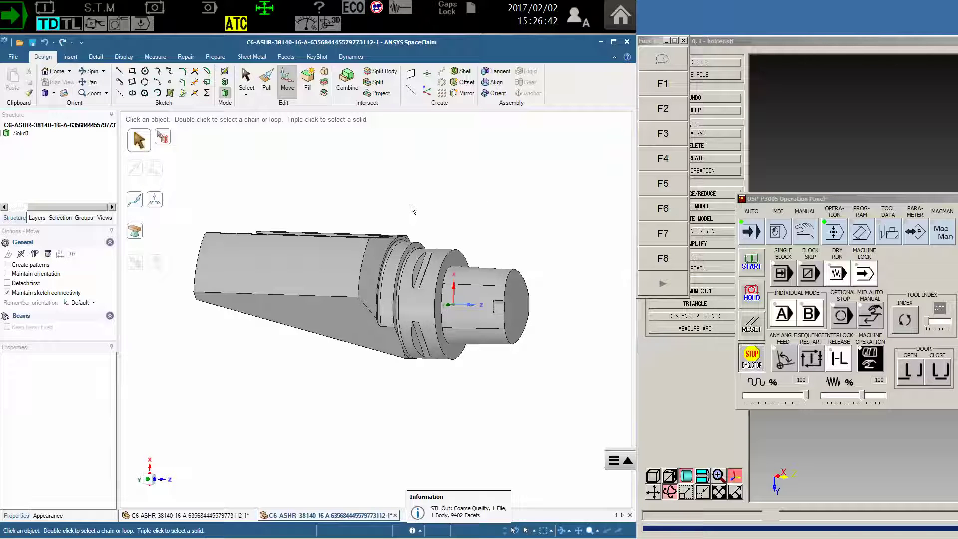
- Orbit to isometric and side-on views and inspect a shank side face
middle_drag(410, 206, 557, 280)
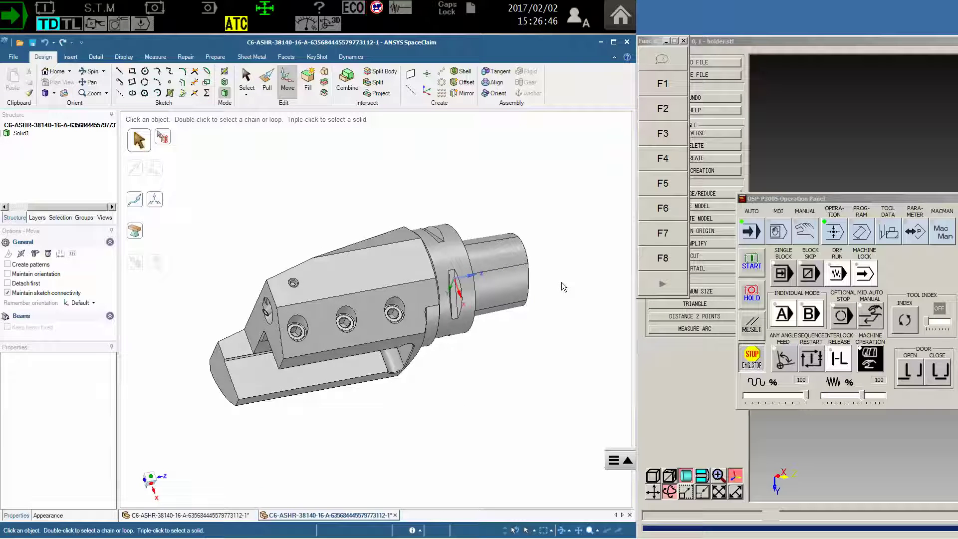
middle_drag(405, 402, 463, 361)
click(468, 294)
key(Escape)
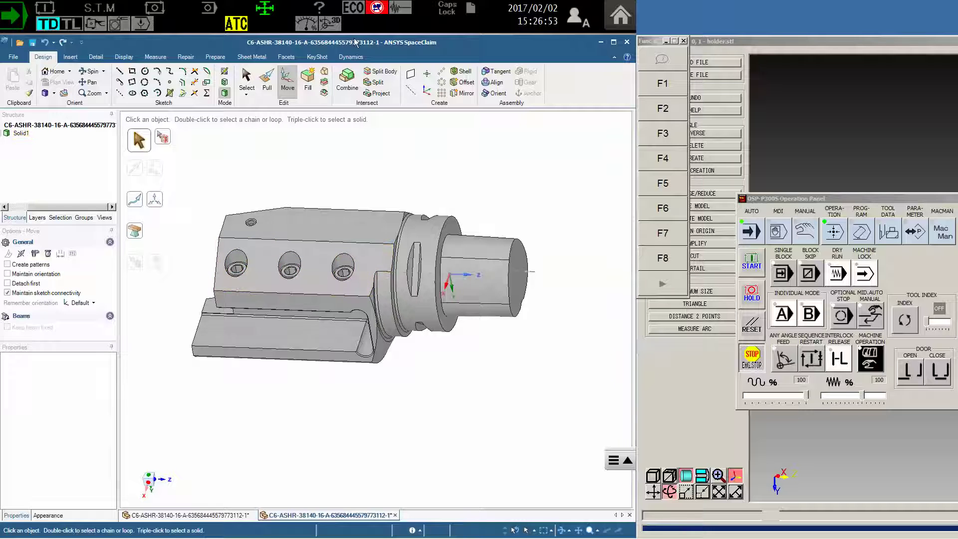
- Bring the Okuma STL Check window to the front
click(618, 460)
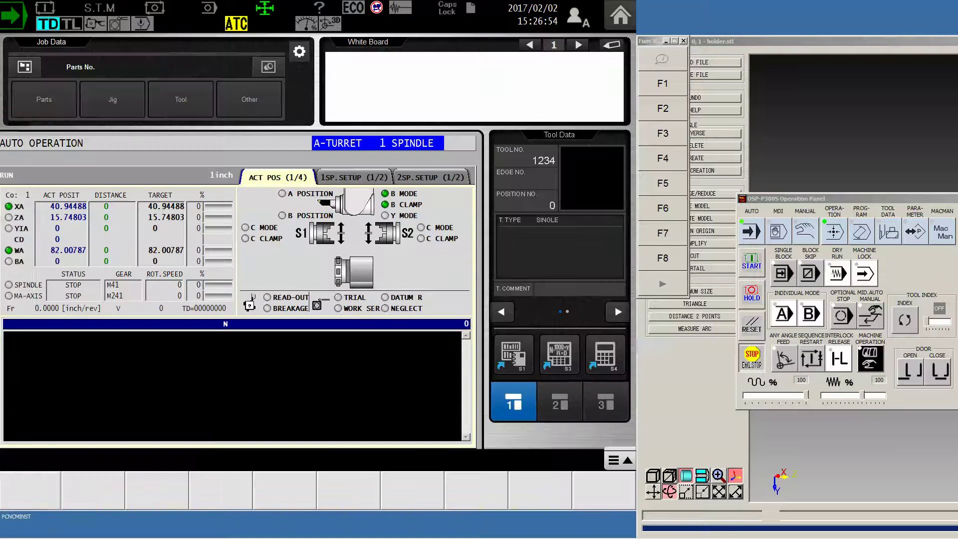
click(855, 41)
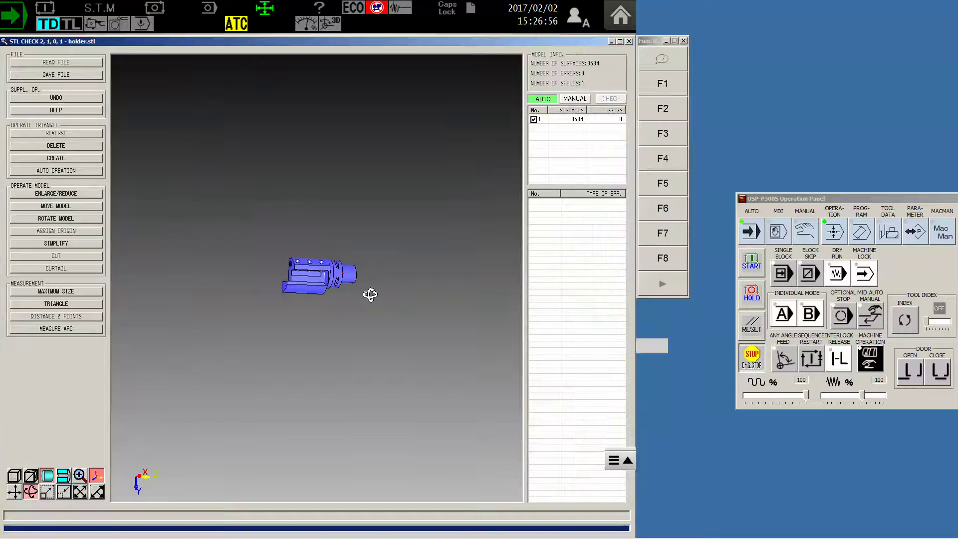
drag(369, 292, 376, 261)
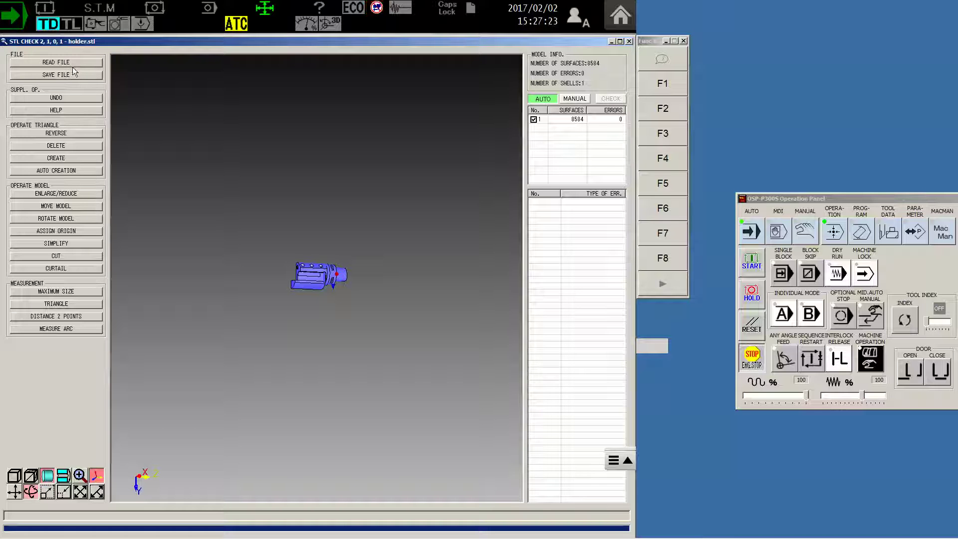
- Load the holder STL from Downloads and dismiss the INVALID STL warning
click(73, 62)
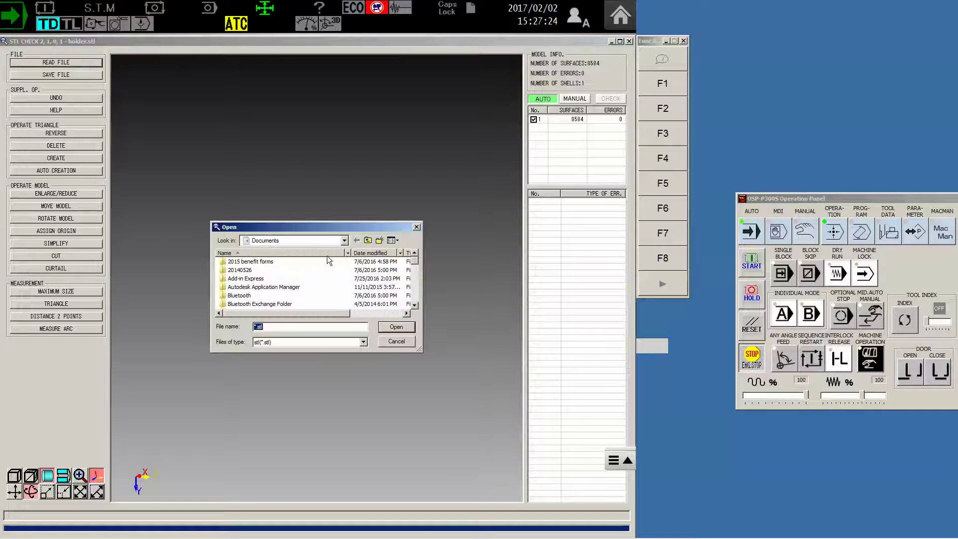
click(344, 240)
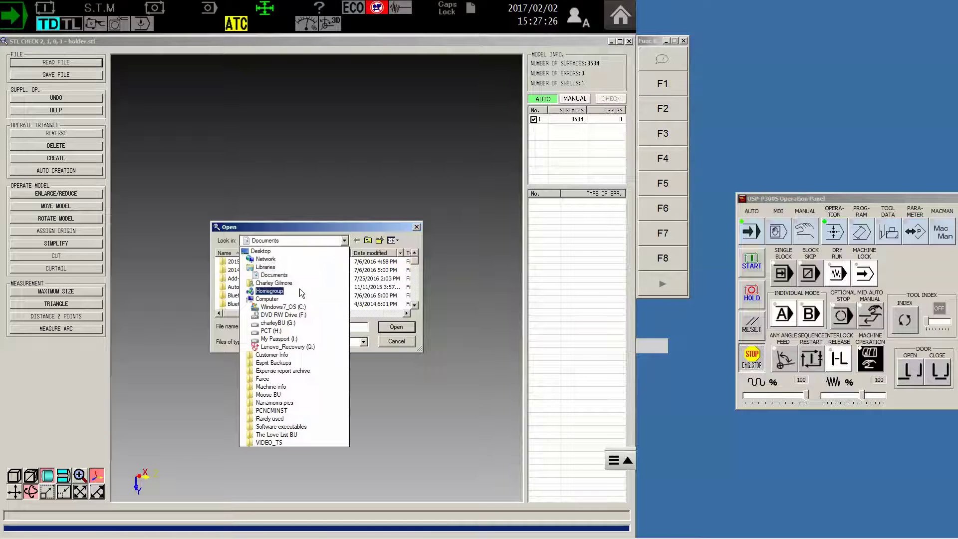
click(275, 283)
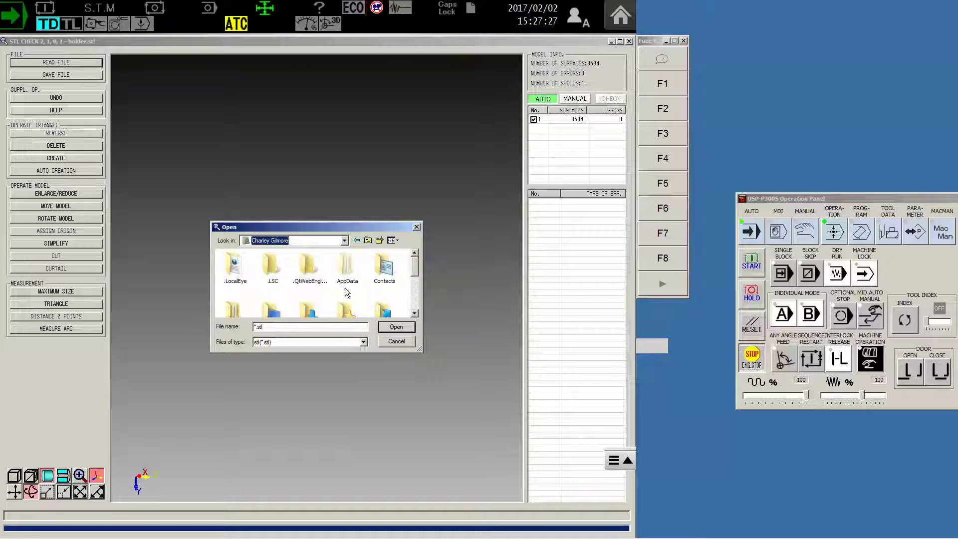
scroll(399, 307, down, 3)
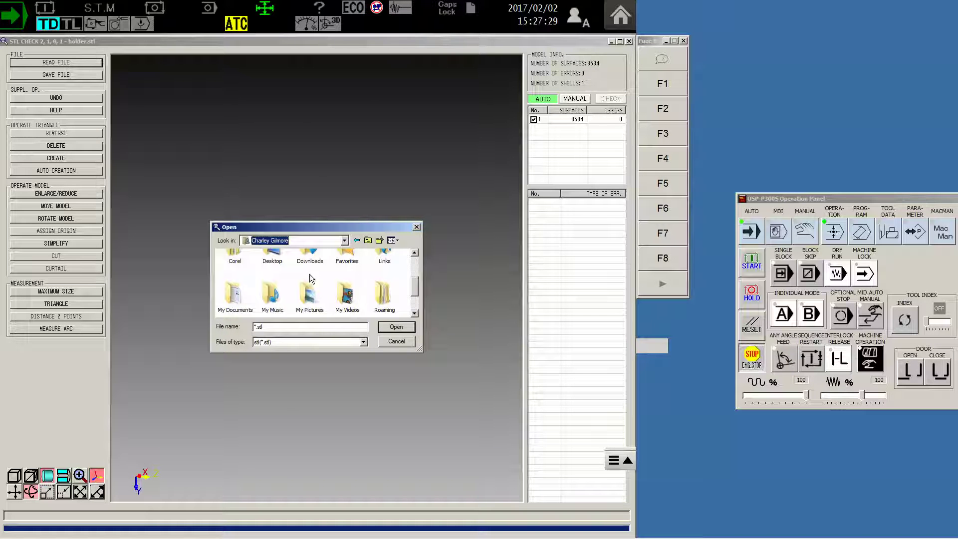
double_click(310, 257)
double_click(295, 260)
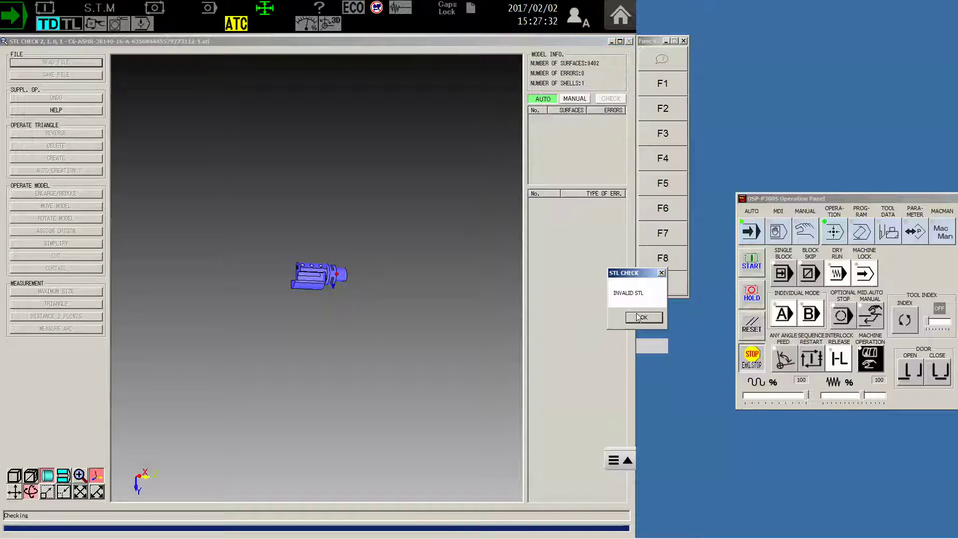
click(642, 318)
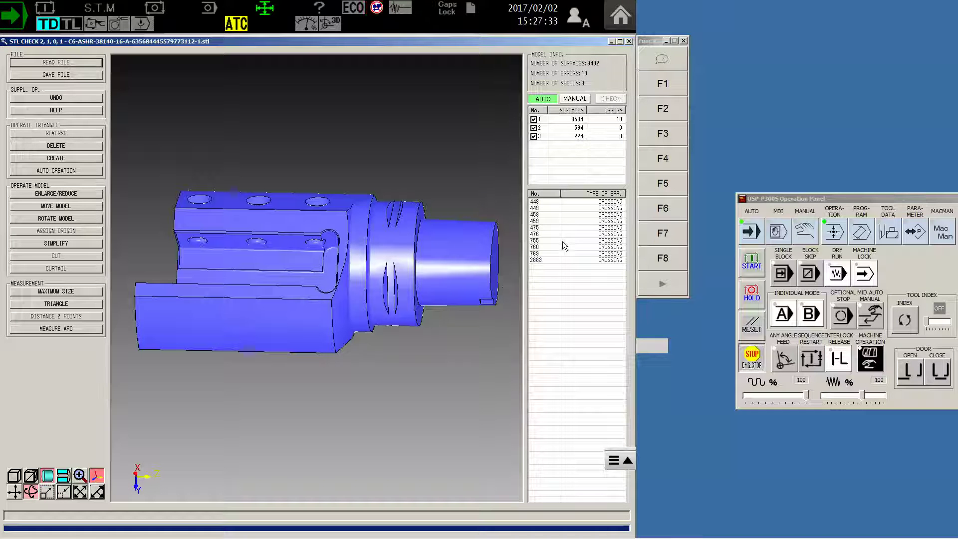
- Stop the view rotation and delete extra shells 2 and 3
scroll(585, 259, down, 5)
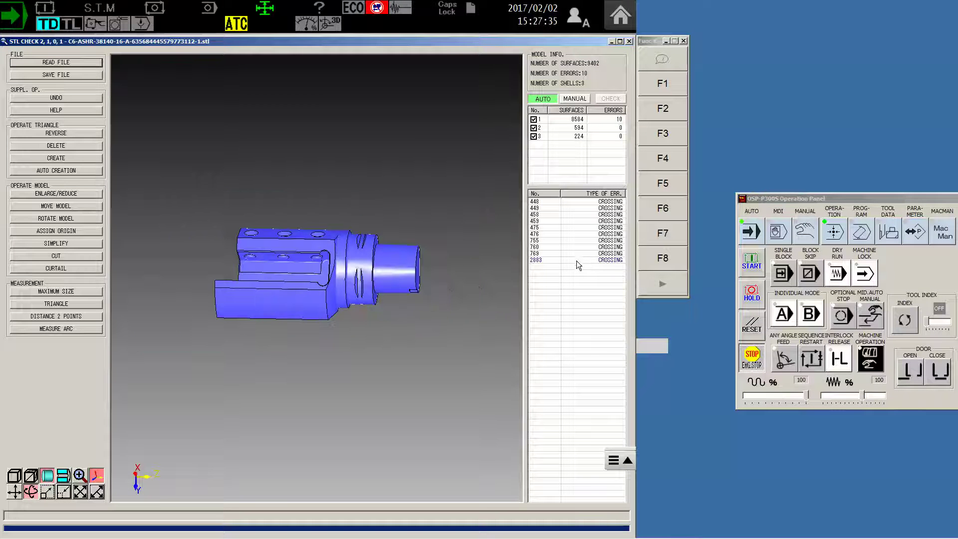
scroll(474, 289, up, 2)
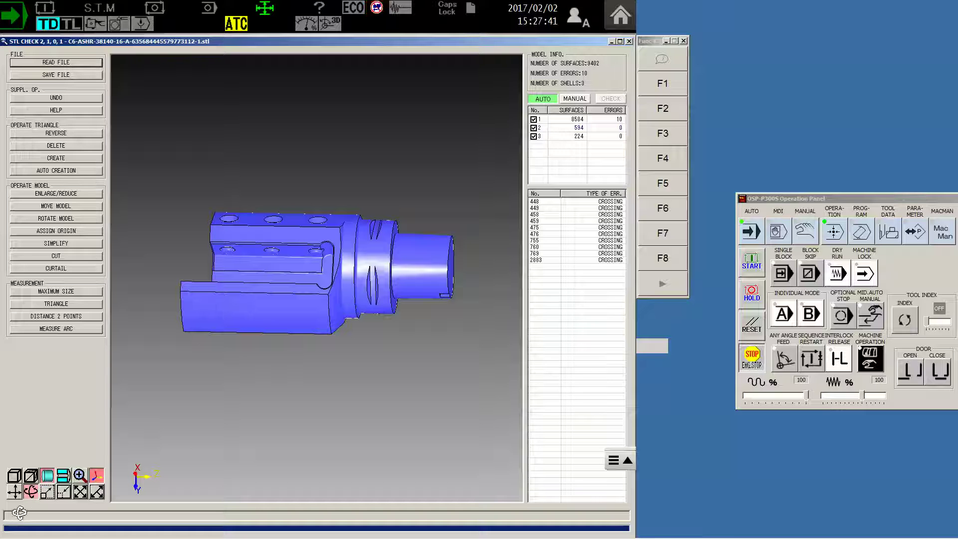
click(30, 491)
click(583, 127)
click(571, 136)
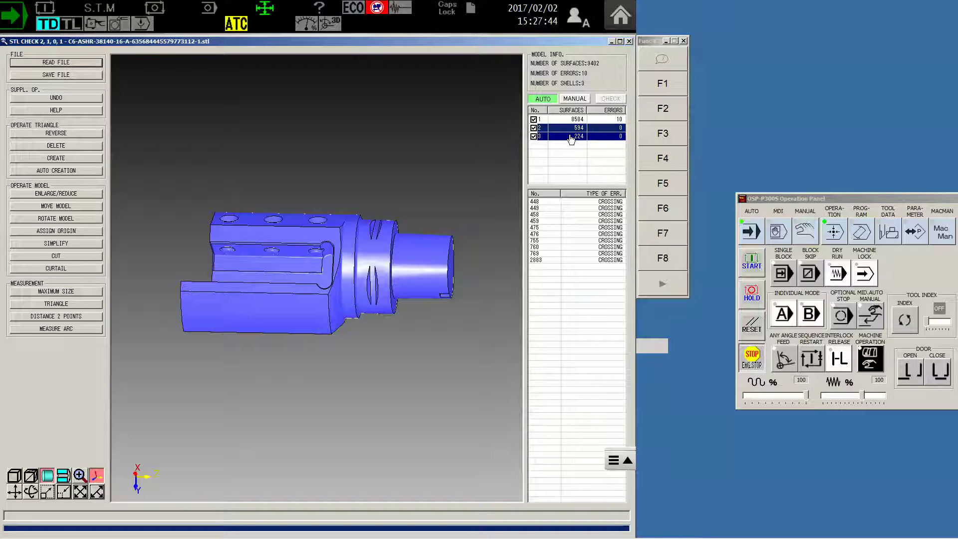
key(Delete)
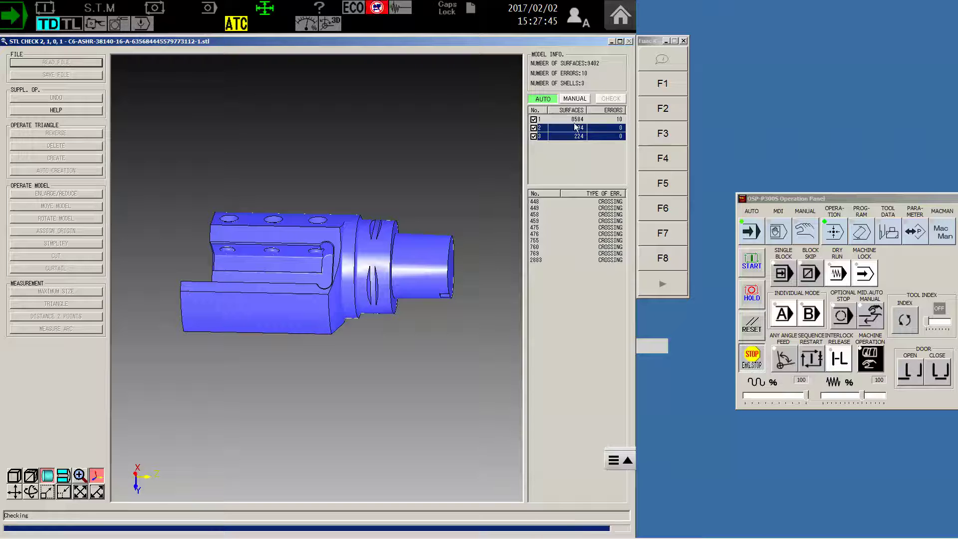
- Delete the ten CROSSING error triangles, auto-create fill triangles, then close the checker
click(567, 201)
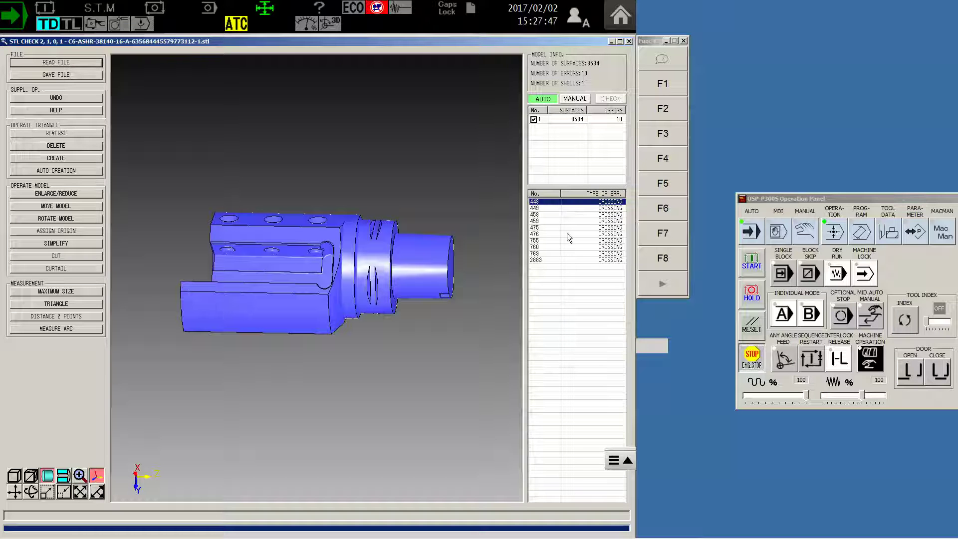
shift+click(579, 260)
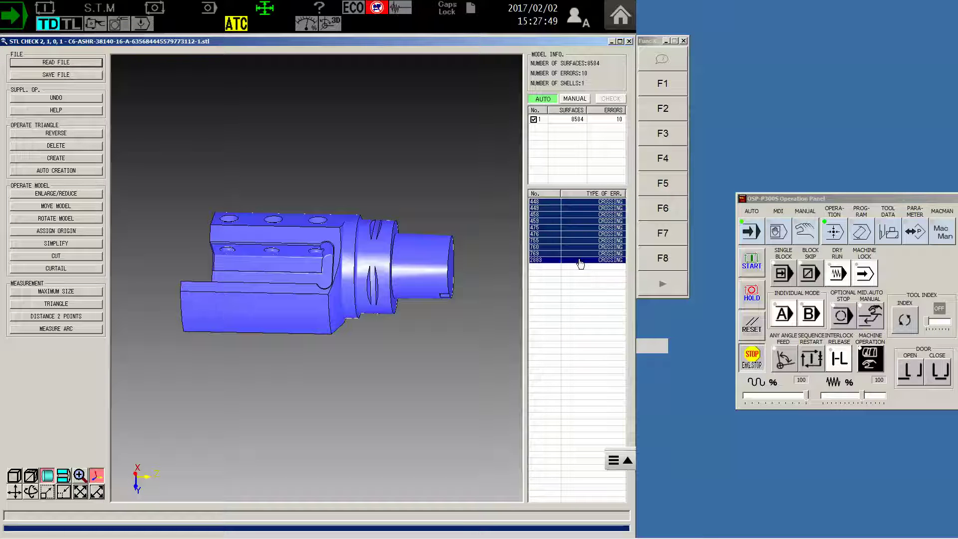
key(Delete)
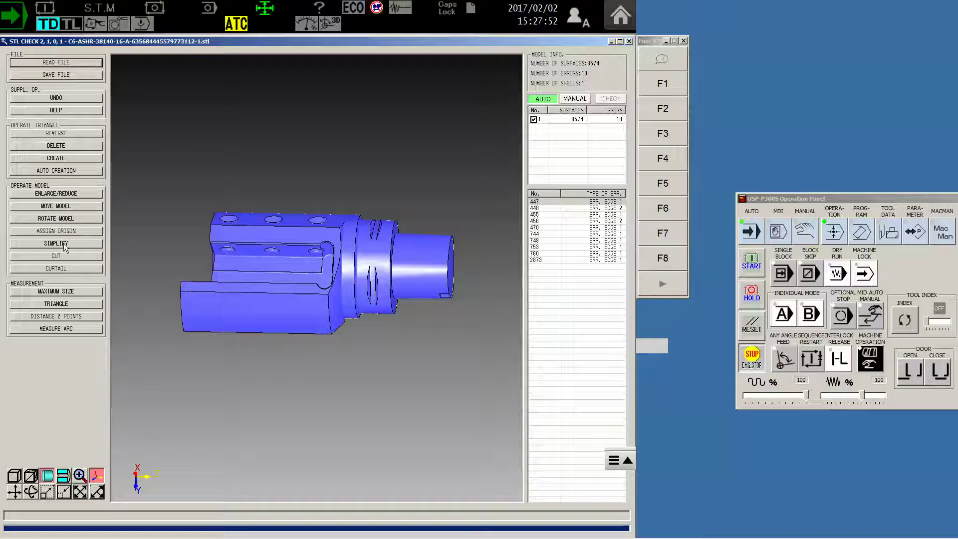
click(69, 172)
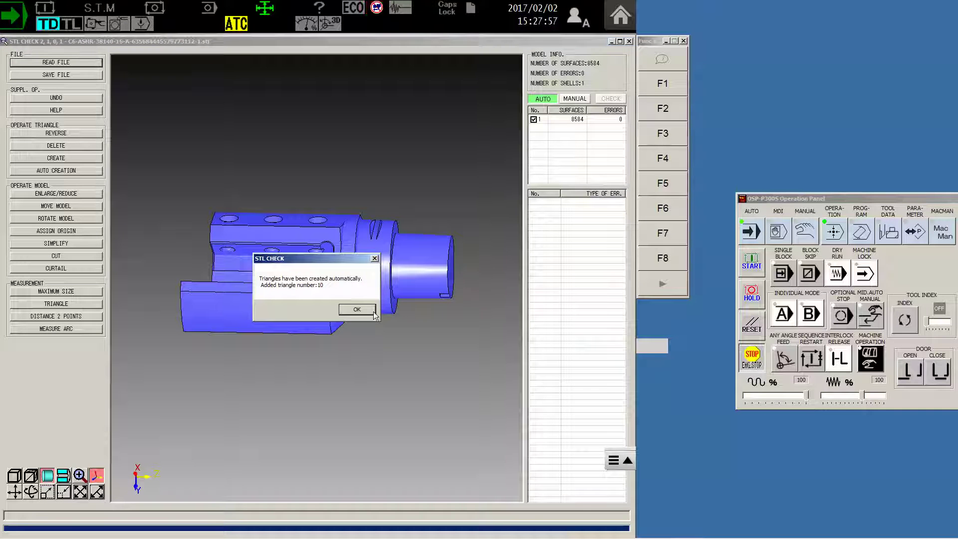
click(365, 309)
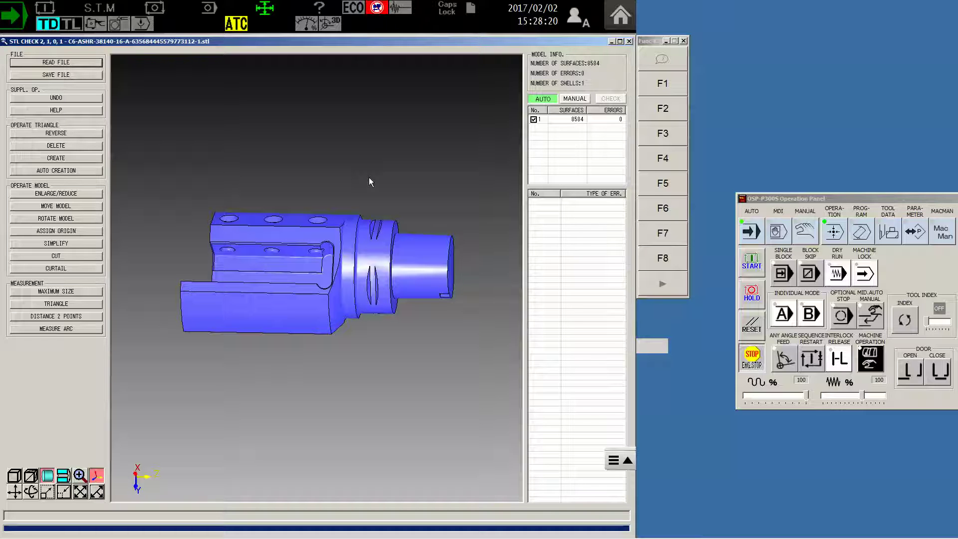
click(629, 42)
drag(915, 199, 813, 305)
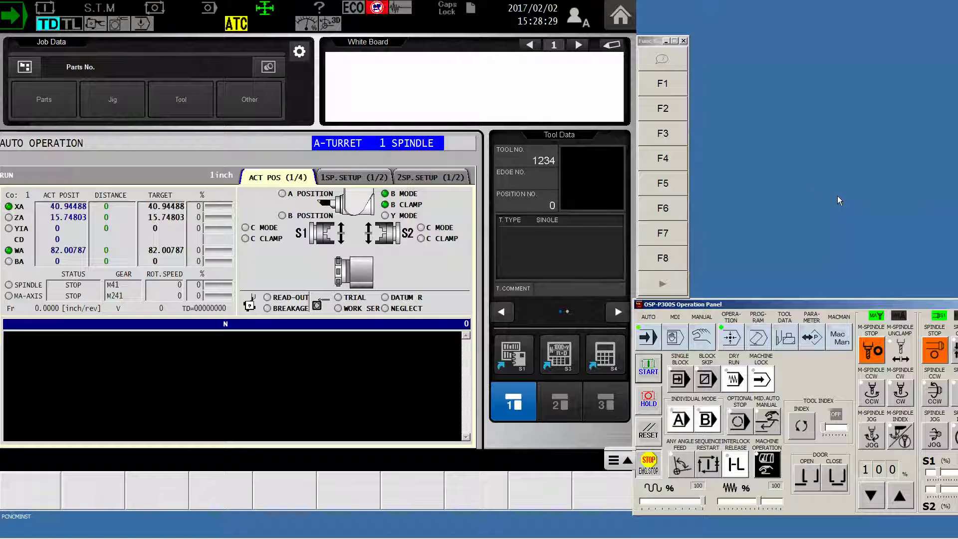
- Launch Easy Modeling from the OSP side menu's application list
click(333, 365)
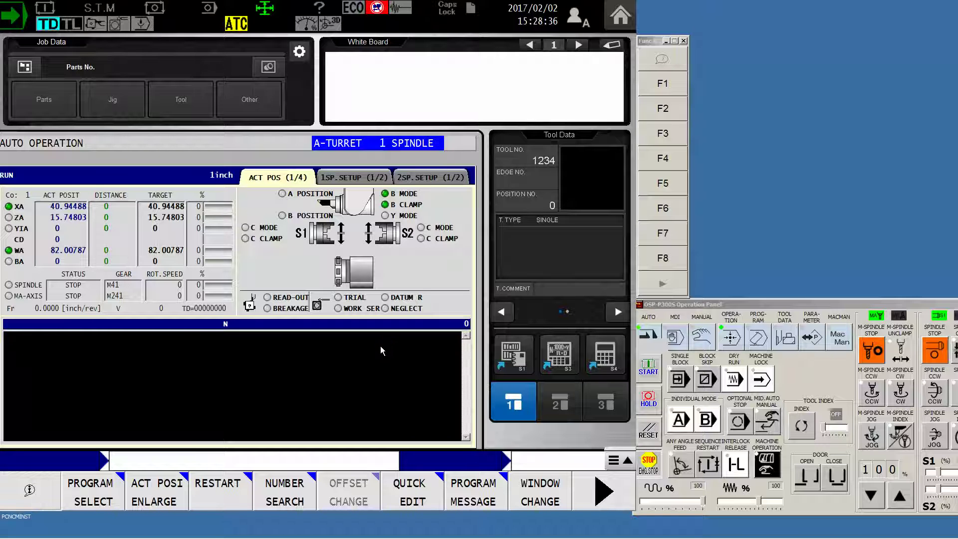
click(757, 306)
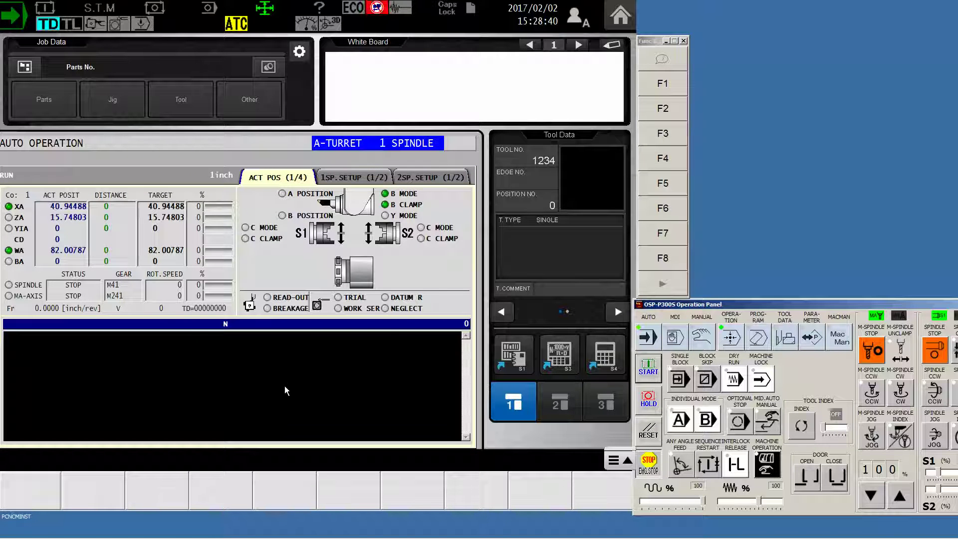
click(626, 461)
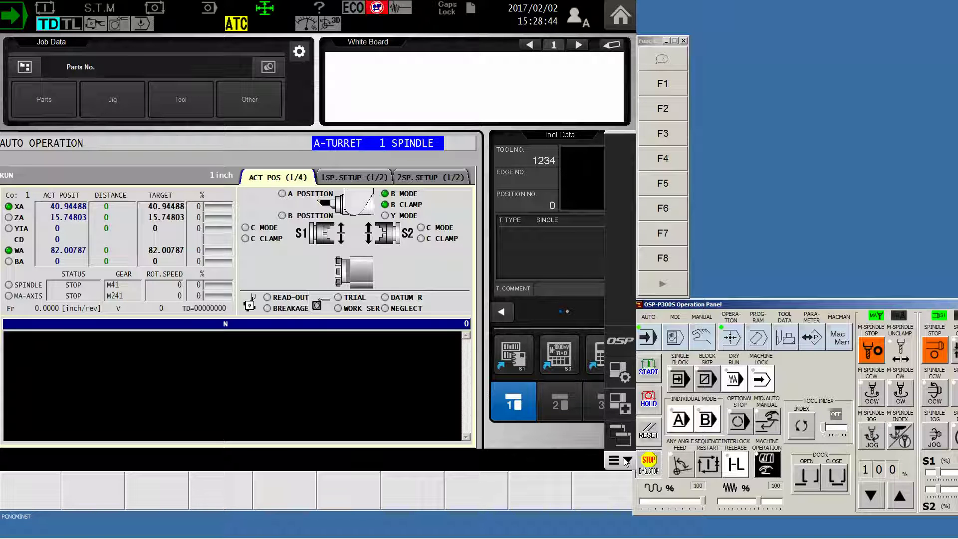
click(620, 343)
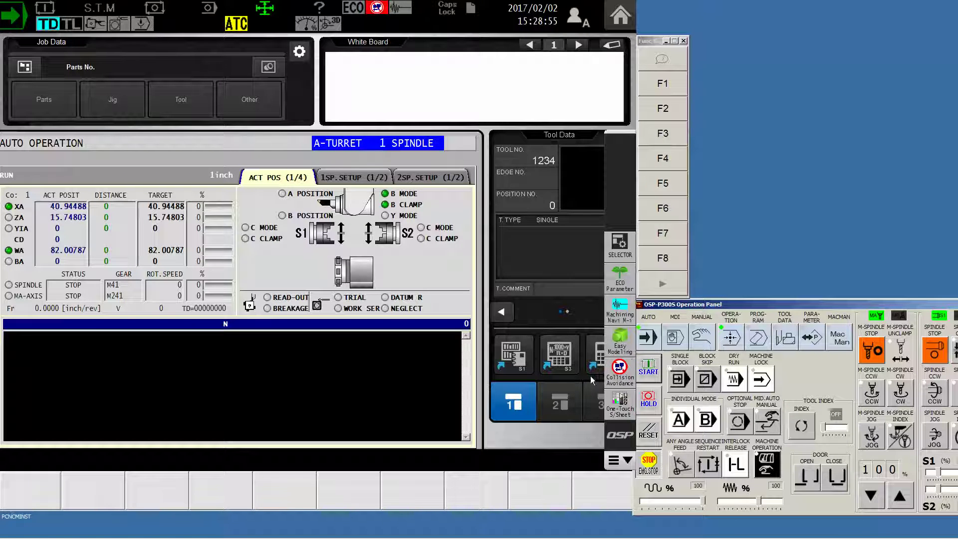
click(621, 343)
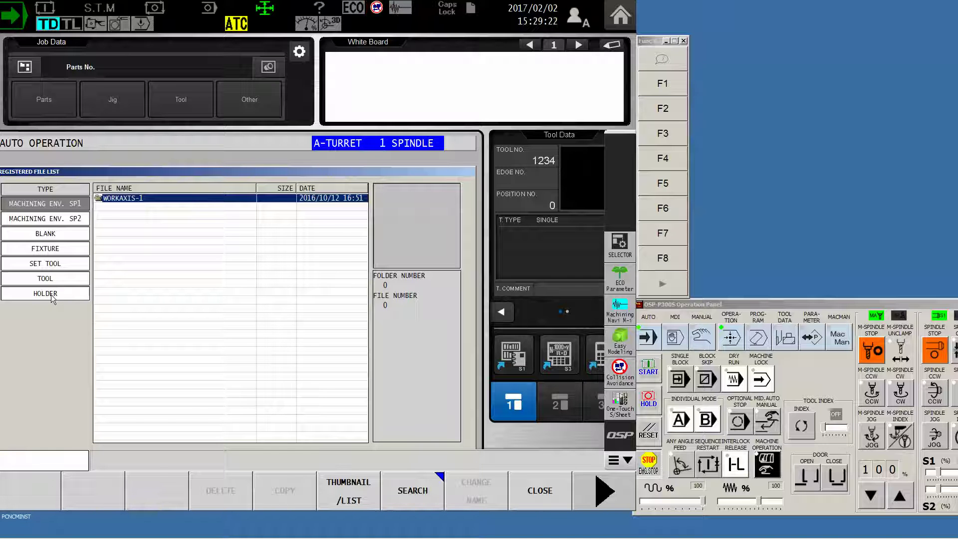
click(53, 298)
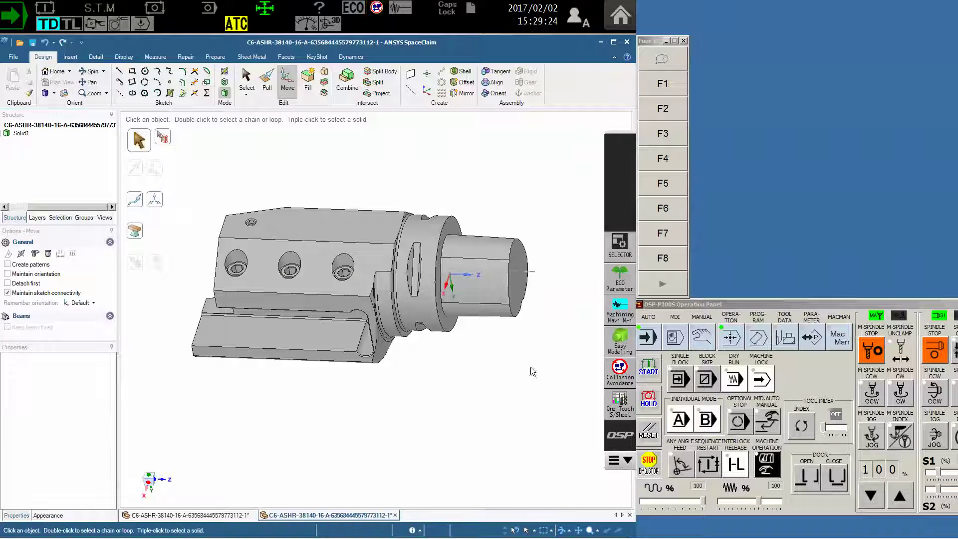
middle_drag(499, 383, 317, 325)
click(324, 304)
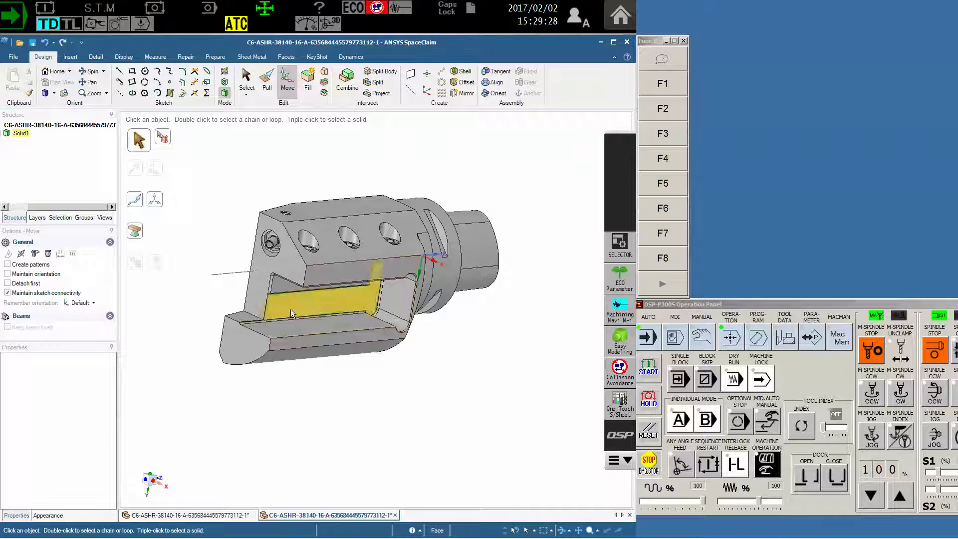
click(477, 311)
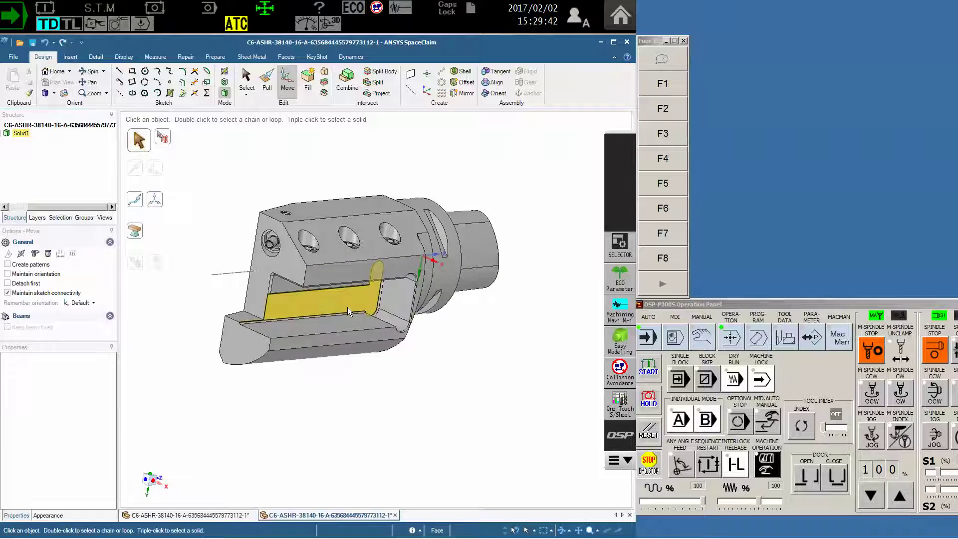
click(439, 282)
click(493, 151)
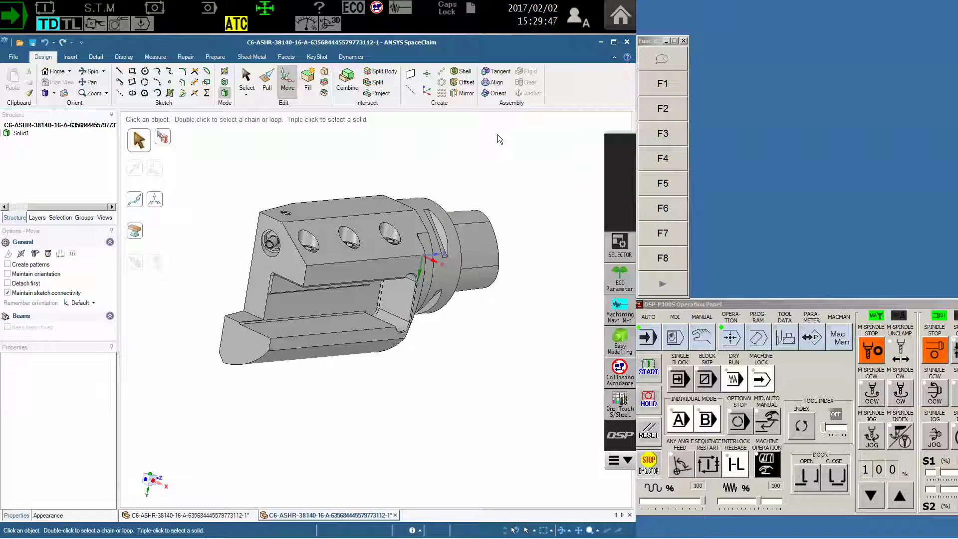
click(396, 305)
click(566, 132)
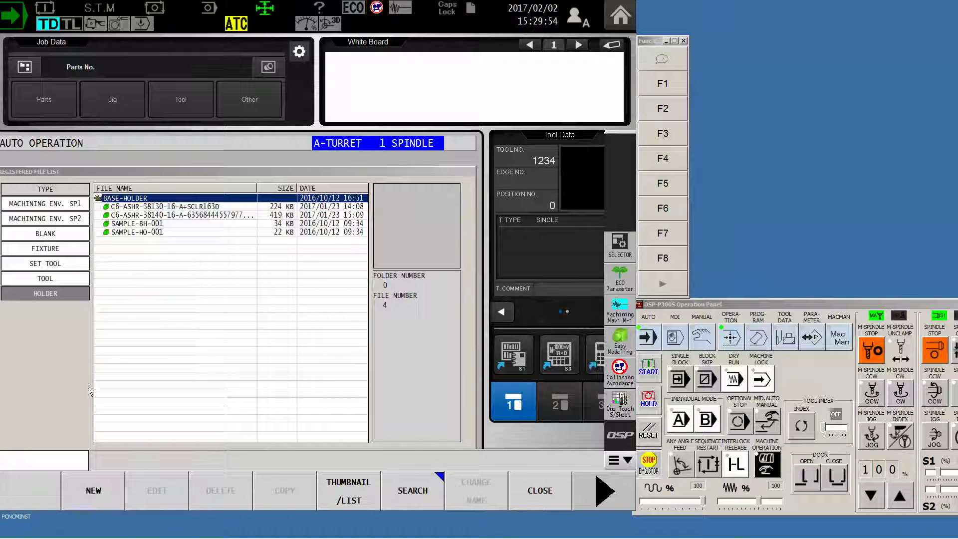
- Open the READ FILE dialog from the holder file list's next command page
click(52, 294)
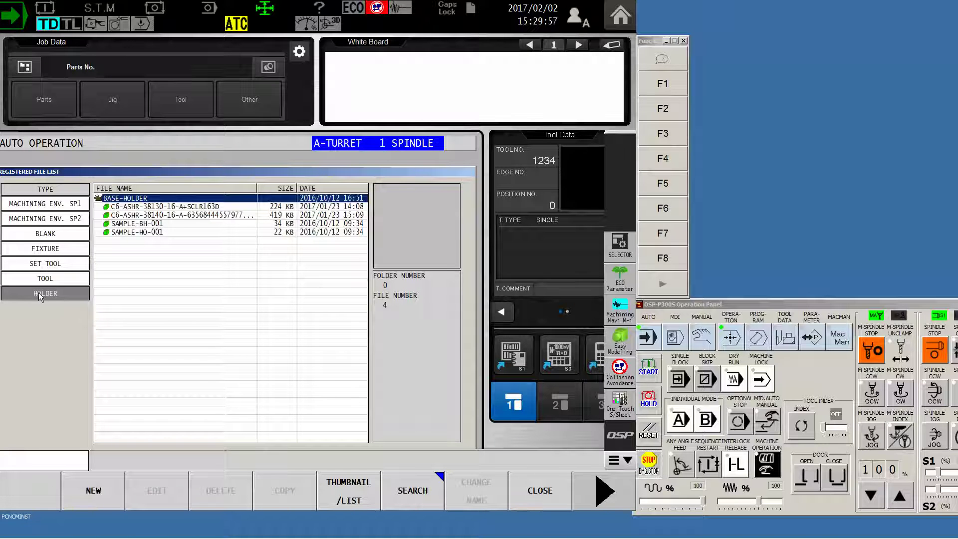
click(601, 493)
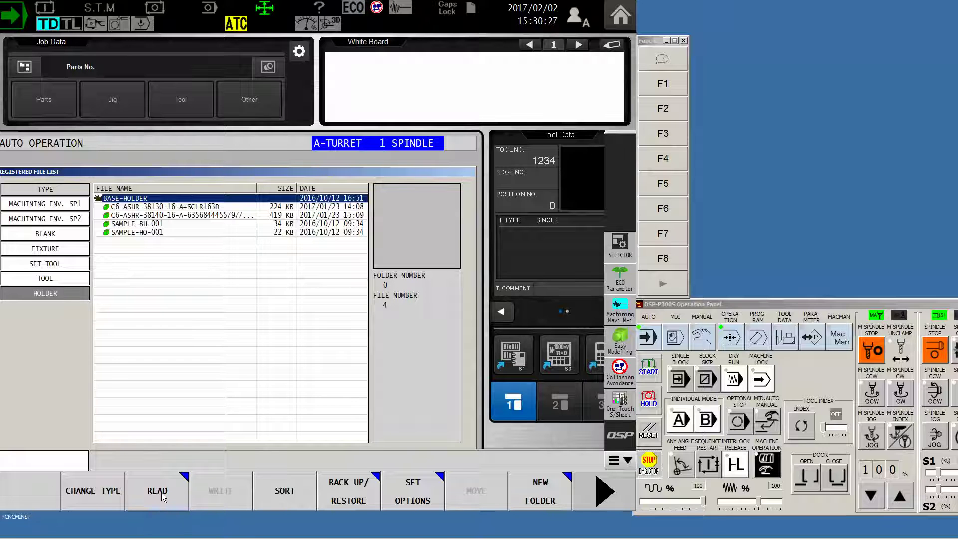
click(160, 492)
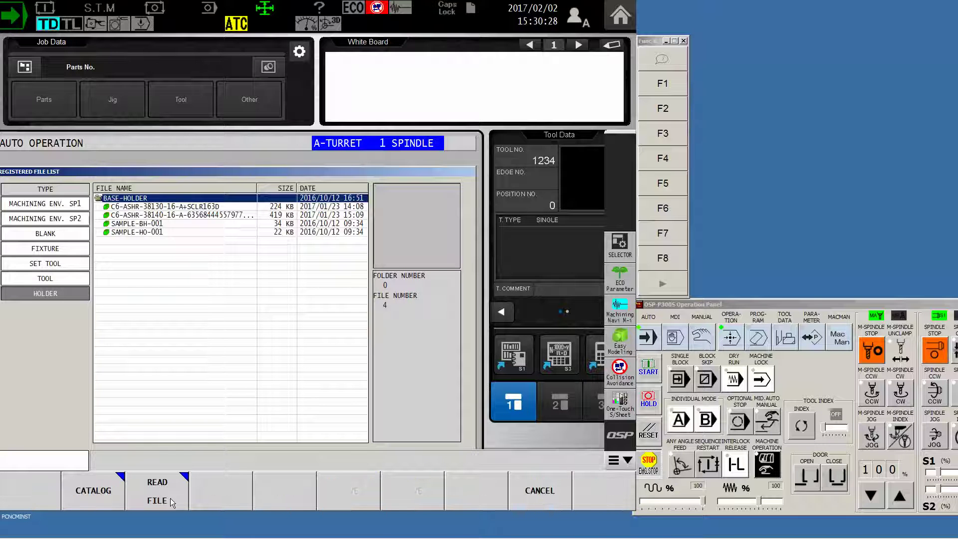
click(157, 497)
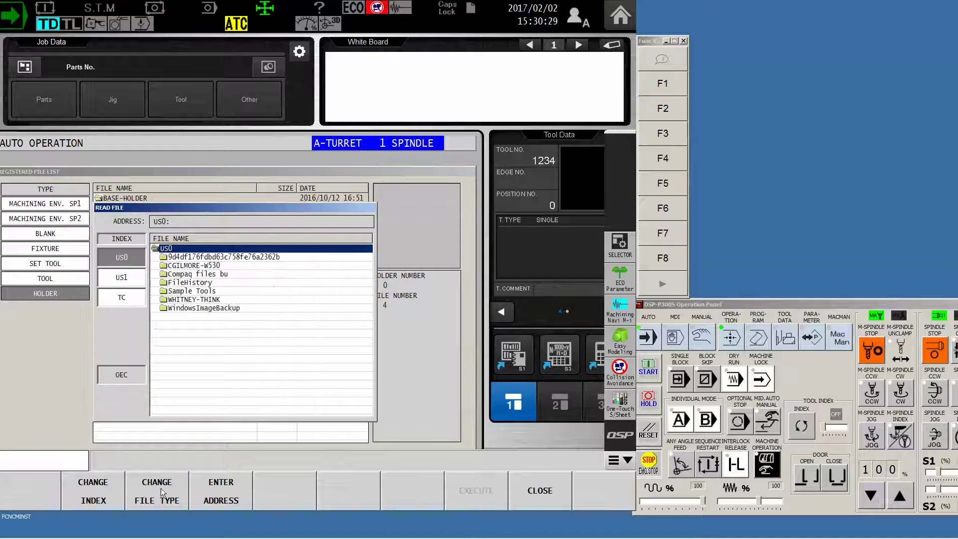
- Set the source to US1, list its STL files, and choose the 'holder' file
click(124, 281)
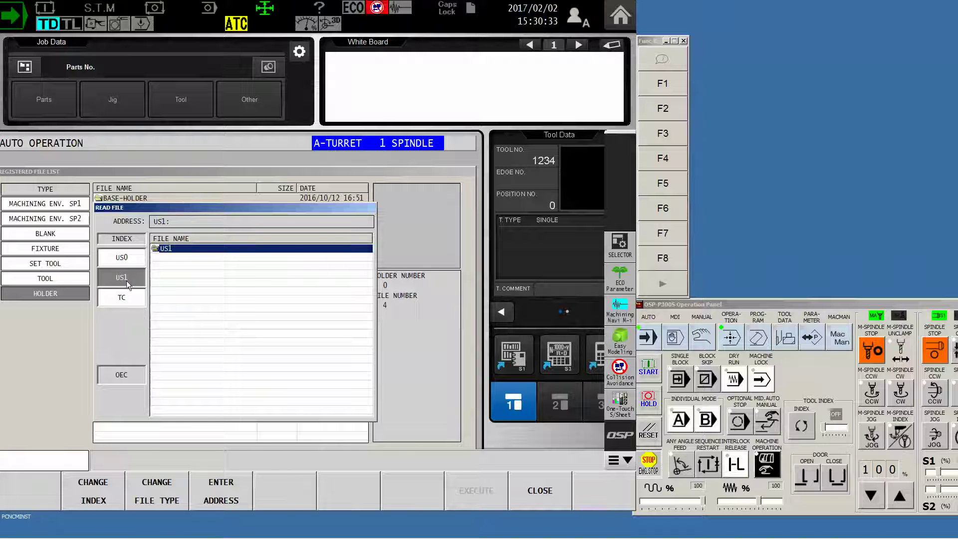
click(134, 260)
click(136, 276)
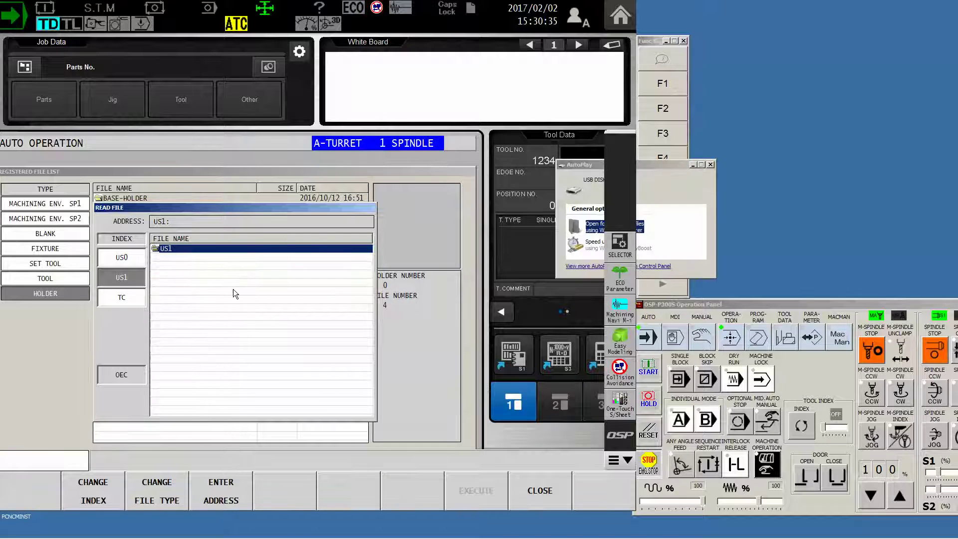
drag(663, 163, 743, 38)
click(261, 280)
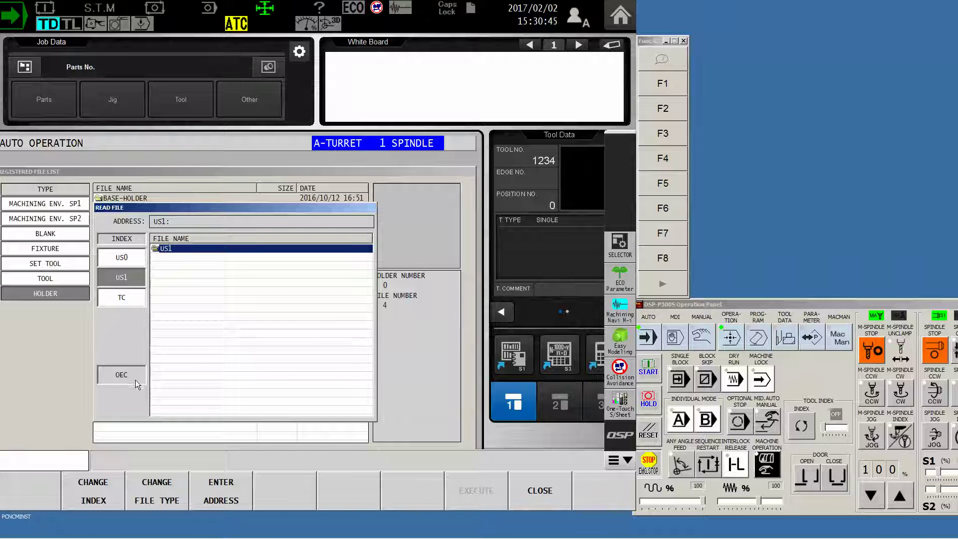
click(158, 489)
click(184, 257)
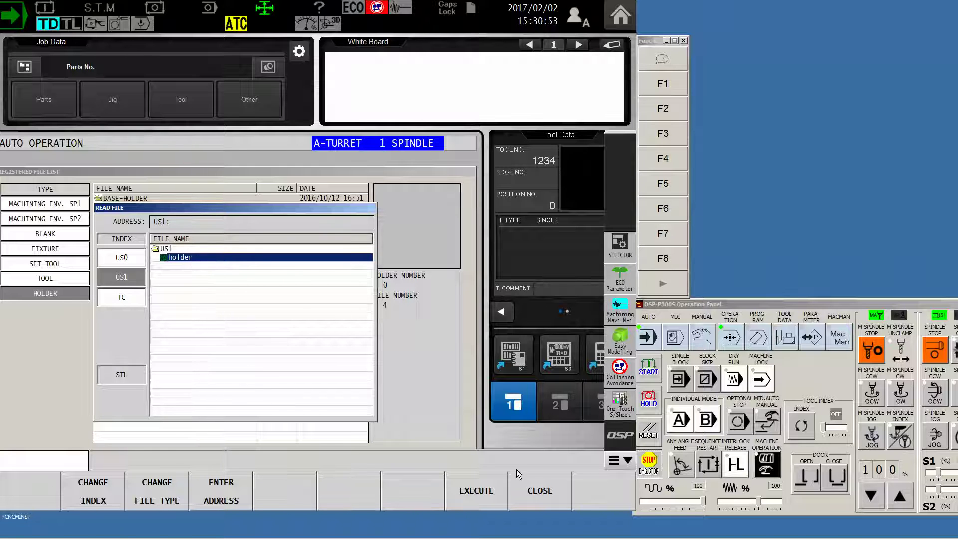
- Read in the holder STL, accept the error-free check, register it, and close READ FILE
click(475, 491)
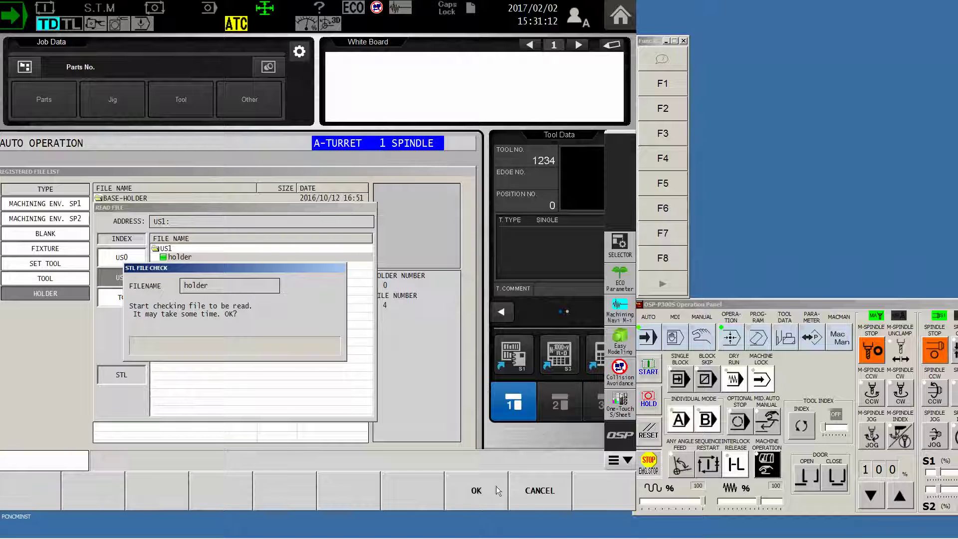
click(480, 488)
click(474, 494)
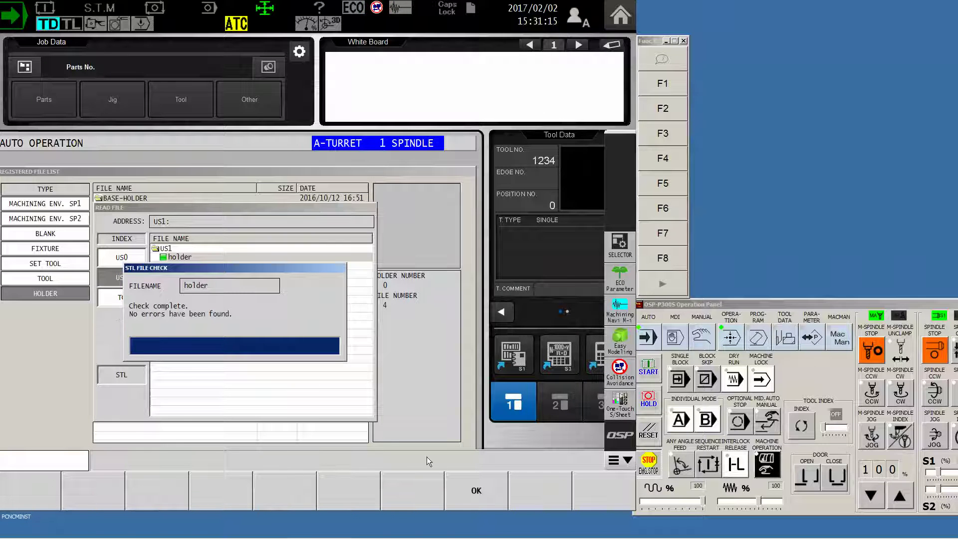
click(463, 492)
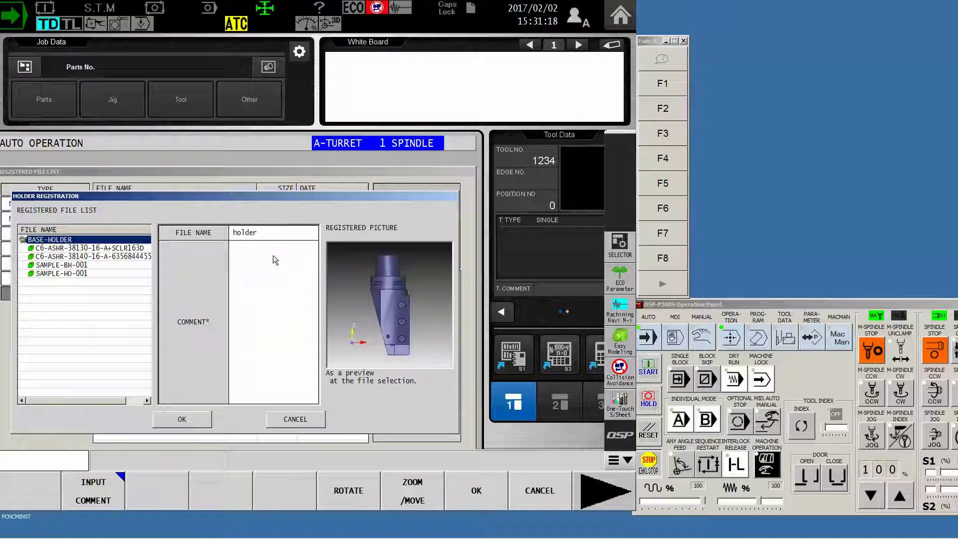
click(195, 421)
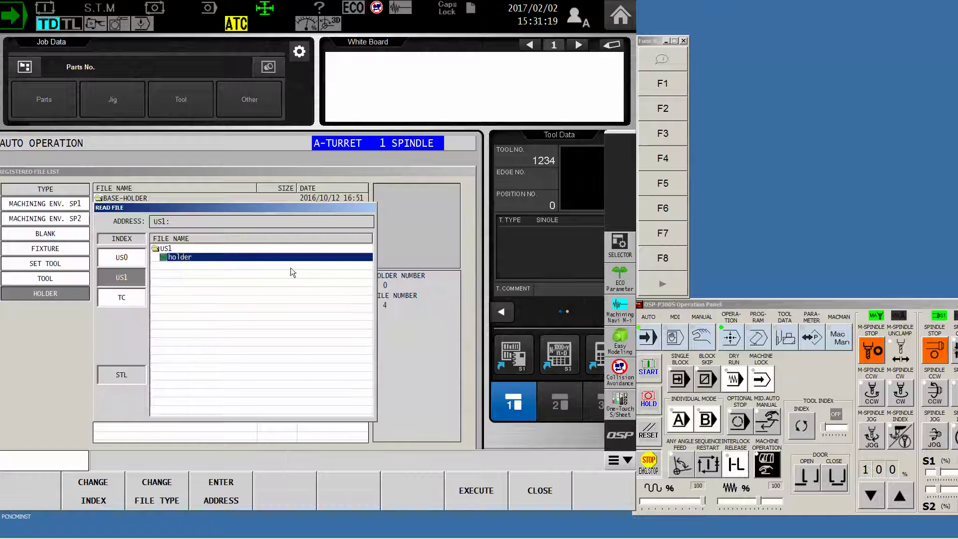
click(544, 491)
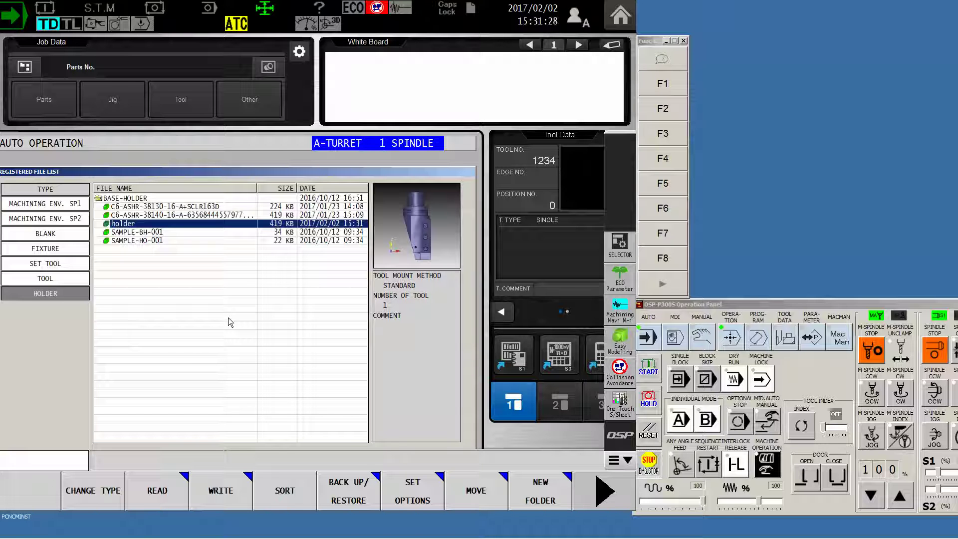
- Preview the holder in 3D editing, then leave without changes and close the file list
drag(400, 237, 394, 240)
click(594, 500)
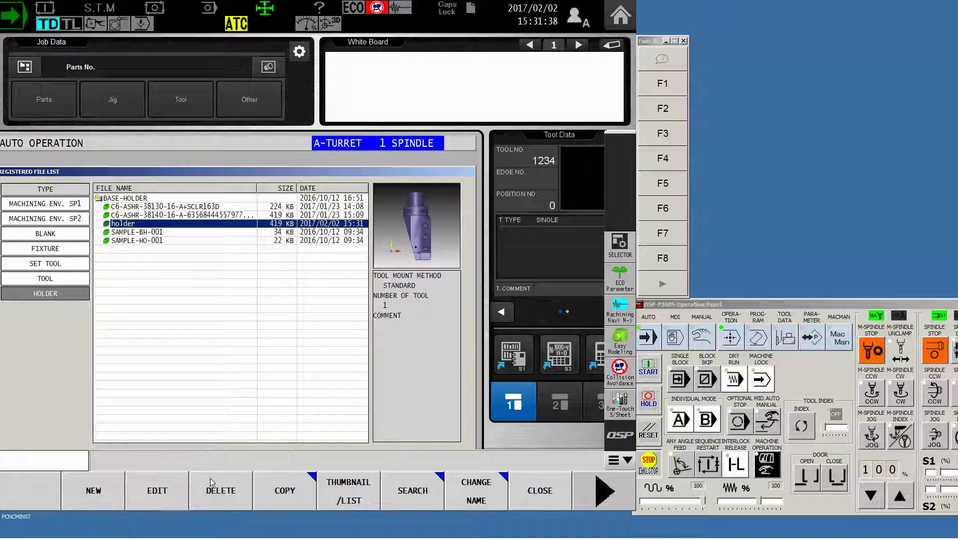
click(154, 498)
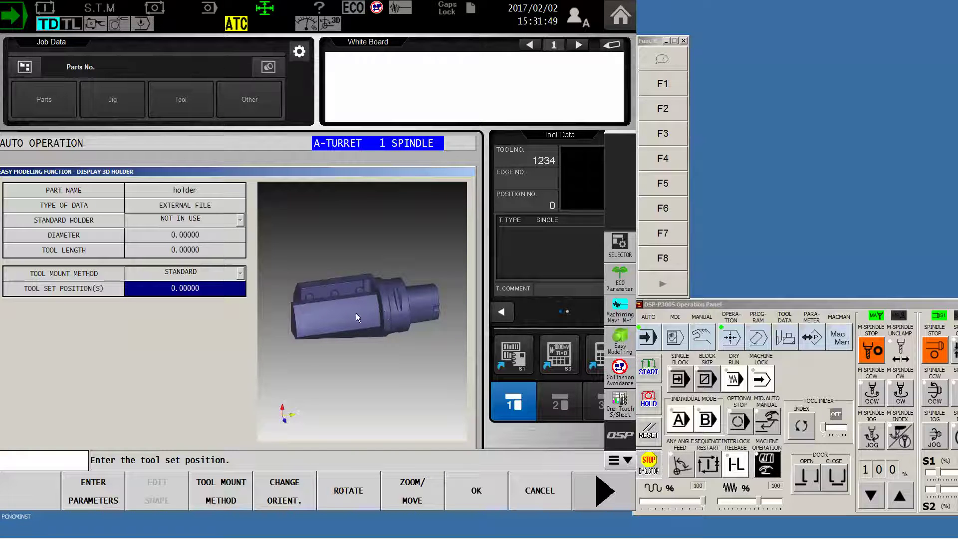
click(546, 493)
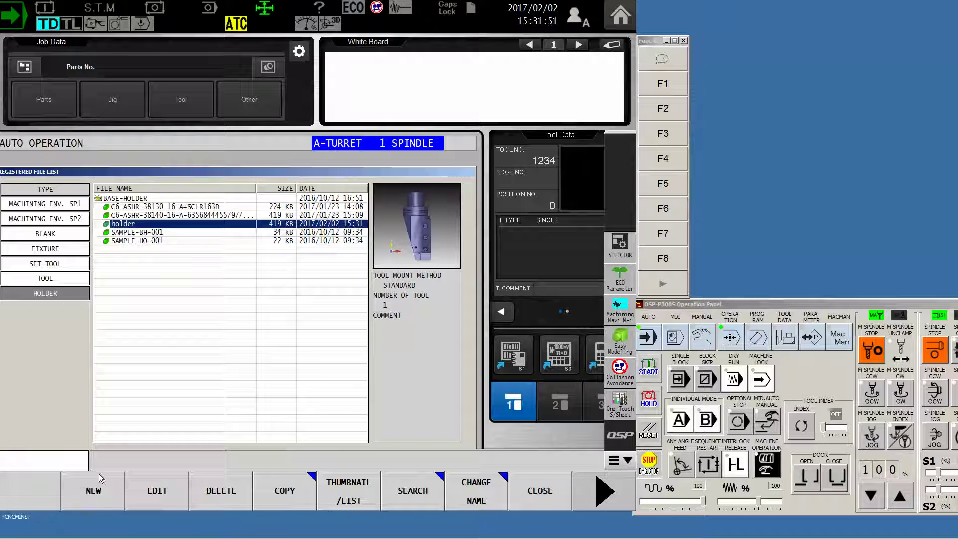
click(532, 492)
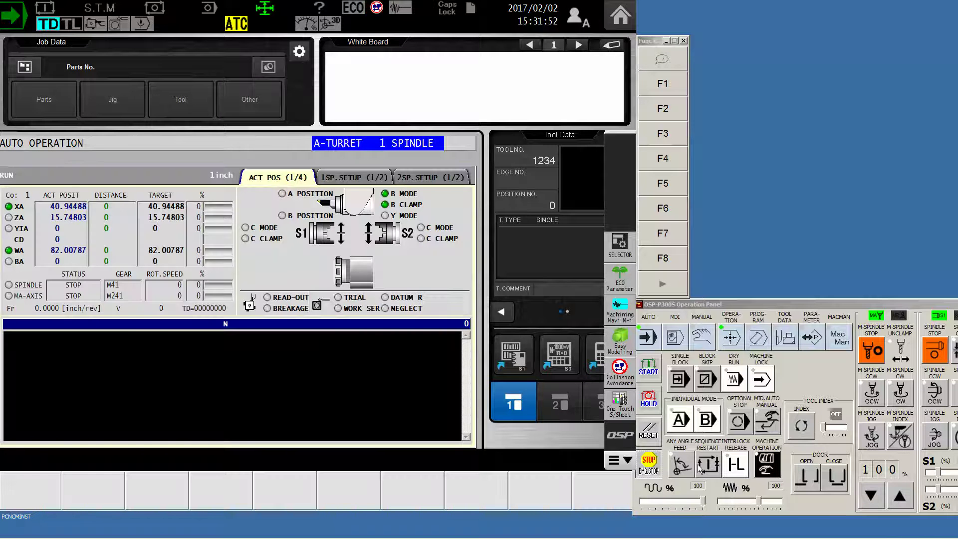
- Edit the 'holder' file and set its tool mount method to OPTION
click(615, 374)
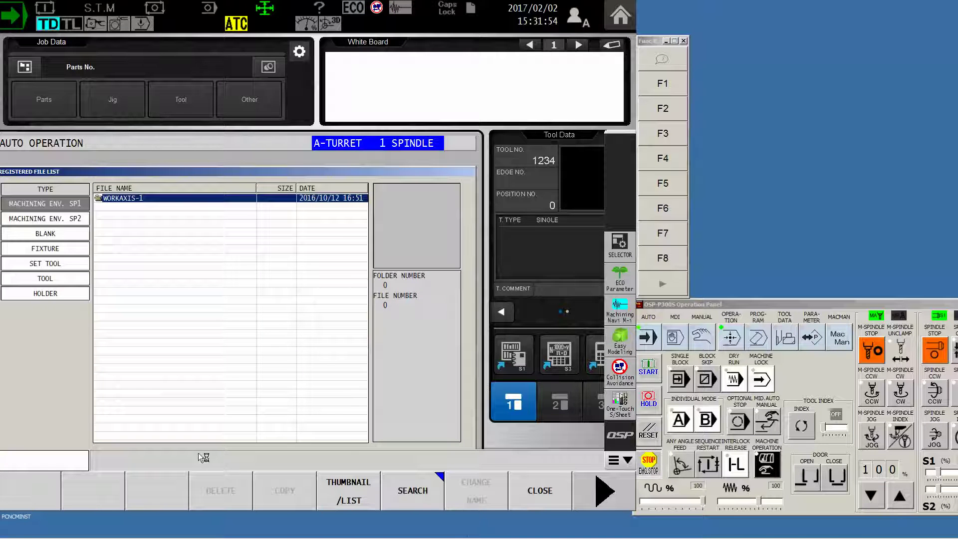
click(53, 295)
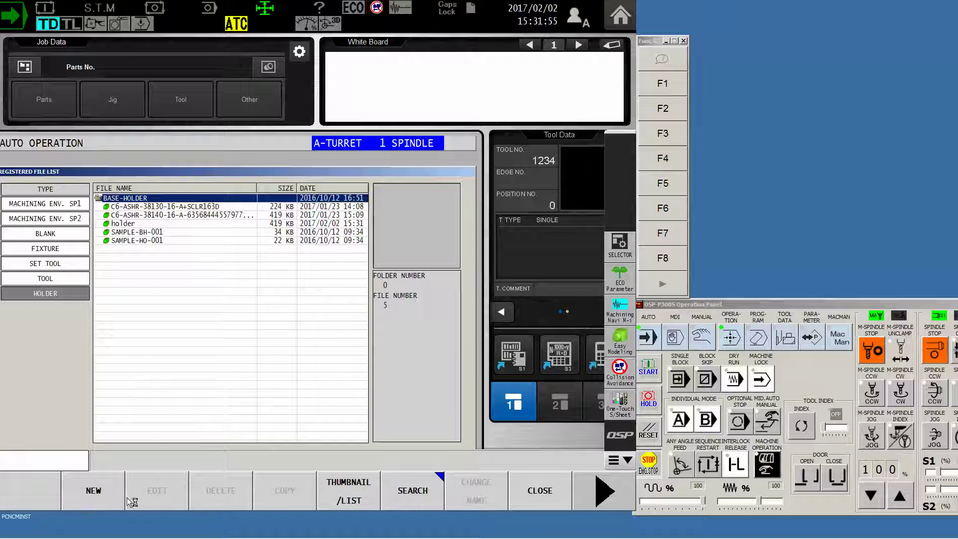
click(169, 225)
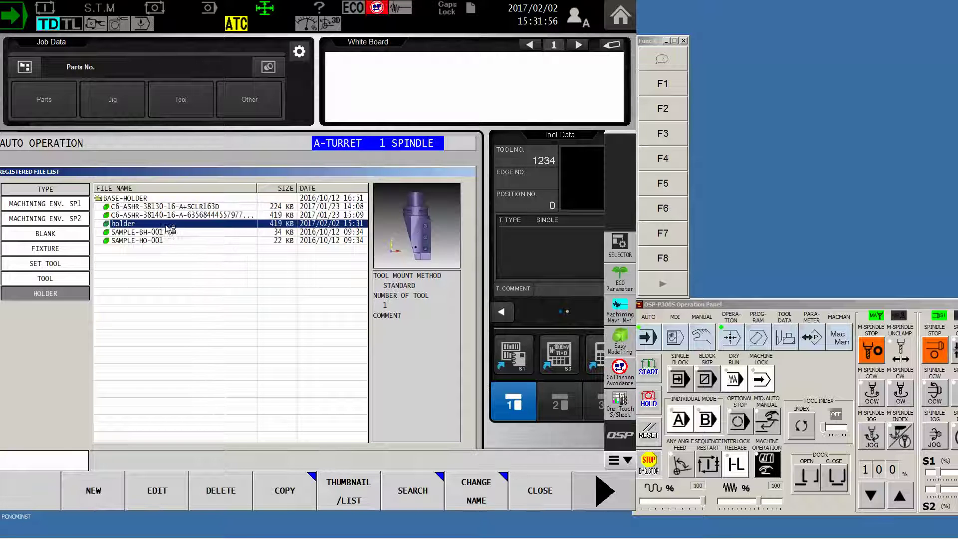
click(164, 491)
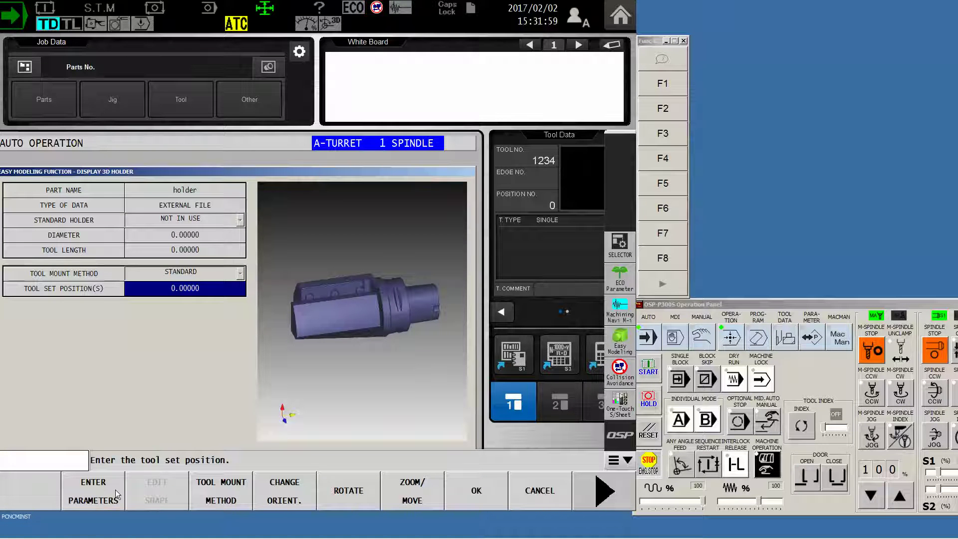
click(109, 489)
click(224, 491)
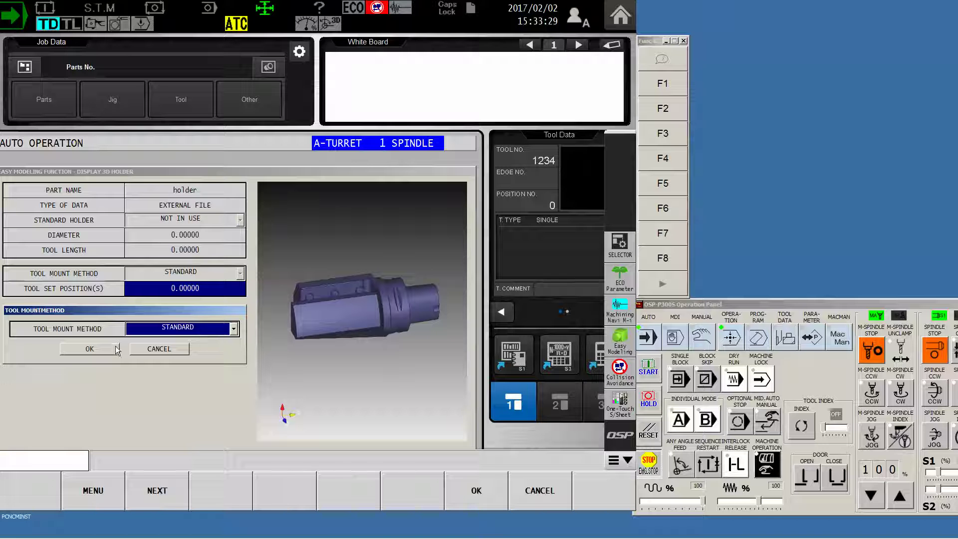
click(233, 329)
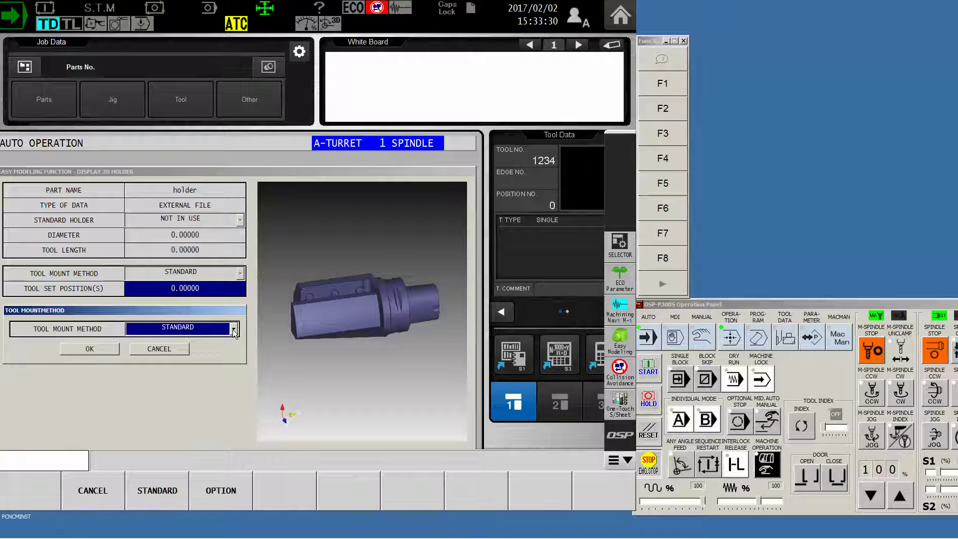
click(227, 497)
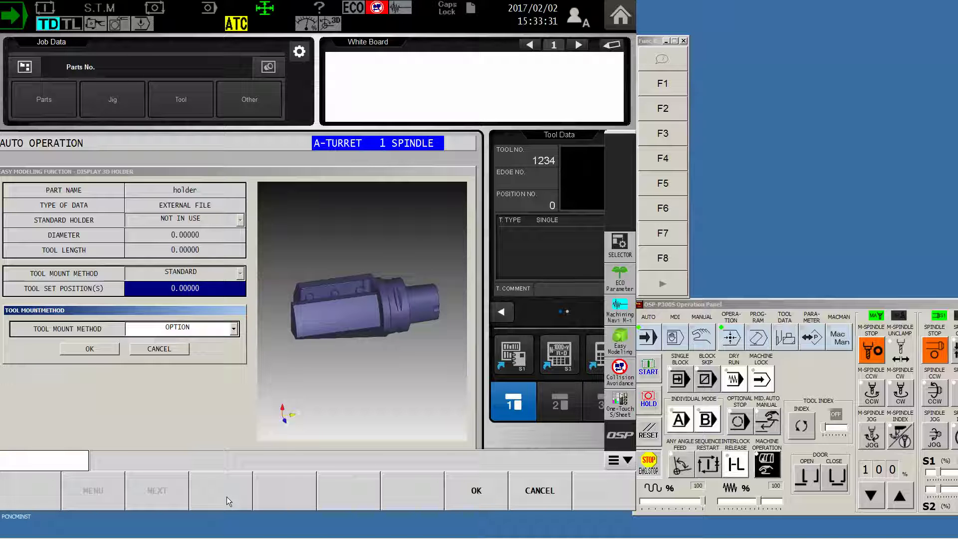
click(97, 347)
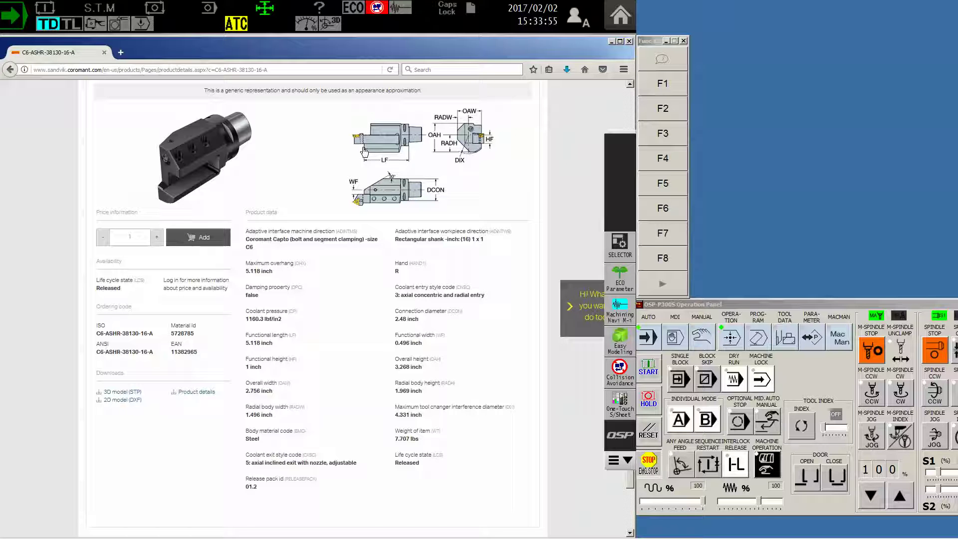
- Set the row 1 Z tool position to -5.118
click(611, 42)
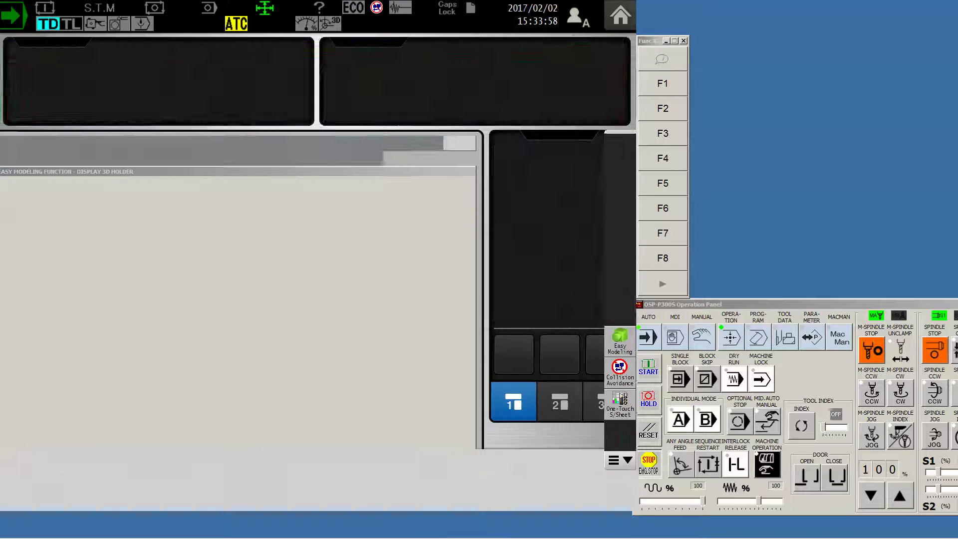
click(141, 325)
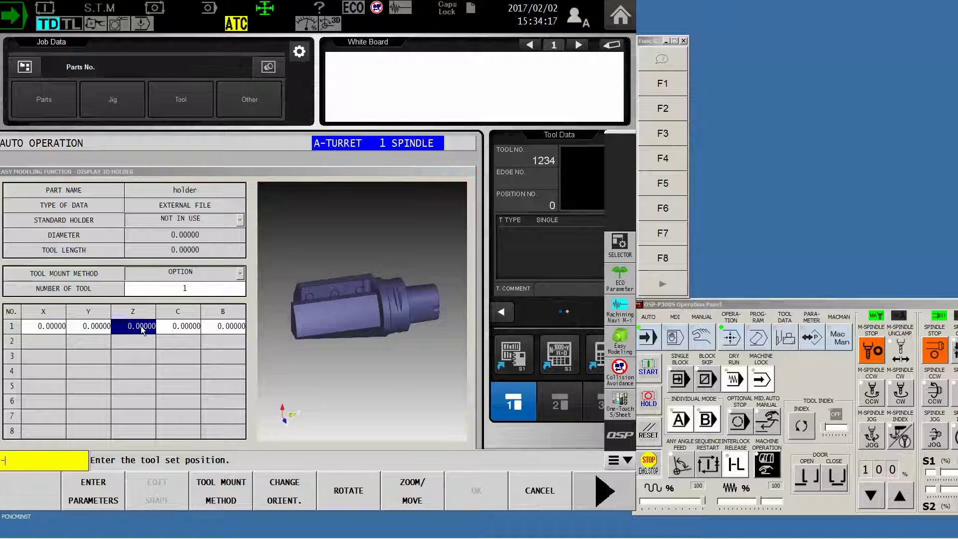
text(-5.118)
key(Return)
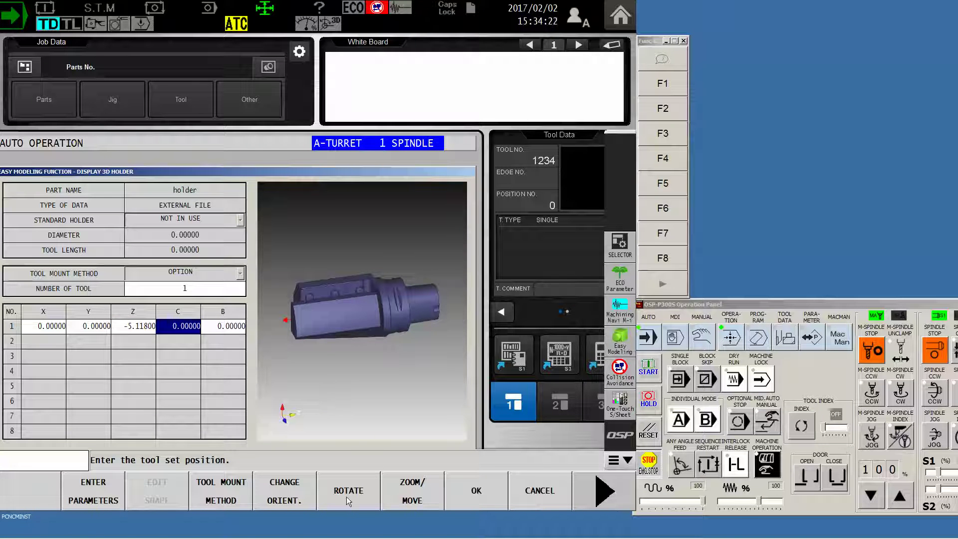
- Rotate the holder model to inspect its slot and side holes
click(368, 481)
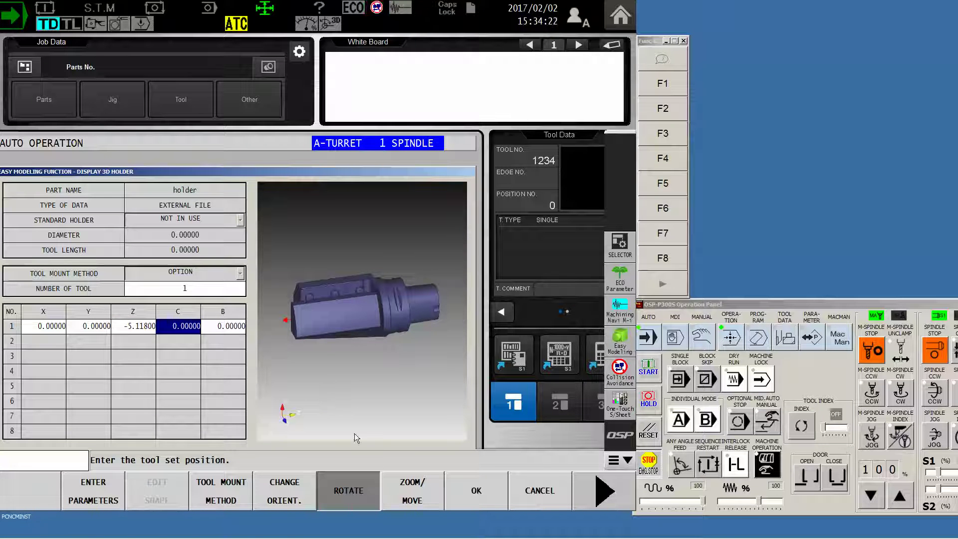
click(352, 295)
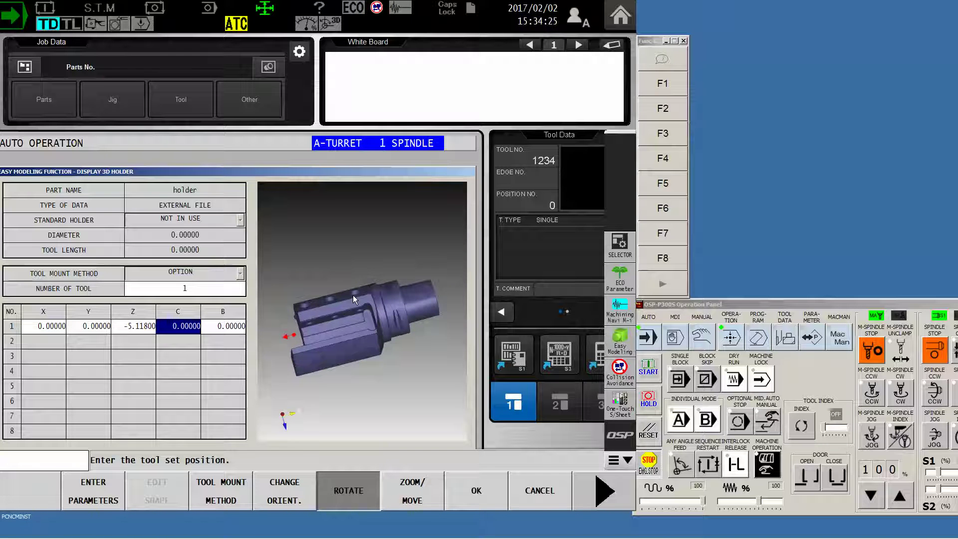
click(353, 295)
drag(300, 355, 295, 342)
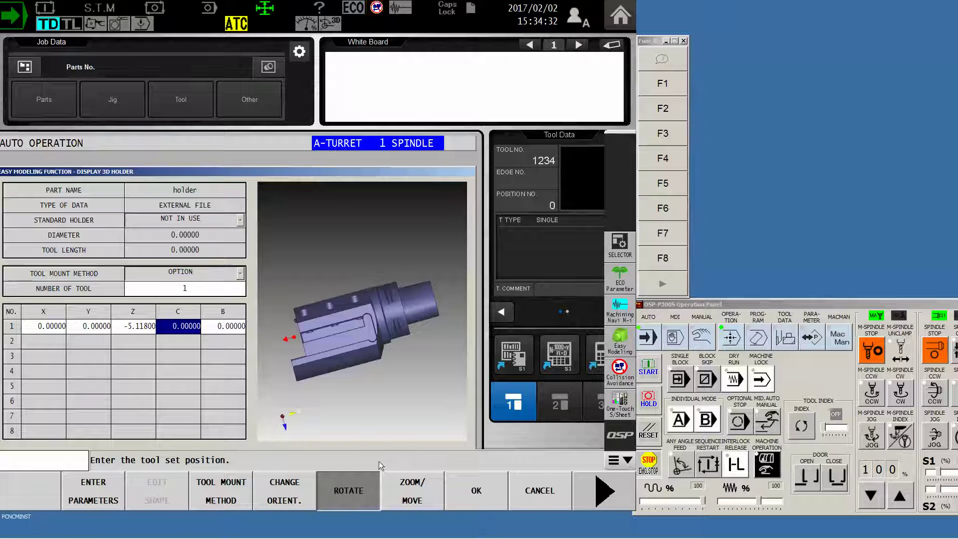
drag(357, 324, 358, 325)
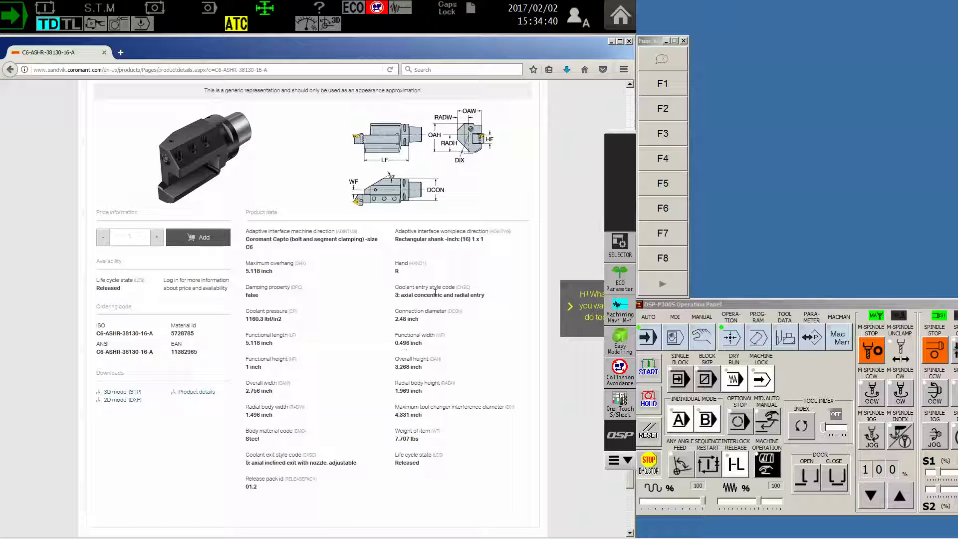
- Set the holder's row 1 X tool set position to 1.496
click(611, 41)
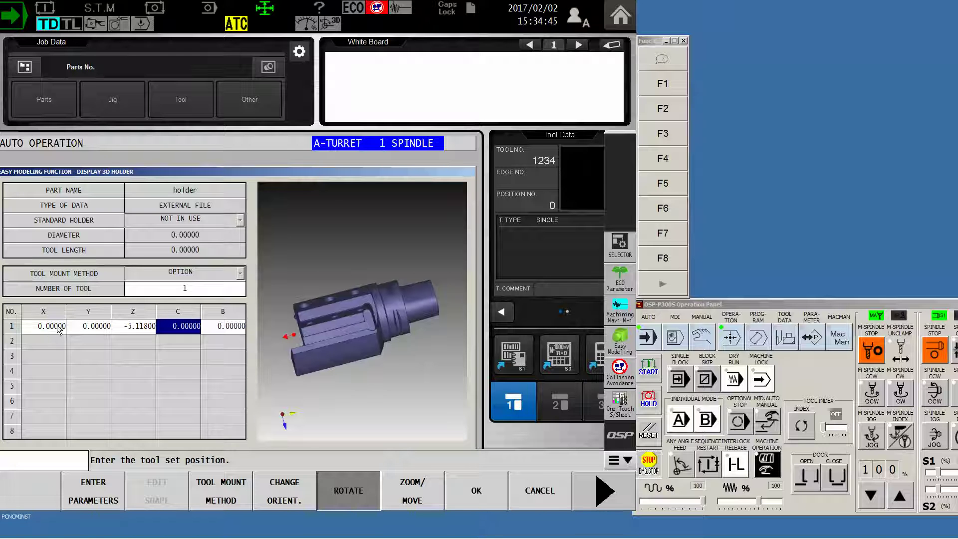
click(332, 501)
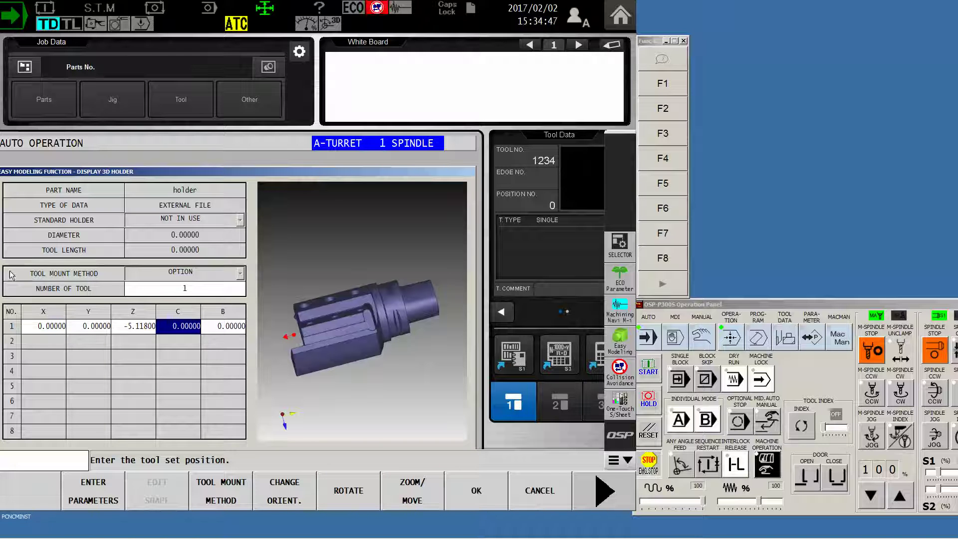
click(52, 329)
text(1.496)
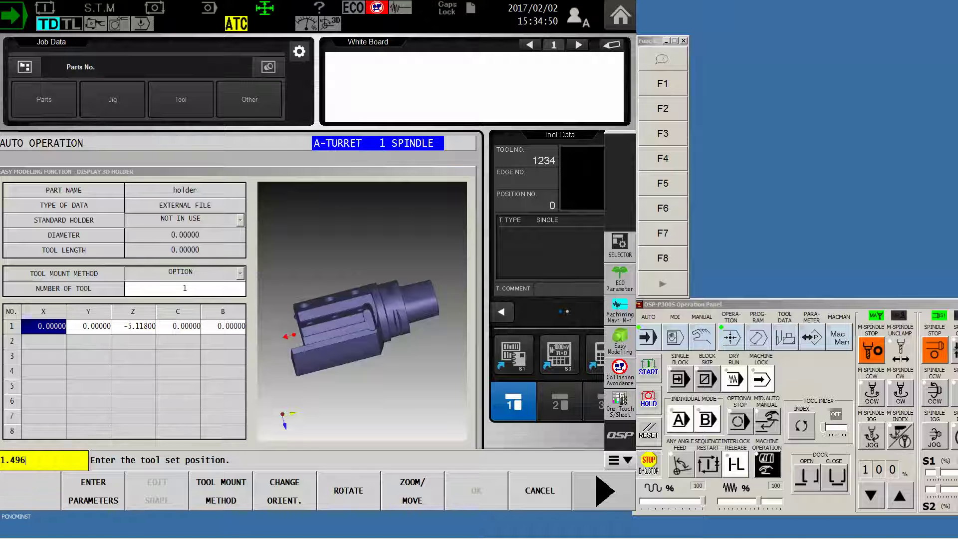
key(Return)
- Correct the holder's Z tool set position to -5.0 and register it as the holder file
click(359, 486)
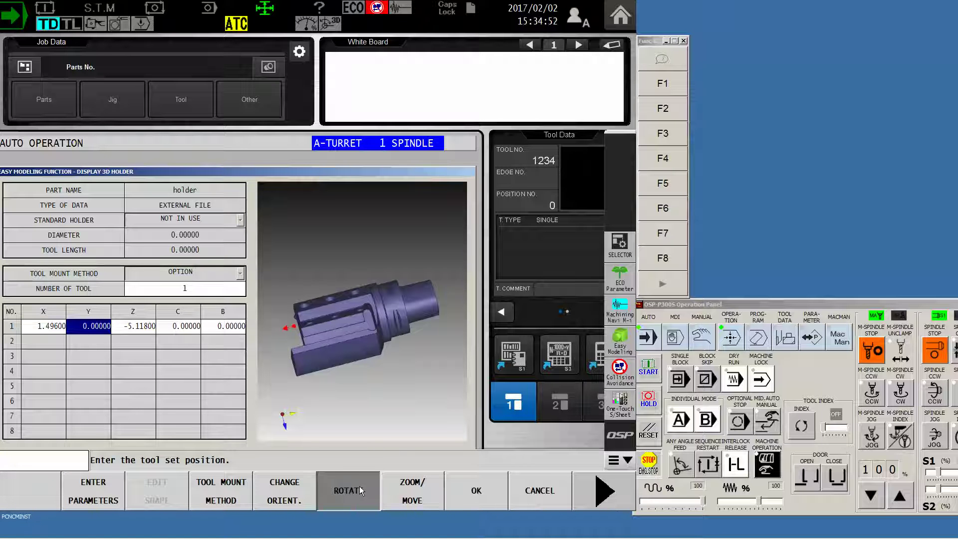
click(358, 485)
click(358, 489)
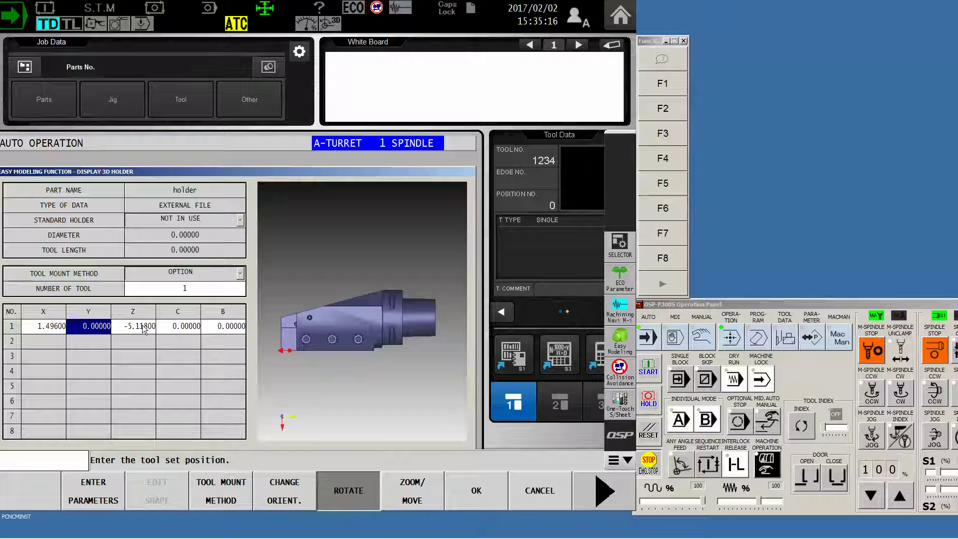
click(348, 490)
click(151, 329)
text(-)
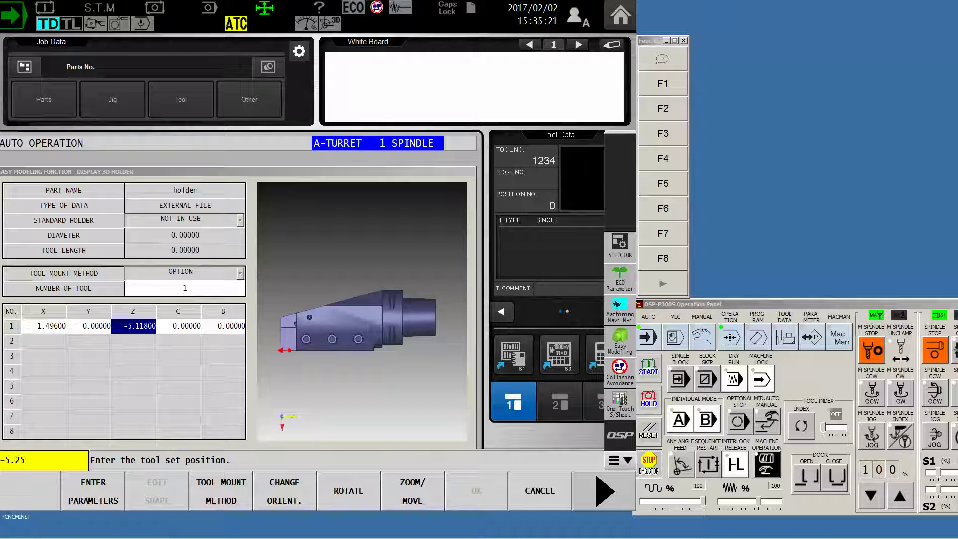
text(5.25)
key(Return)
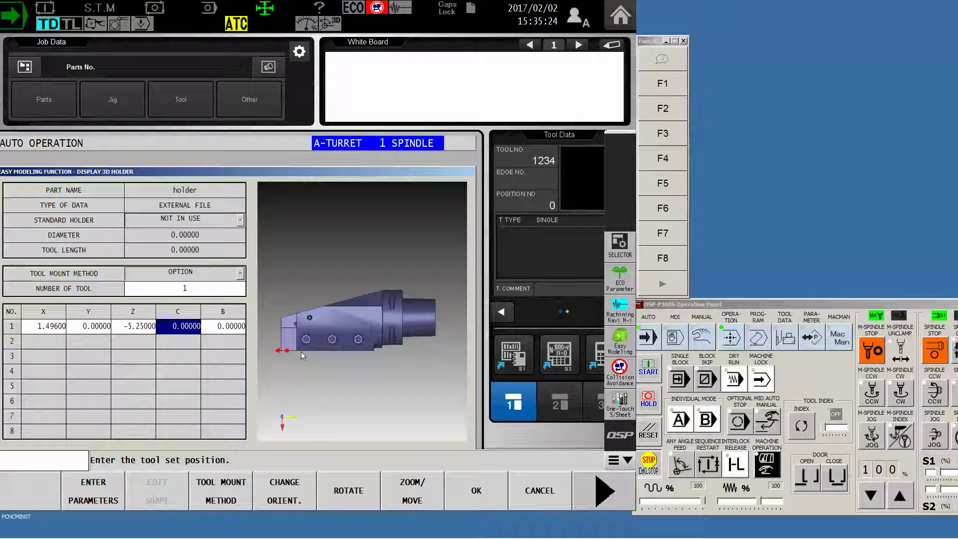
click(142, 327)
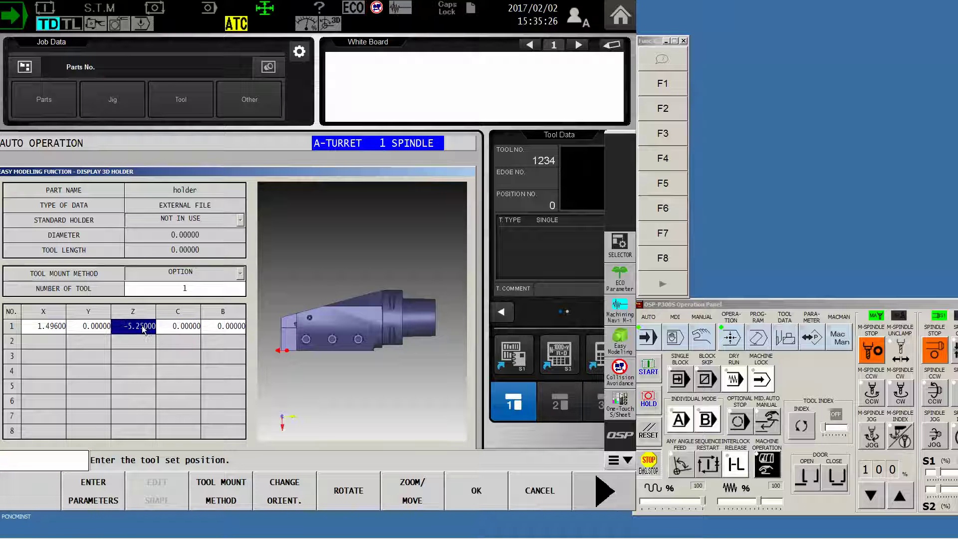
click(142, 327)
text(-5.)
key(Return)
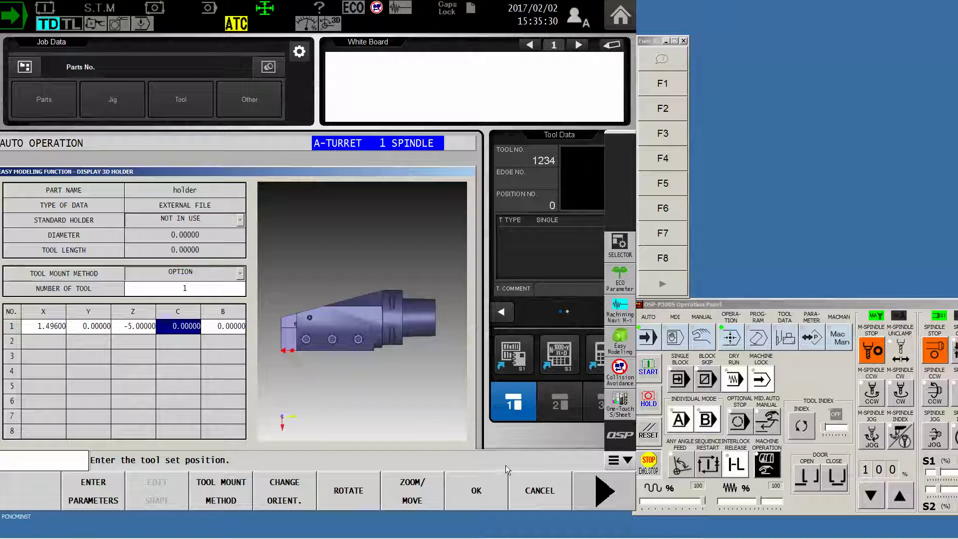
click(476, 492)
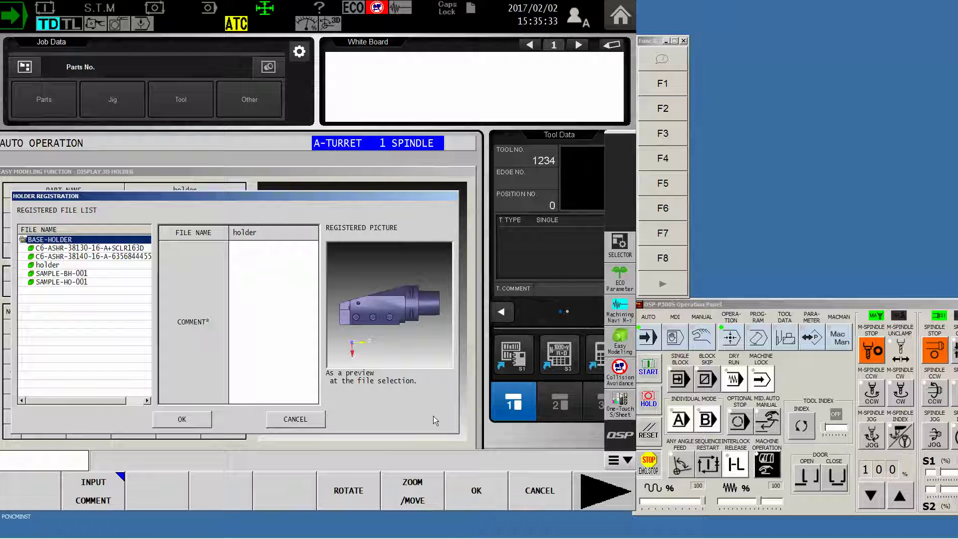
click(478, 492)
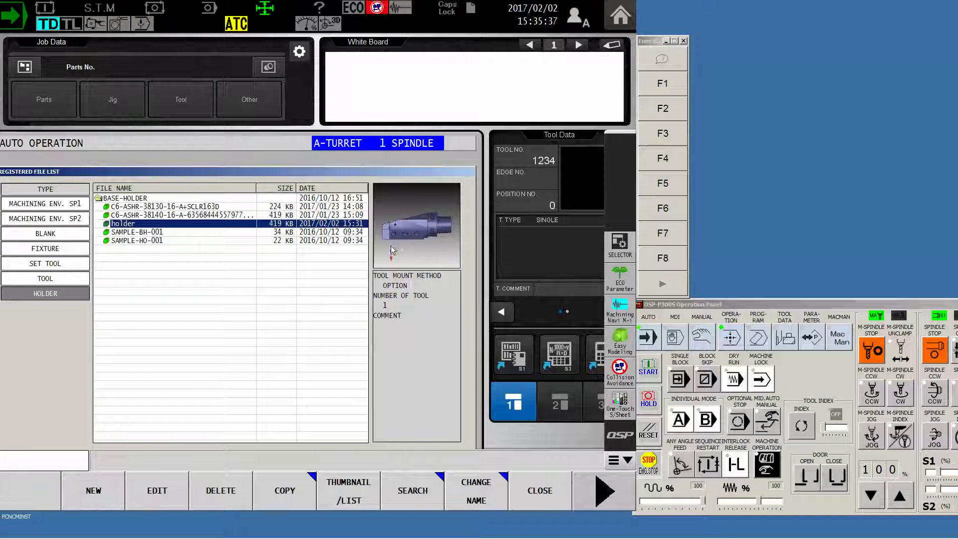
- Close the file list and start a new turret-tool registration from TOOL DATA (ALL)
click(556, 504)
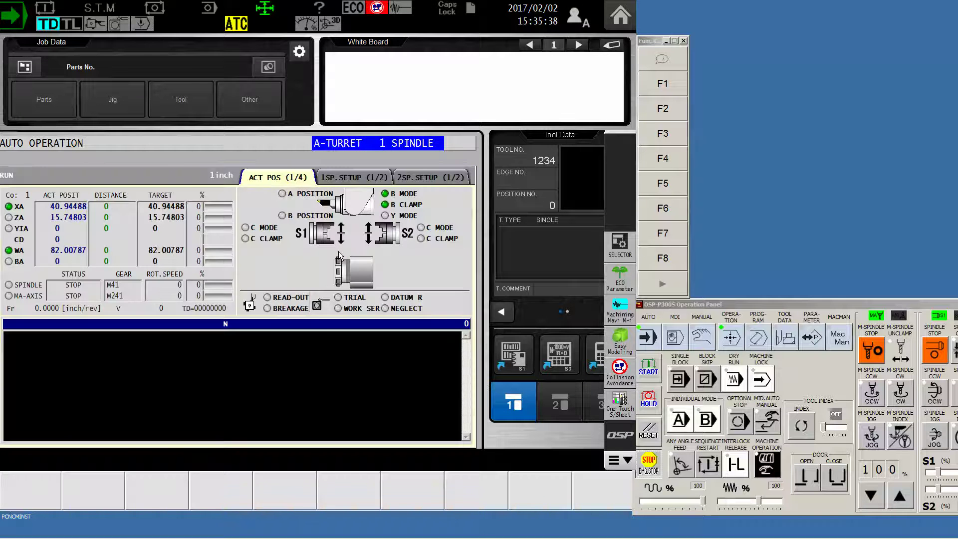
click(791, 342)
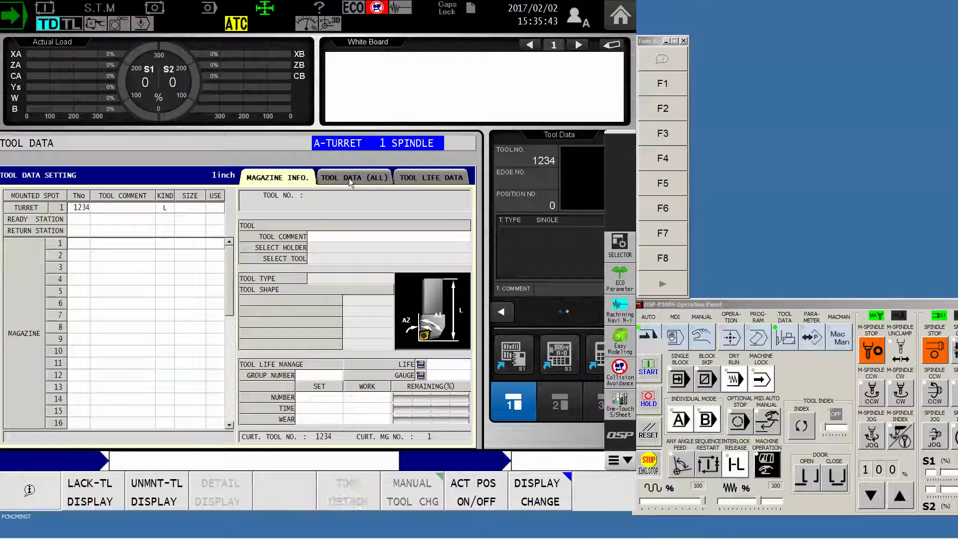
click(349, 178)
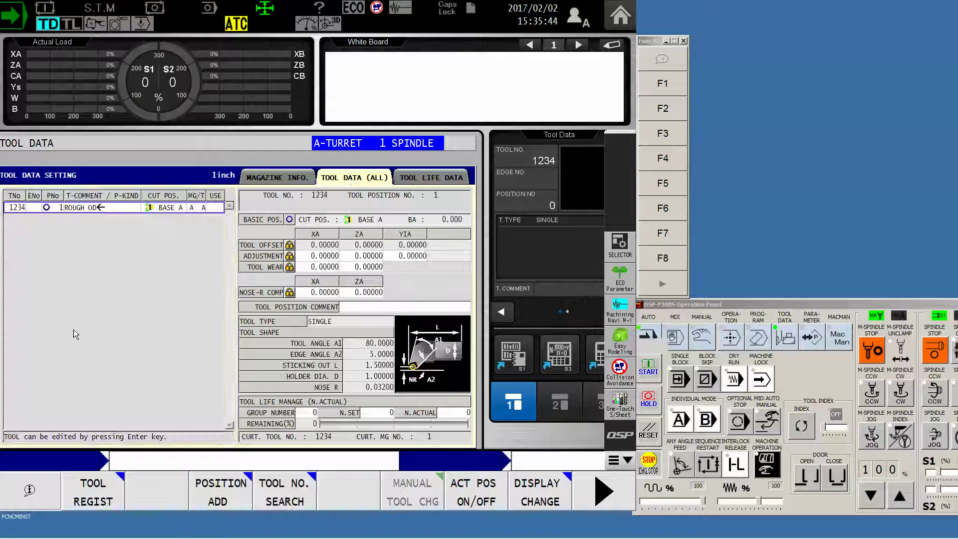
click(91, 496)
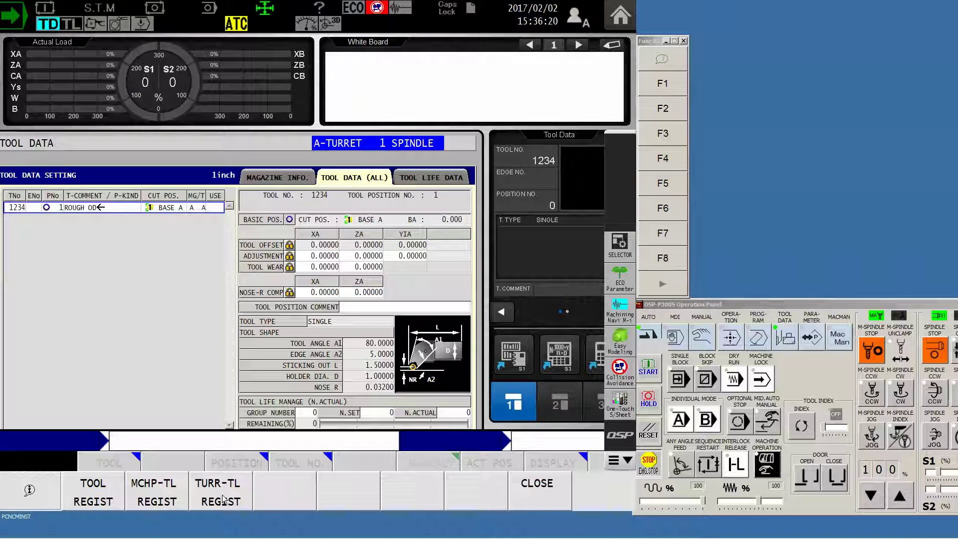
click(100, 492)
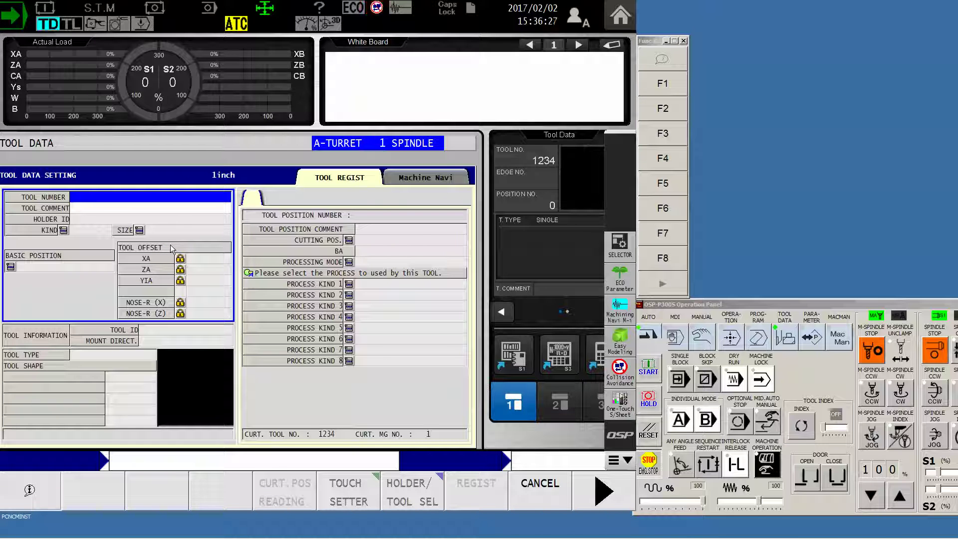
- Enter tool number 5555 with the comment TEST
text(5455)
key(BackSpace)
key(BackSpace)
key(BackSpace)
text(555)
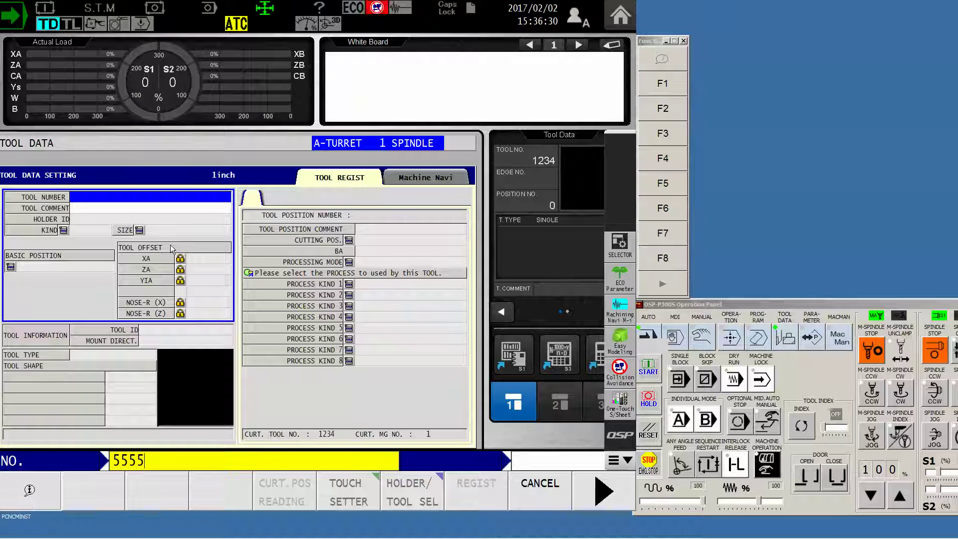
key(Return)
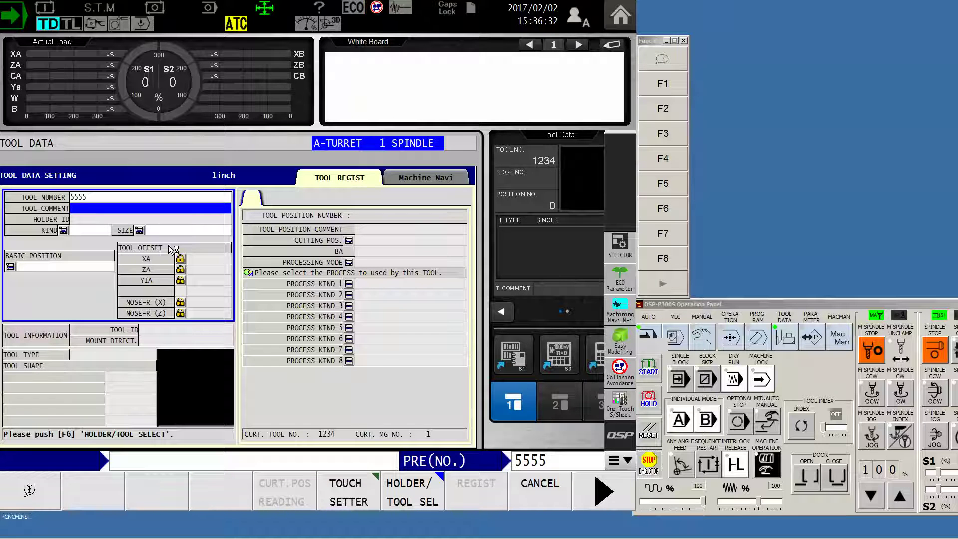
text(test)
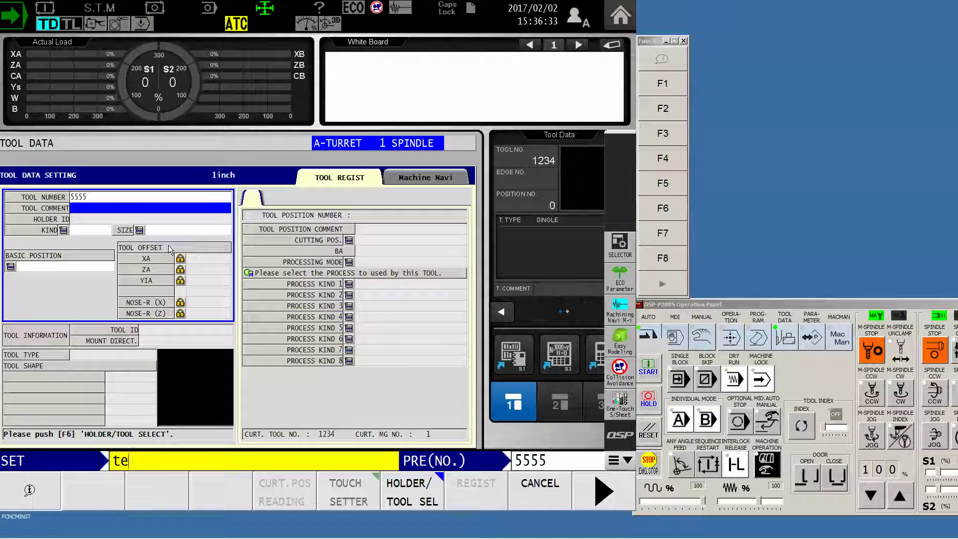
key(BackSpace)
key(BackSpace)
key(Caps_Lock)
text(TEST)
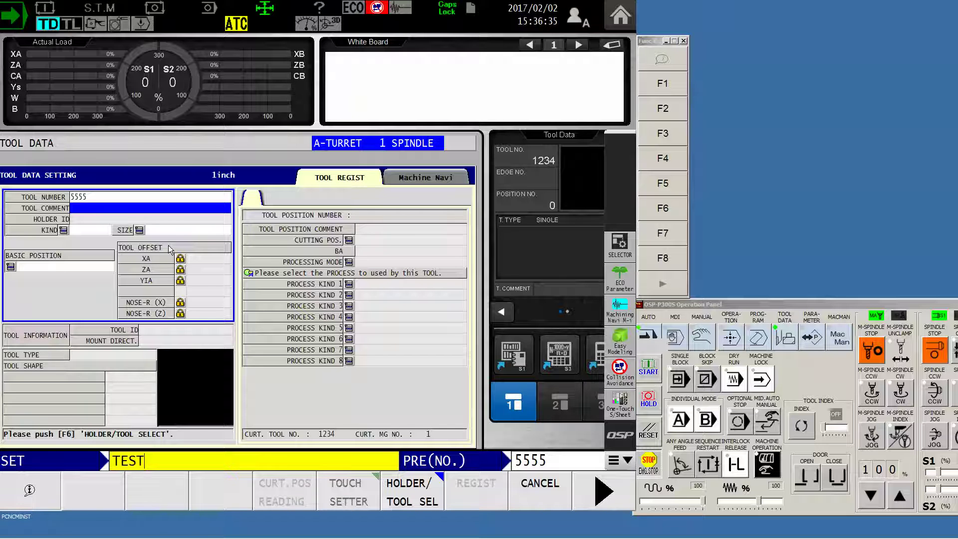
key(Return)
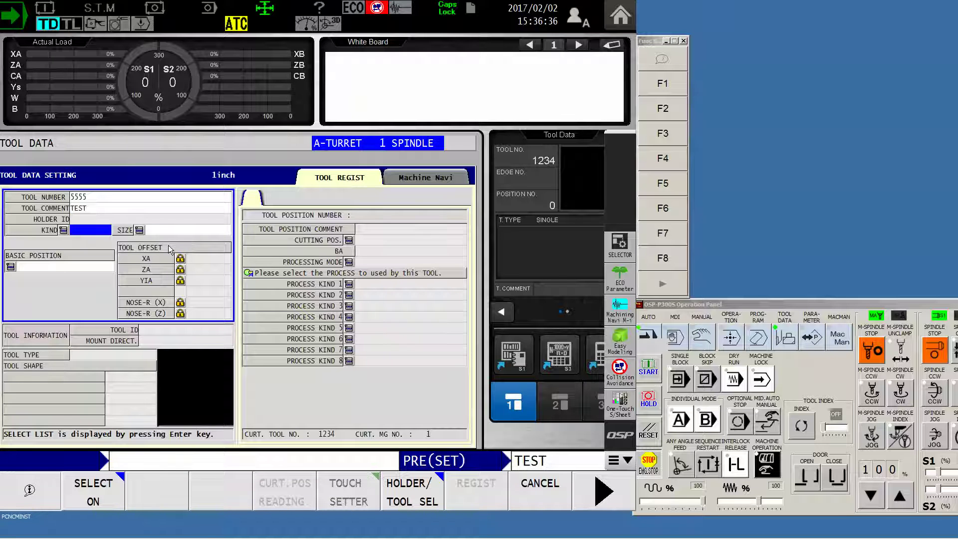
- Set tool kind TURNING, size STANDARD and basic position BASE A
click(108, 487)
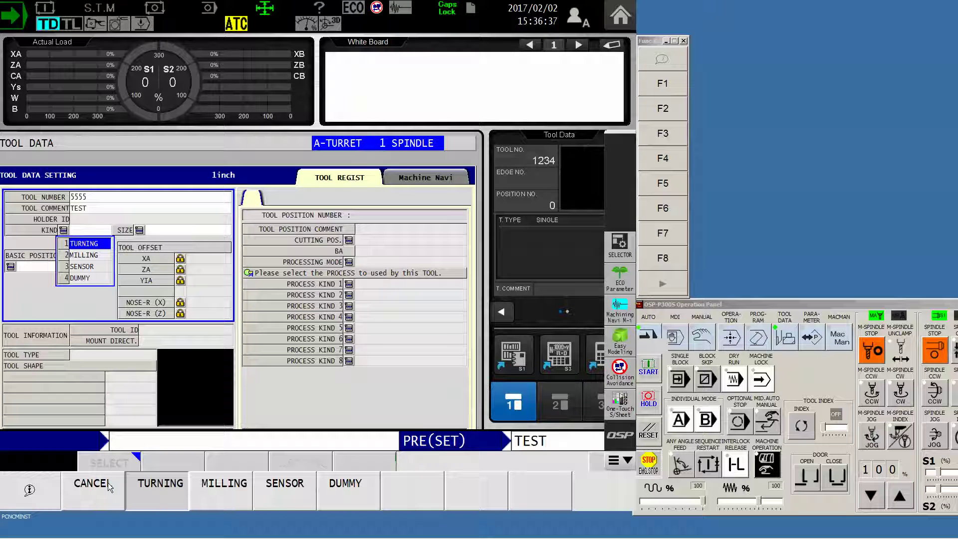
click(164, 490)
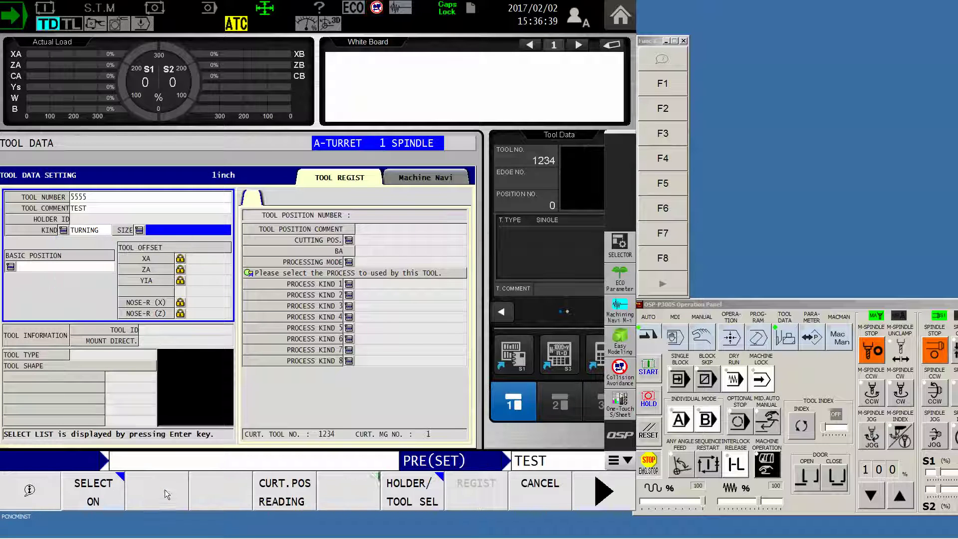
click(105, 493)
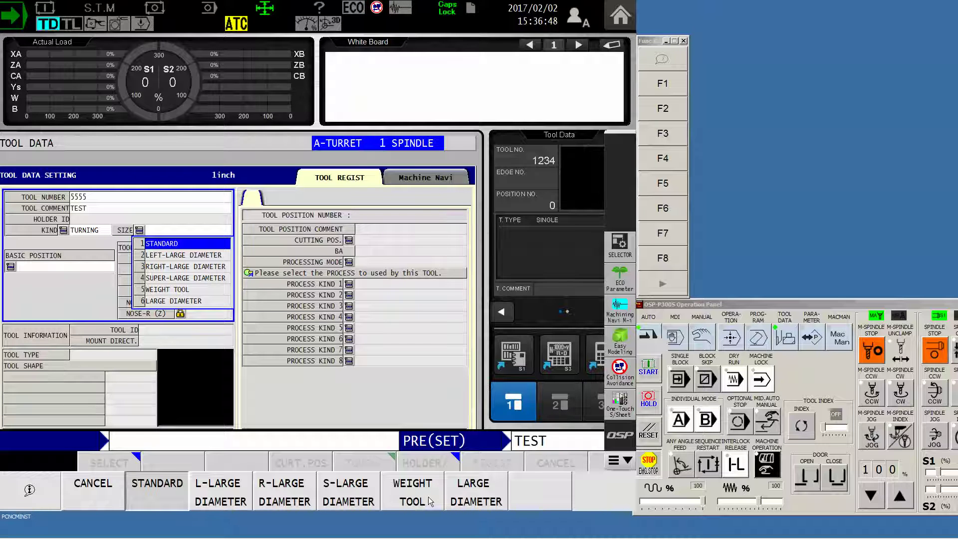
click(167, 496)
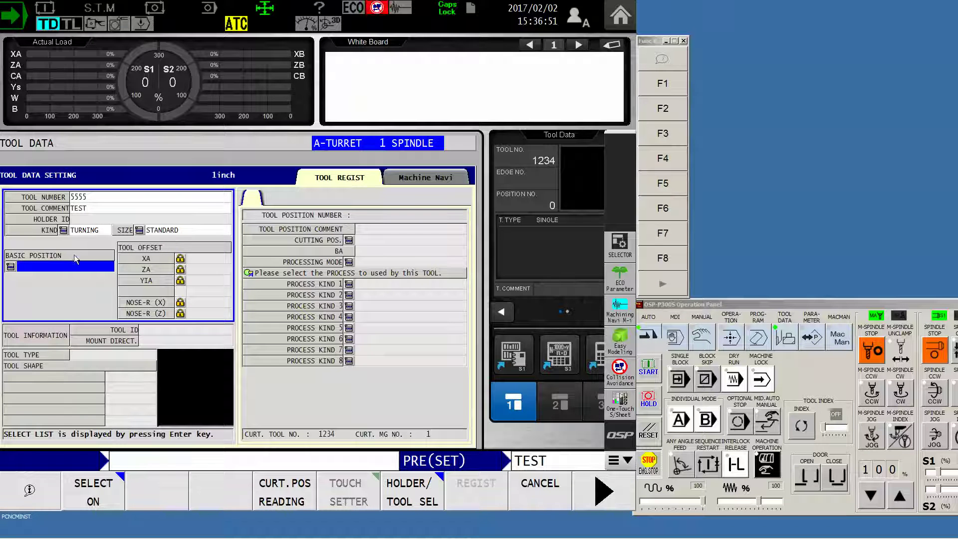
click(113, 501)
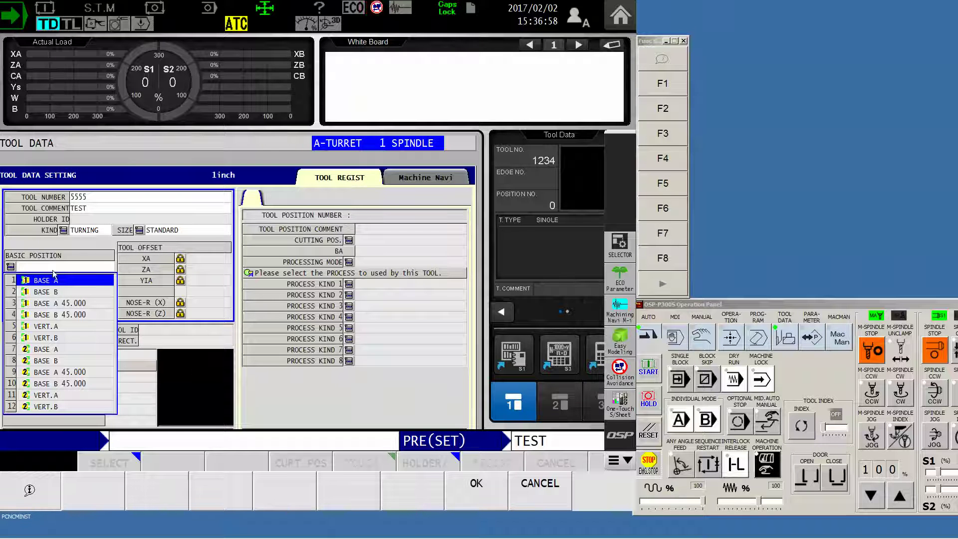
click(474, 491)
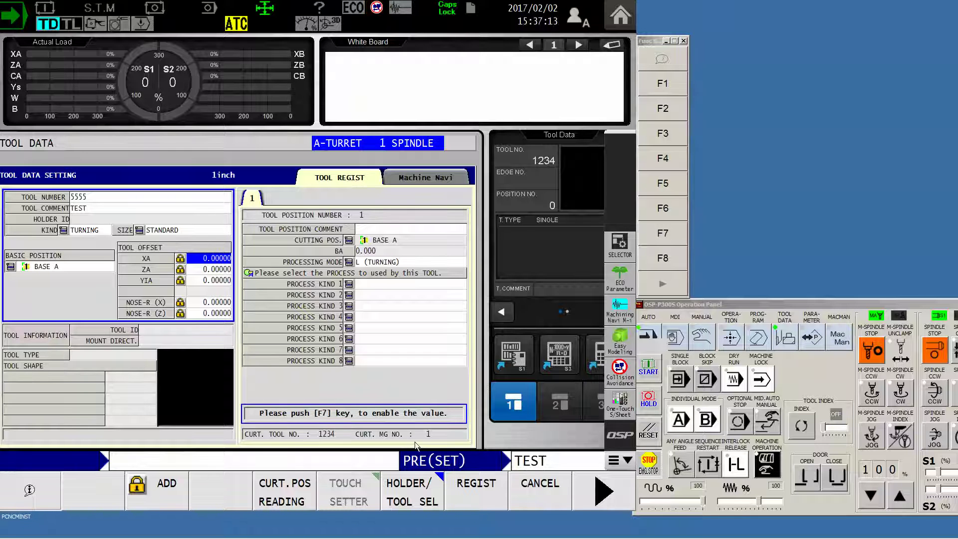
click(410, 492)
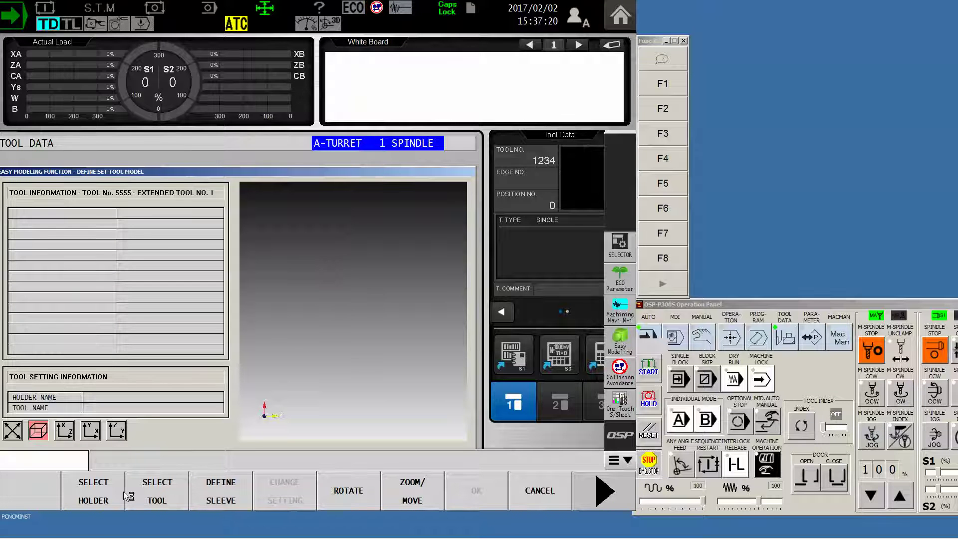
- Load the 'holder' model and the CNMG insert file into tool 5555's set-tool model
click(98, 496)
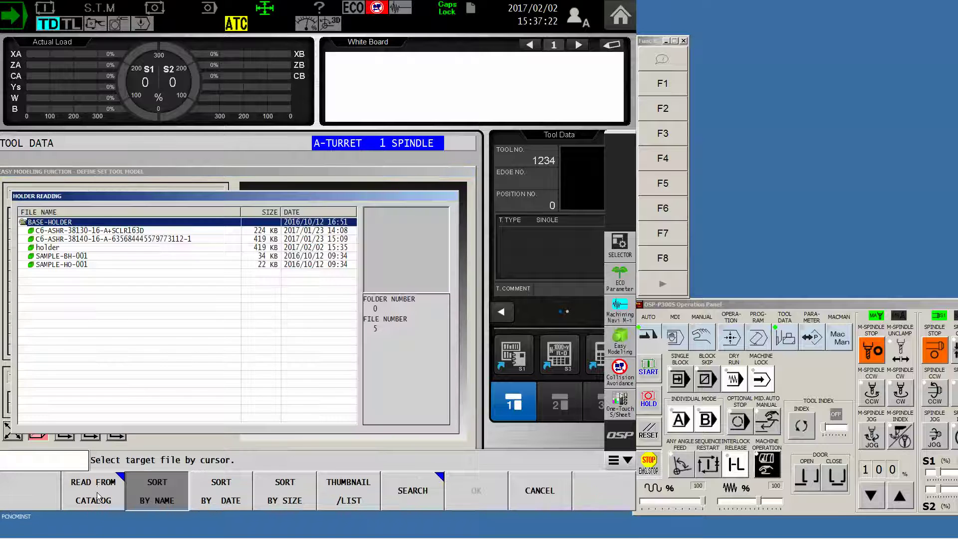
click(60, 248)
click(480, 493)
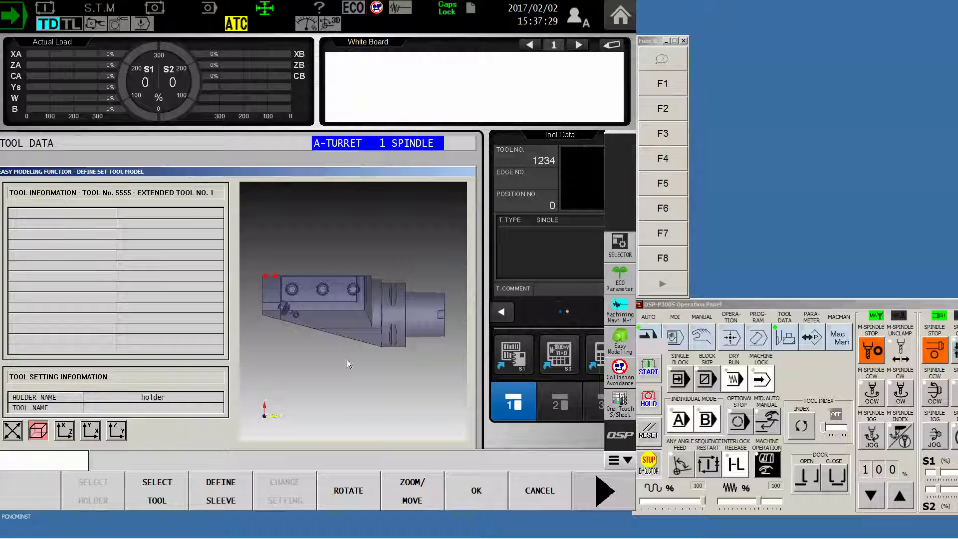
click(157, 491)
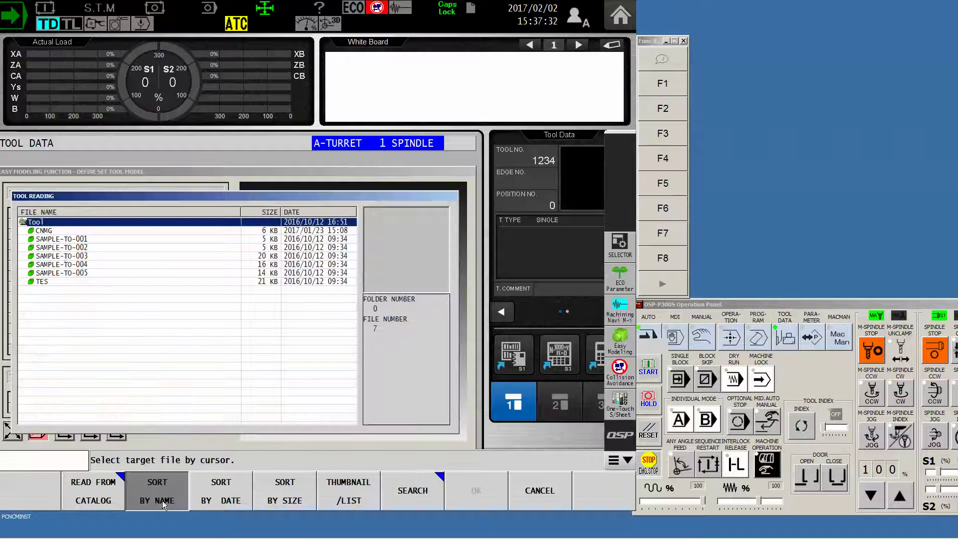
click(50, 231)
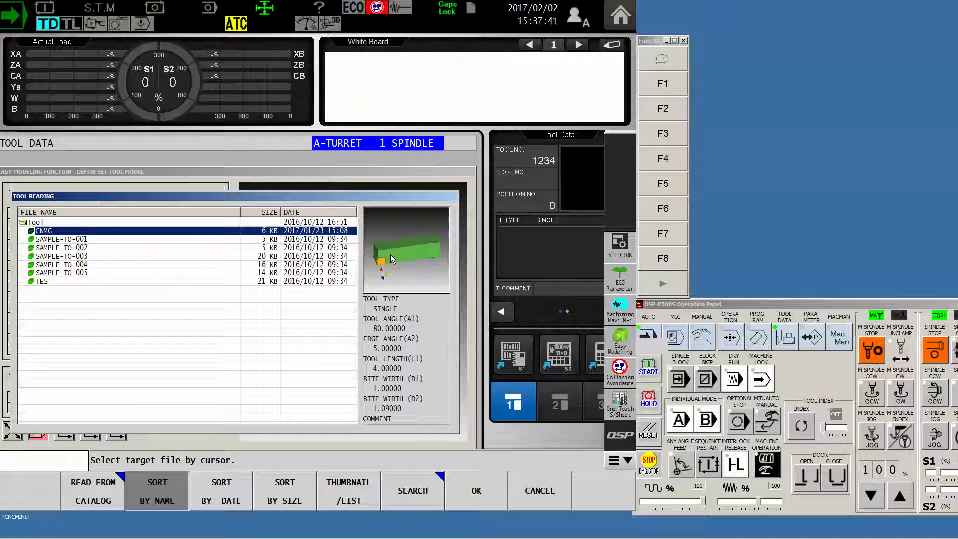
click(478, 491)
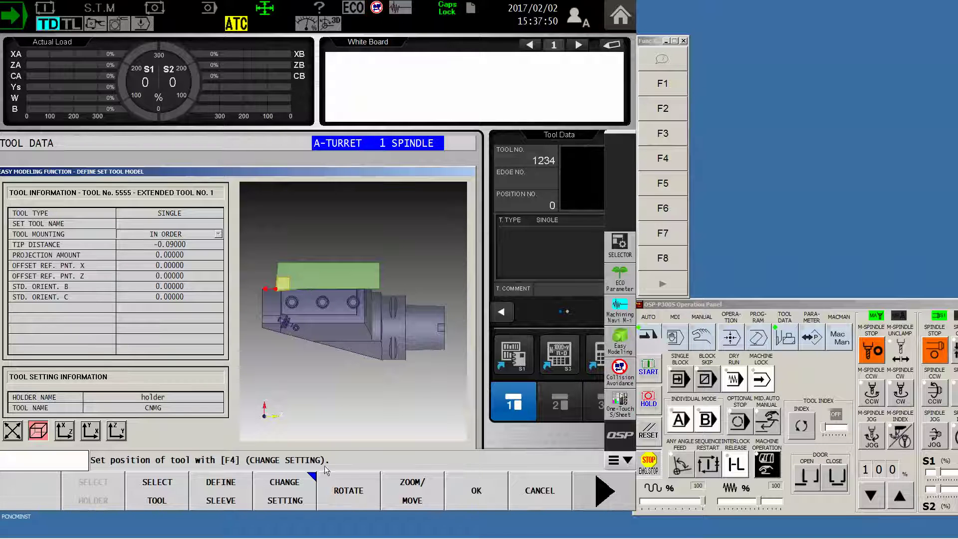
- Mount the CNMG insert in reverse, set projection amount 1.25, and turn edge position sync to DO NOT
click(285, 494)
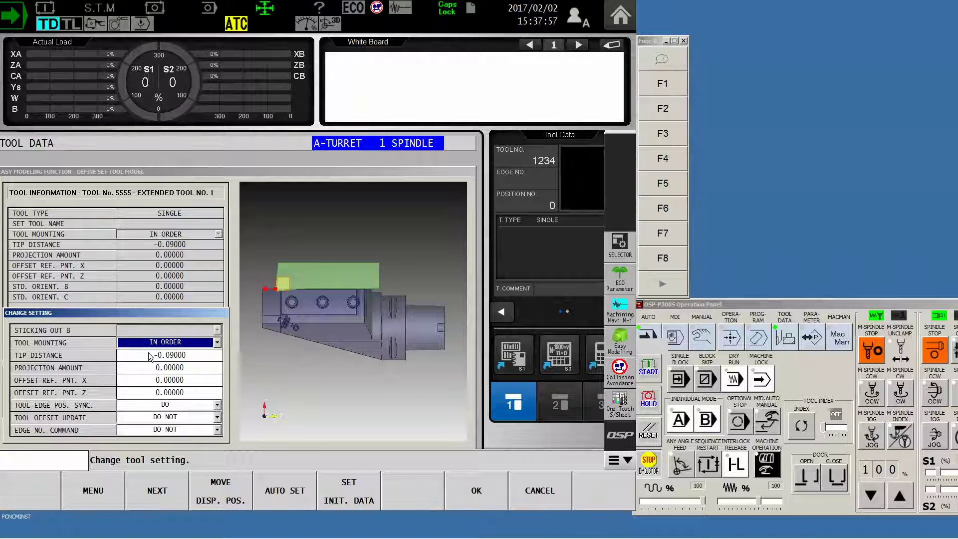
click(216, 342)
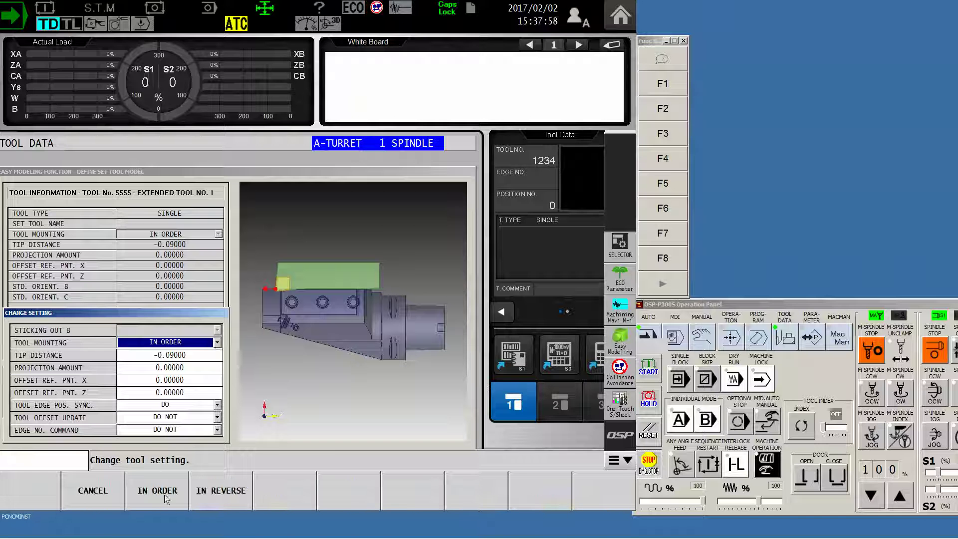
click(220, 491)
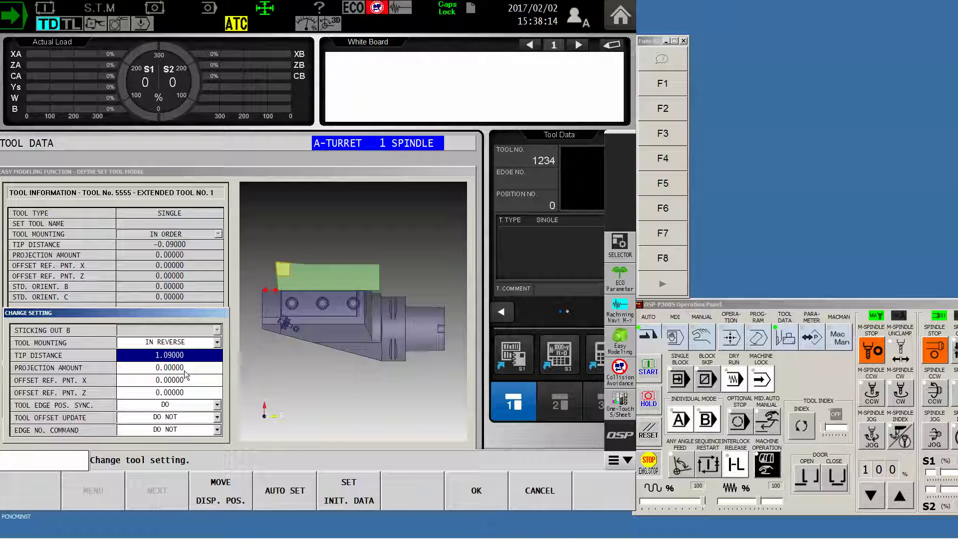
click(184, 370)
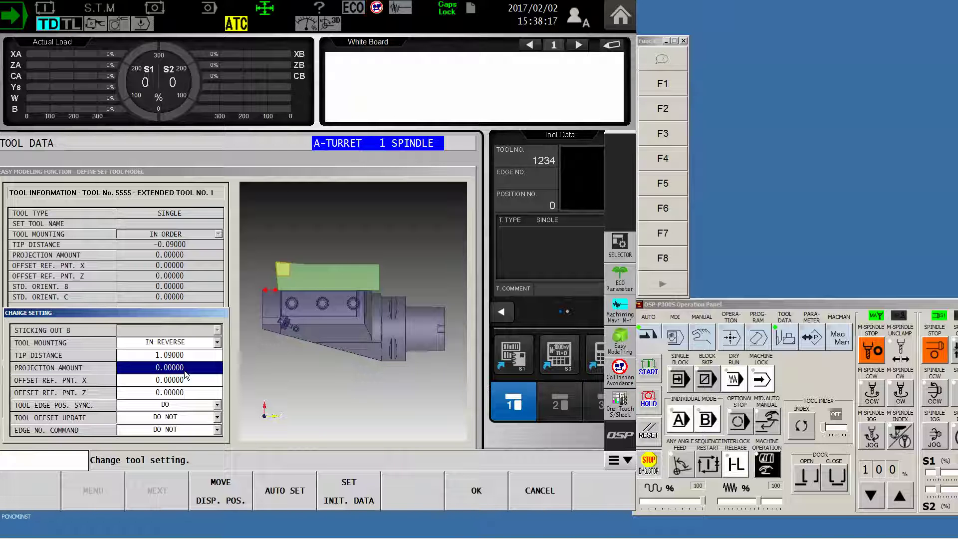
text(2.5)
key(Return)
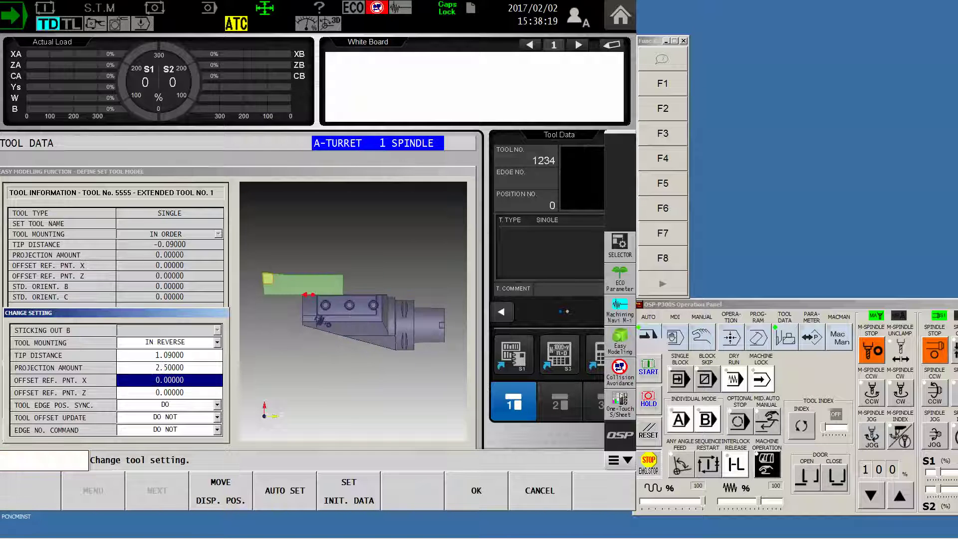
click(183, 368)
text(1.25)
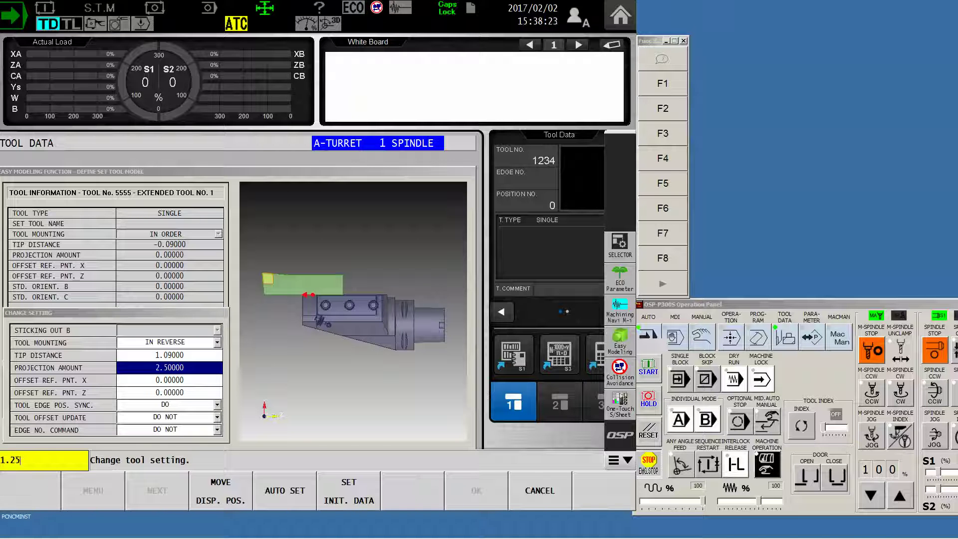
key(Return)
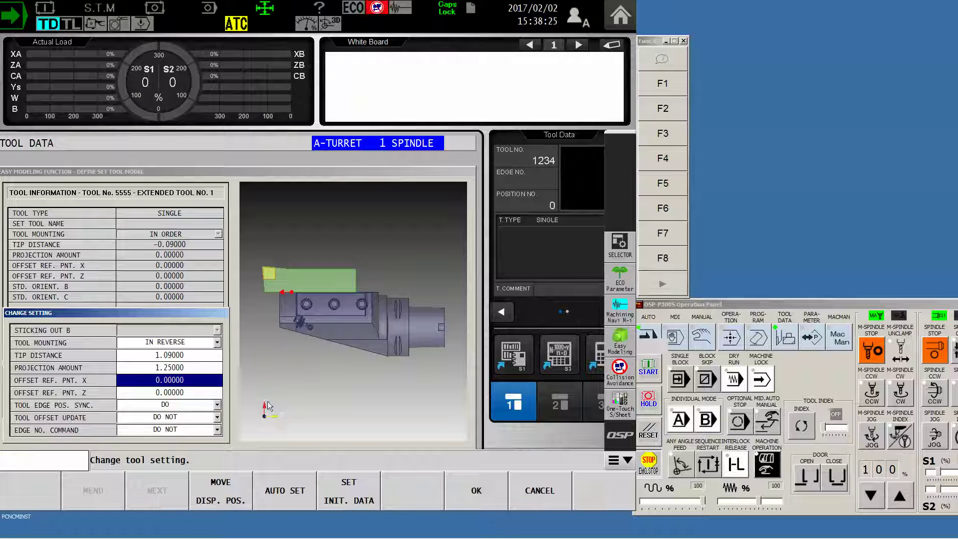
click(217, 405)
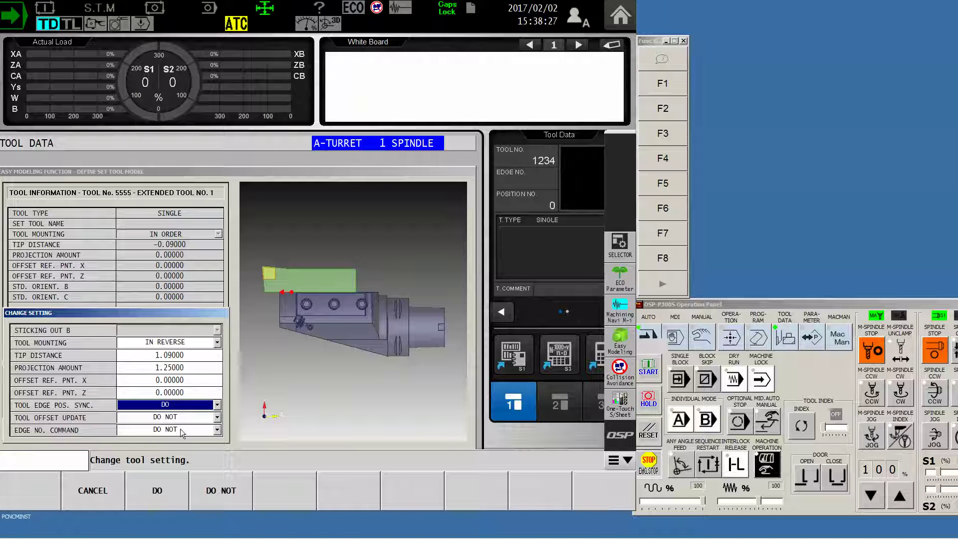
click(220, 496)
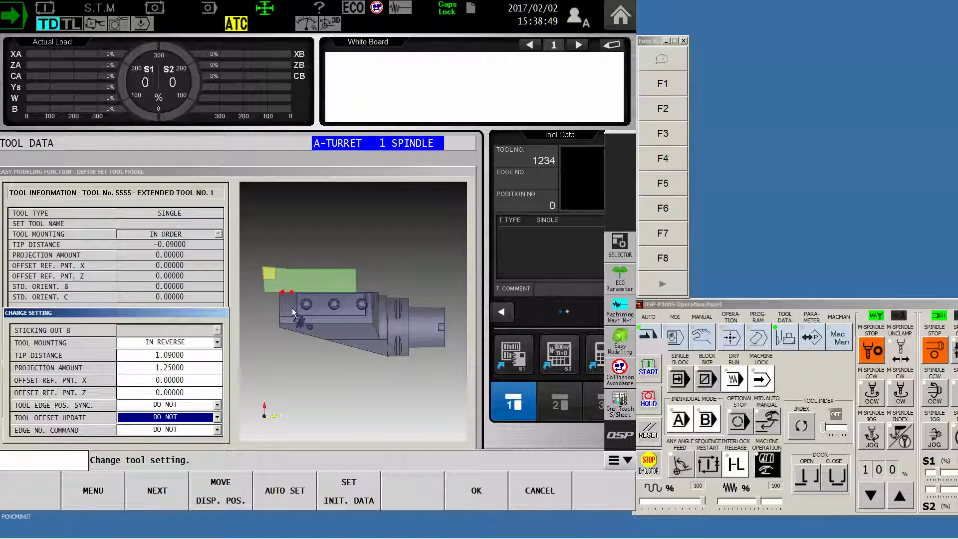
click(565, 501)
- Cancel the unsaved tool 5555 registration and discard it
click(554, 496)
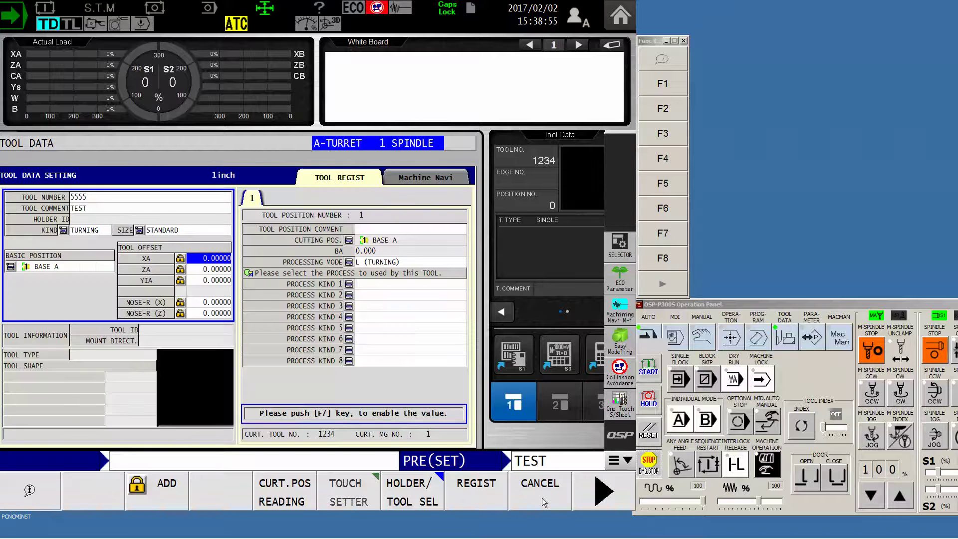
click(538, 497)
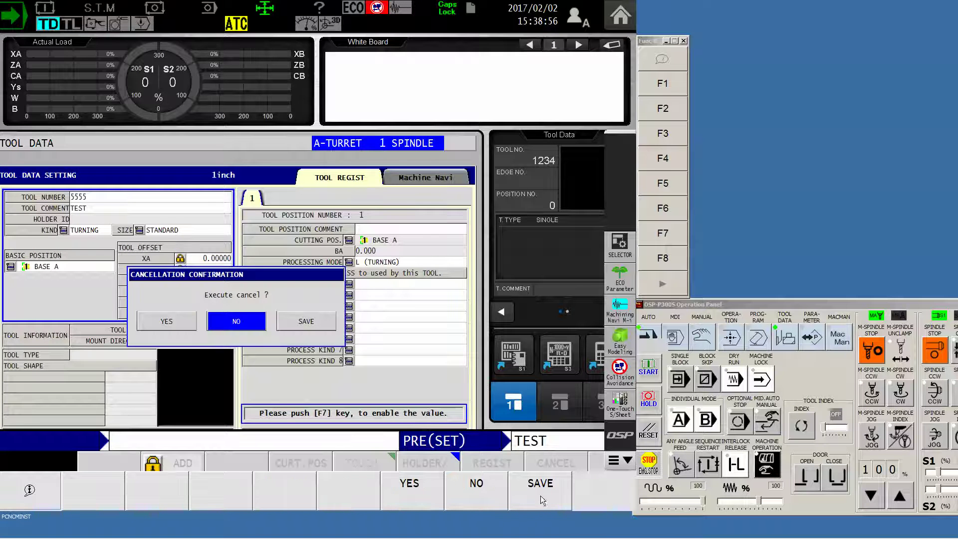
click(190, 325)
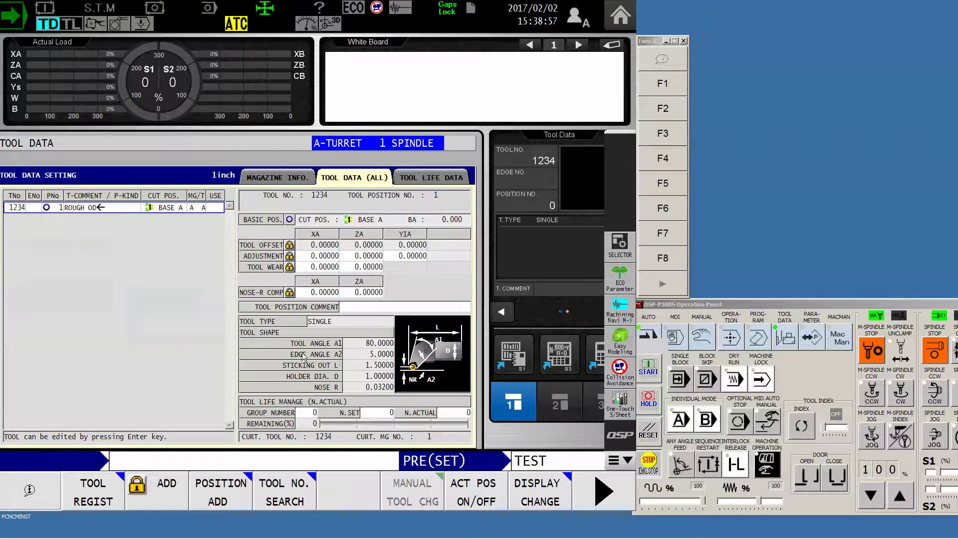
- Edit the 'holder' file, change row 1's X mount coordinate to 0.496, and re-register it
click(617, 344)
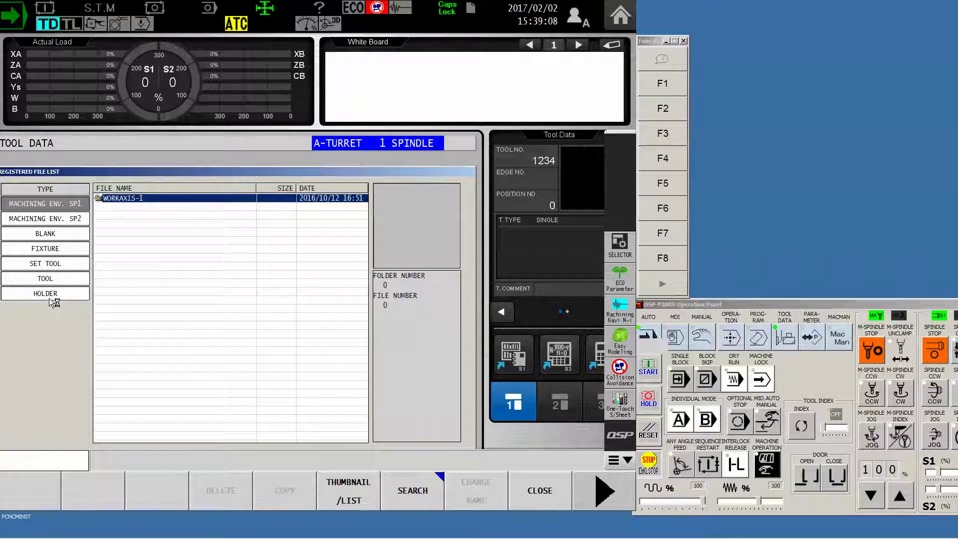
click(50, 297)
click(144, 224)
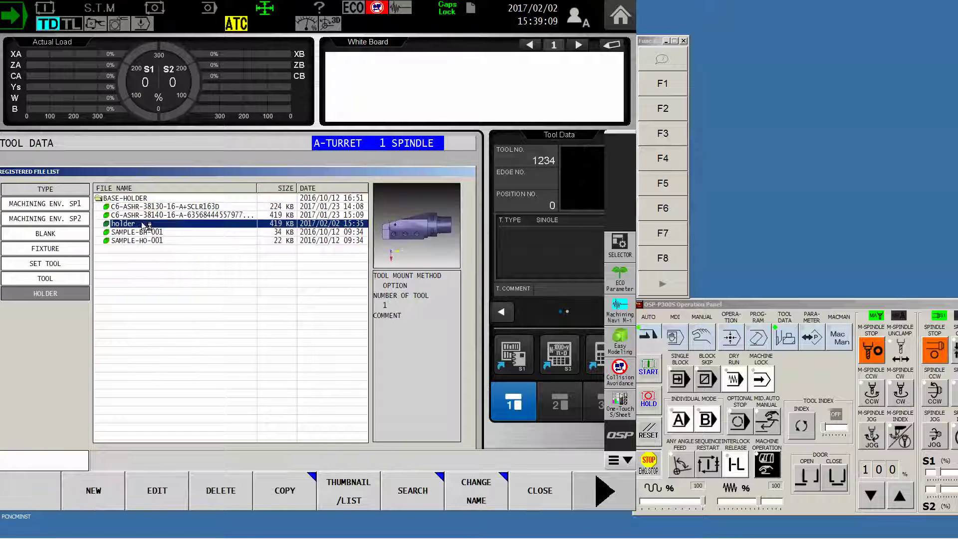
click(176, 504)
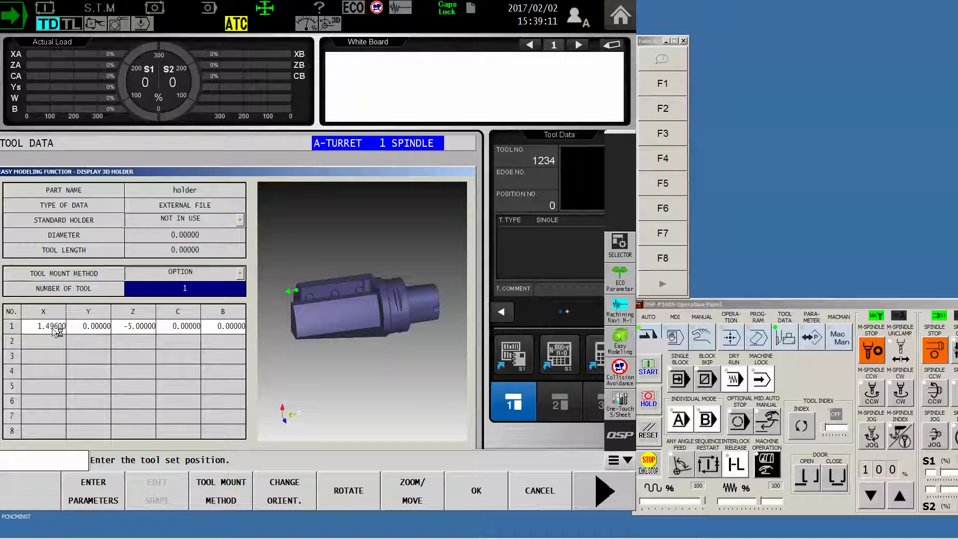
click(54, 329)
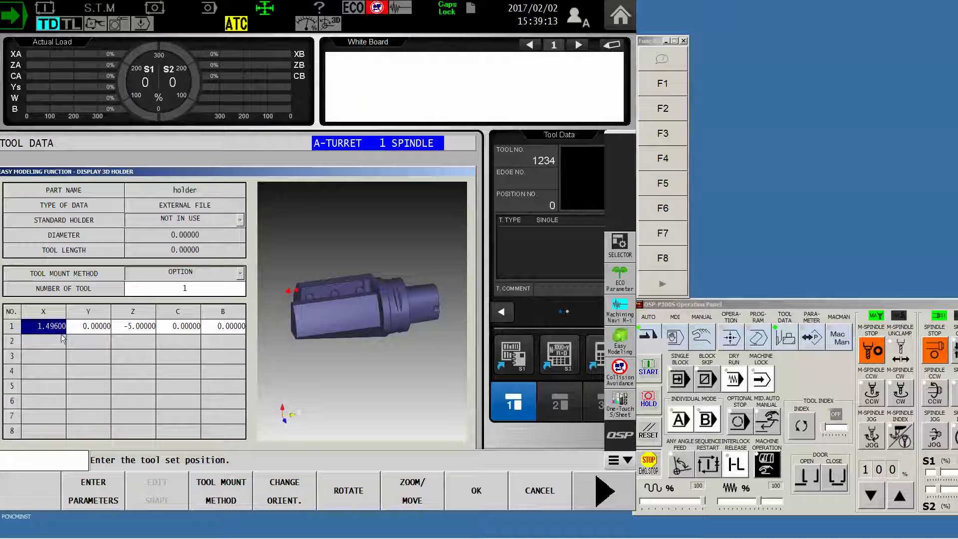
text(.496)
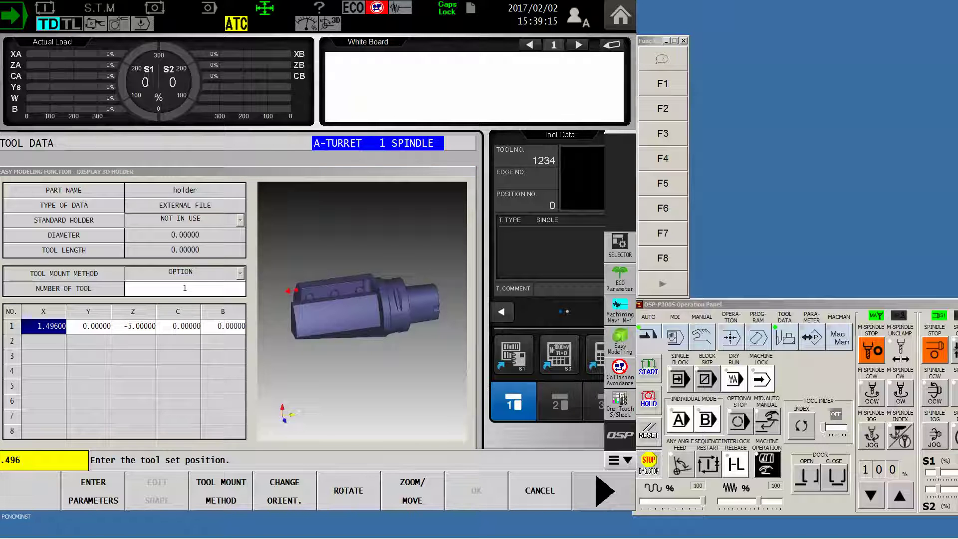
key(Return)
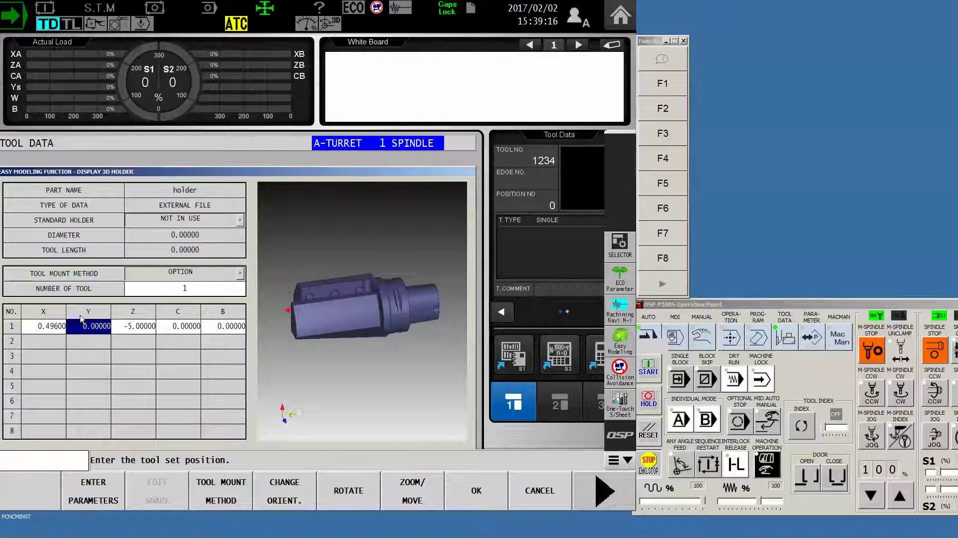
click(469, 493)
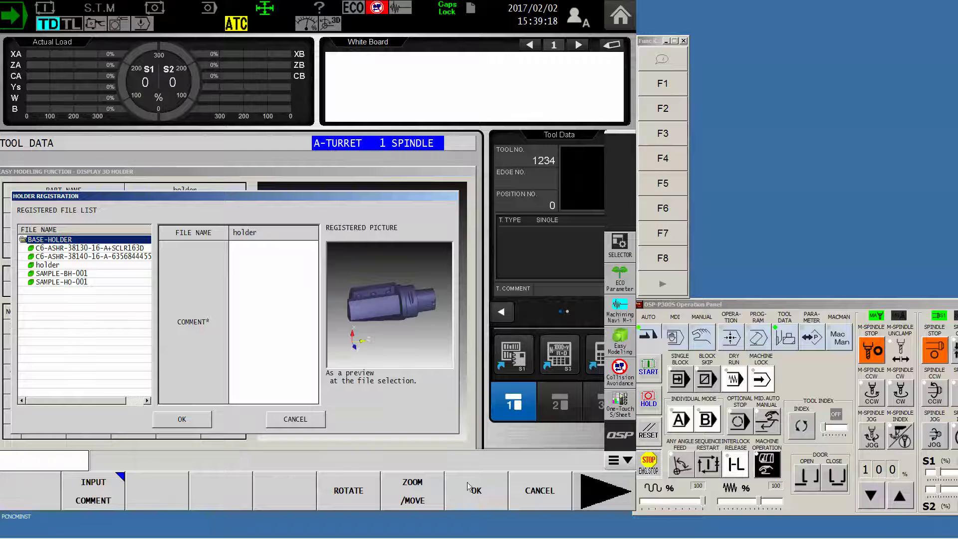
click(475, 496)
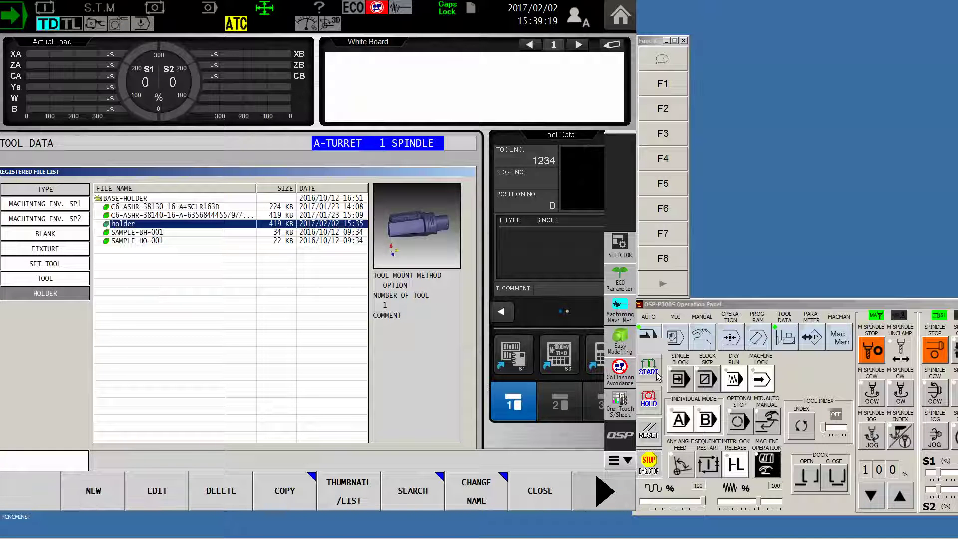
- Start a new turret-tool registration as tool 5555 with comment TEST
click(539, 494)
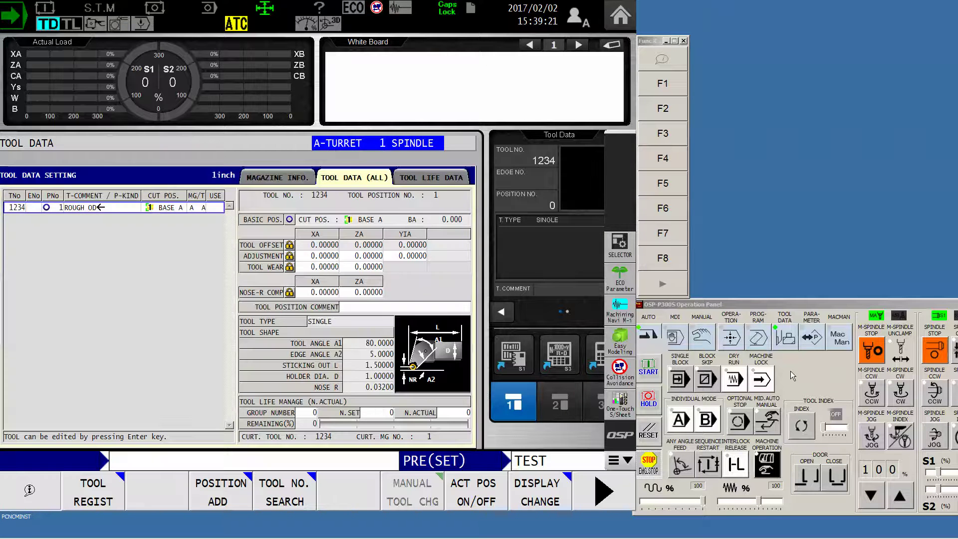
click(790, 343)
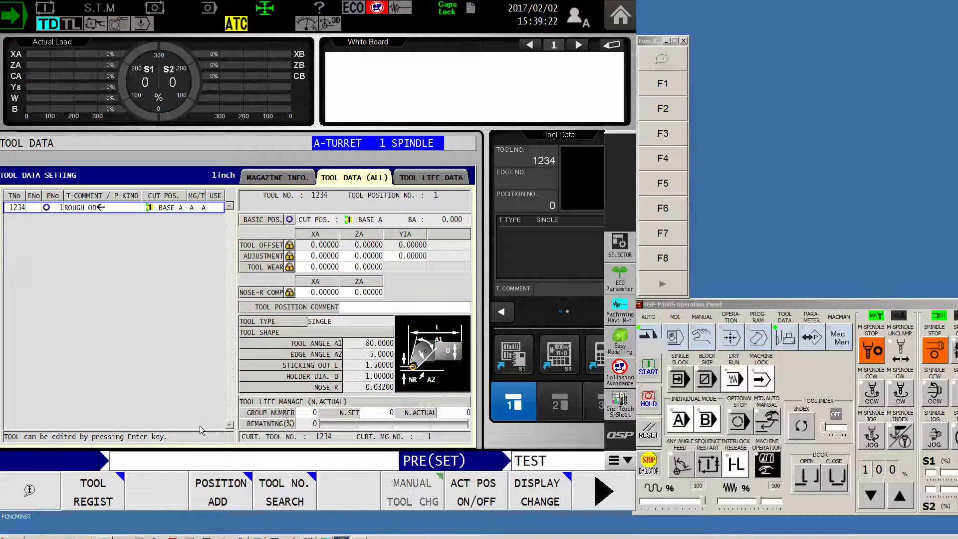
click(91, 501)
click(93, 496)
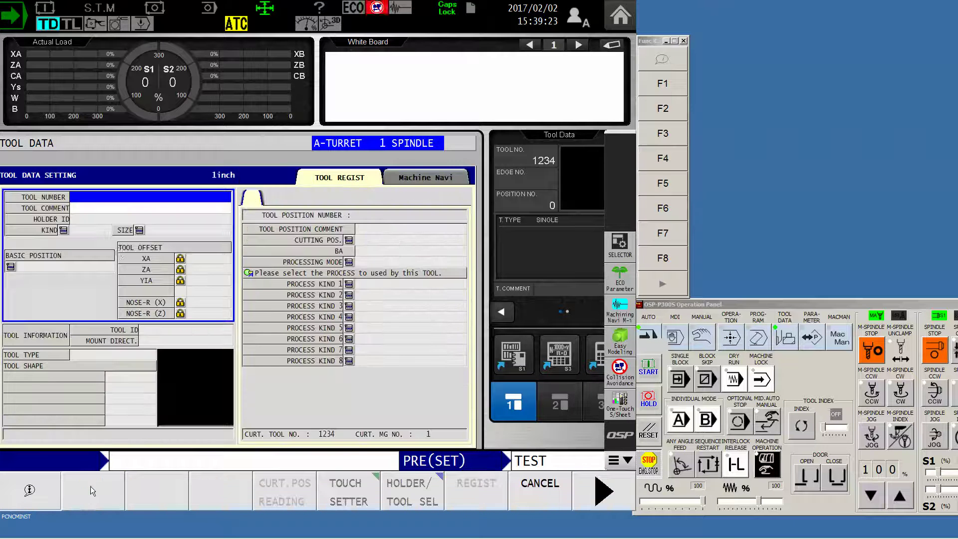
text(5555)
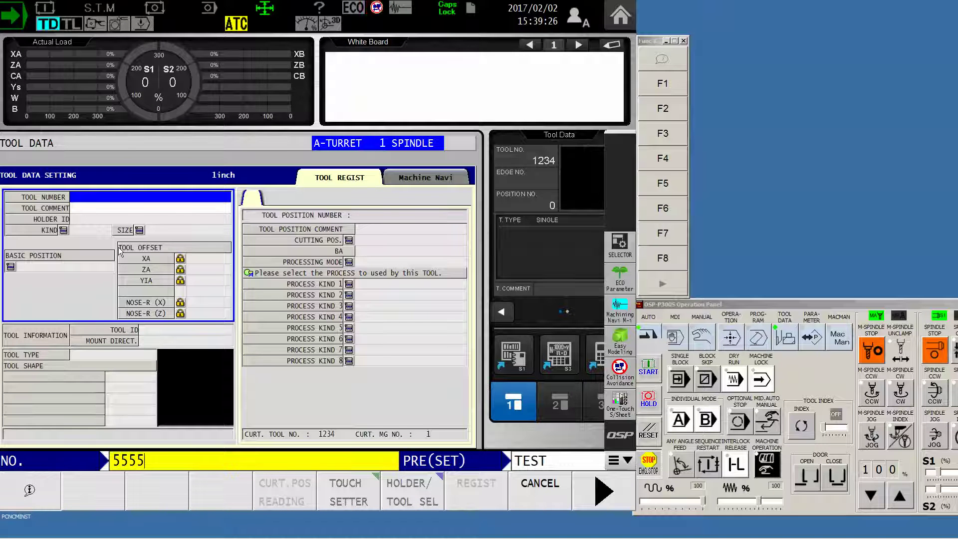
key(Return)
text(TEST)
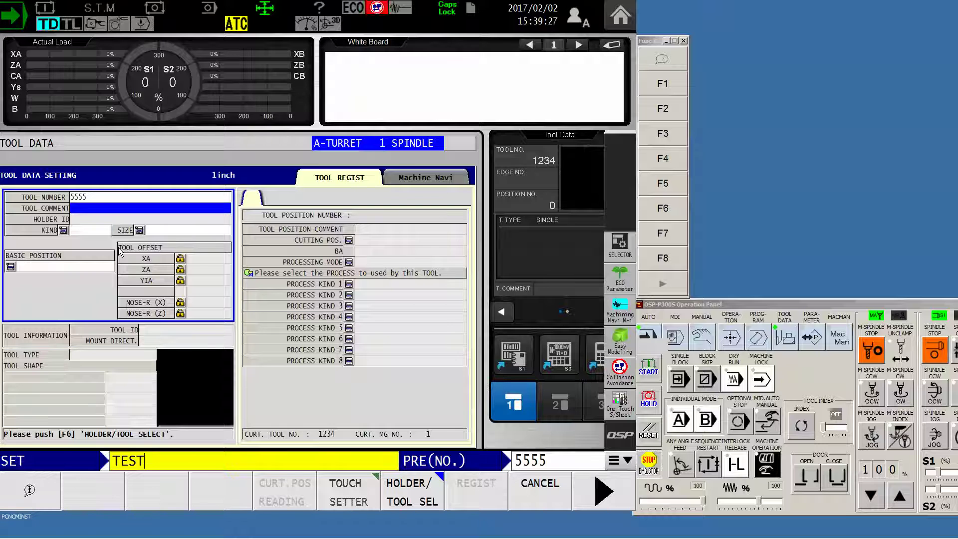
key(Return)
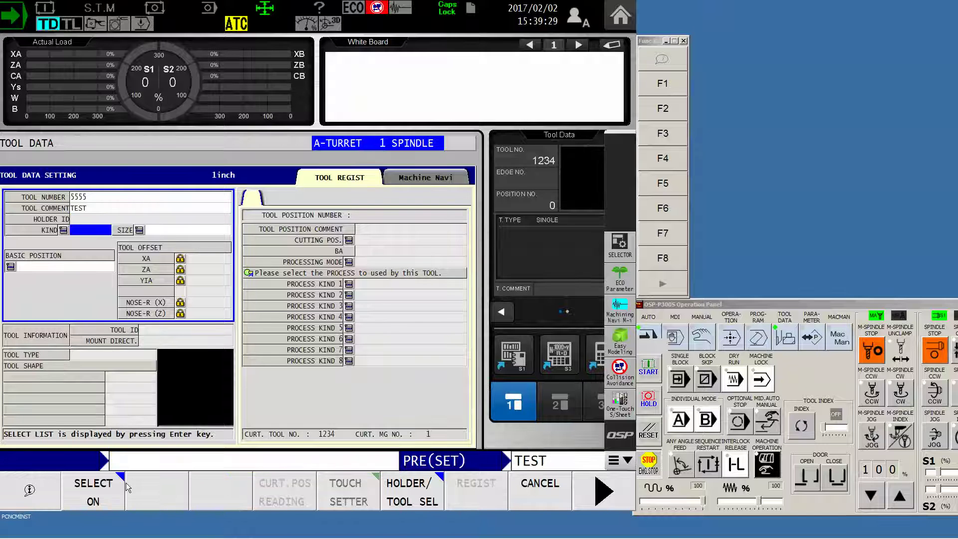
- Choose TURNING kind, STANDARD size and BASE A basic position for tool 5555
click(97, 491)
click(159, 491)
click(92, 491)
click(148, 491)
click(90, 502)
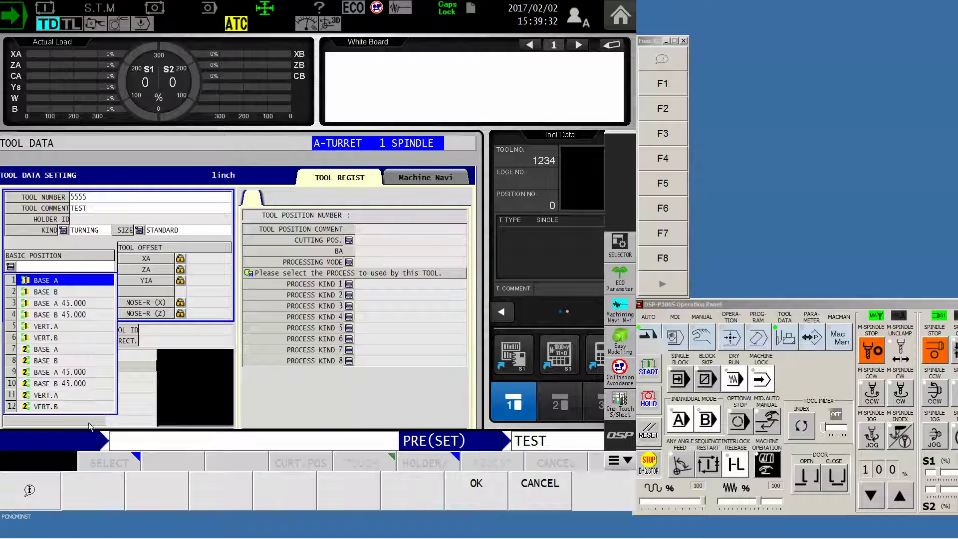
click(493, 499)
click(401, 492)
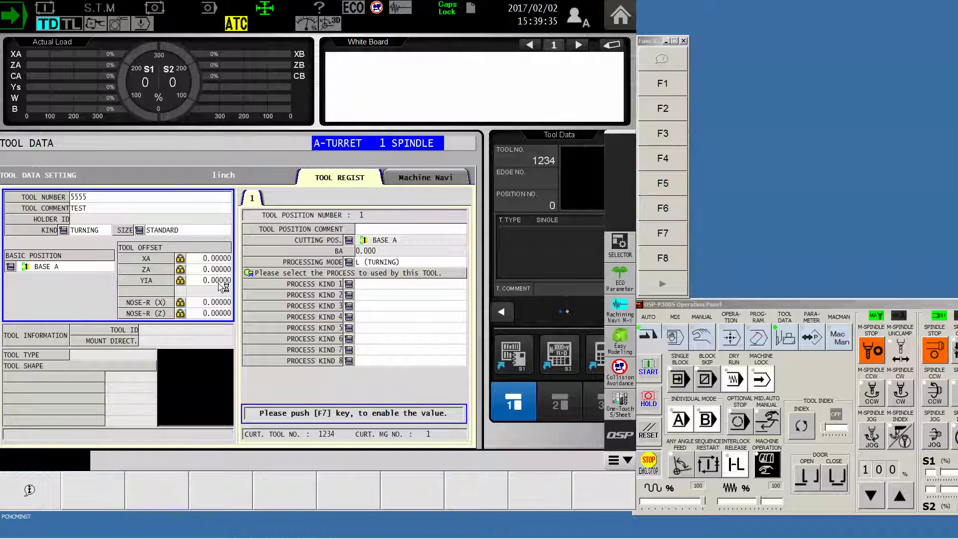
- Combine the 'holder' file and the CNMG insert in tool 5555's set-tool model
click(92, 491)
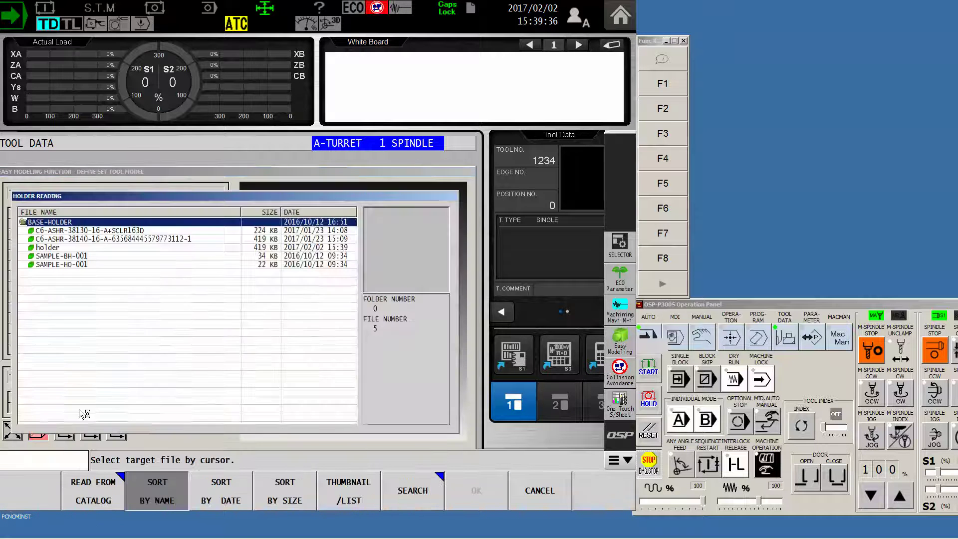
click(89, 247)
click(468, 489)
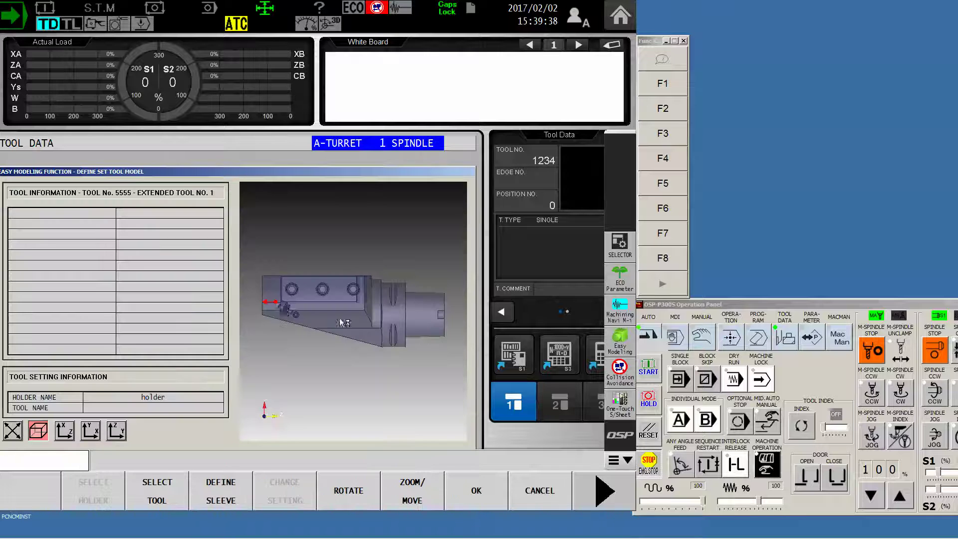
click(159, 494)
click(45, 231)
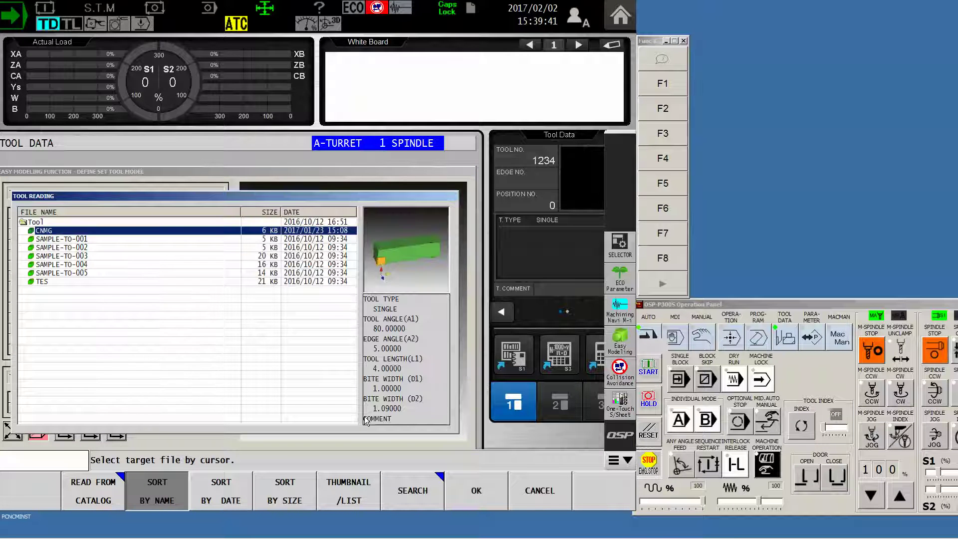
click(488, 500)
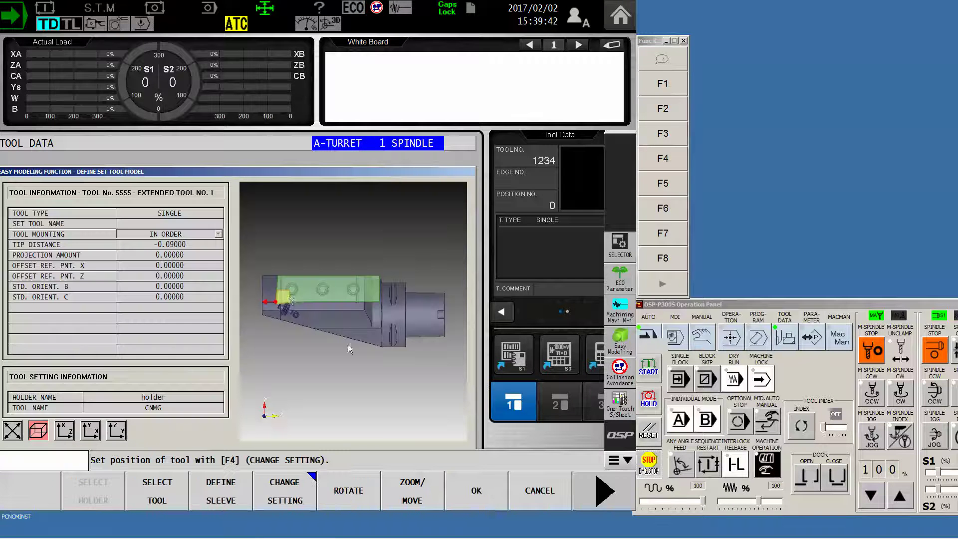
click(297, 497)
- Mount the insert in reverse with projection amount 1.5 and edge position sync DO NOT, then apply
click(158, 493)
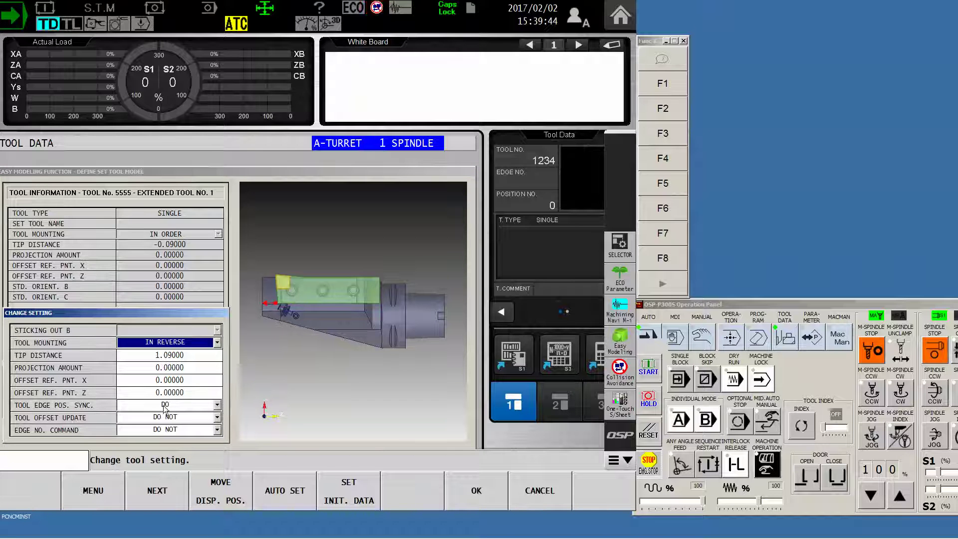
click(175, 360)
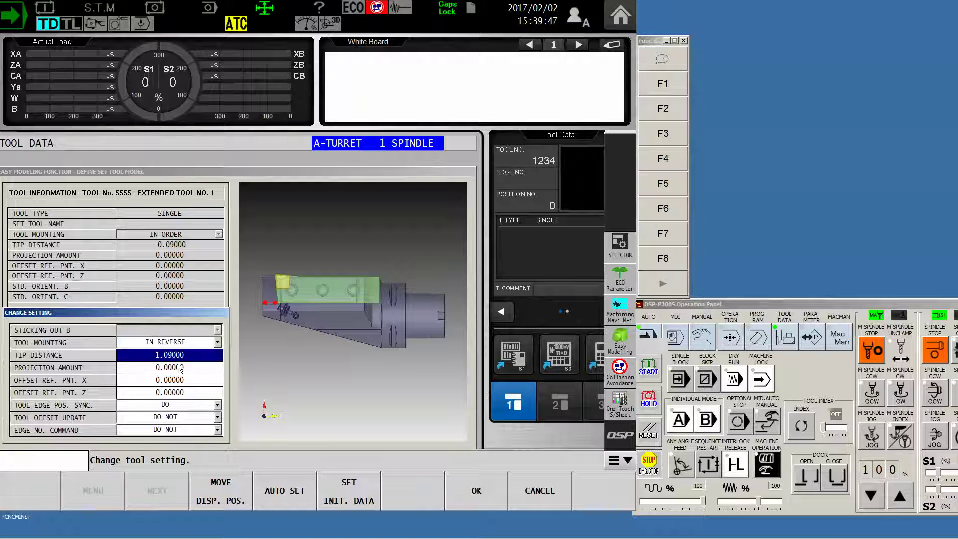
click(183, 372)
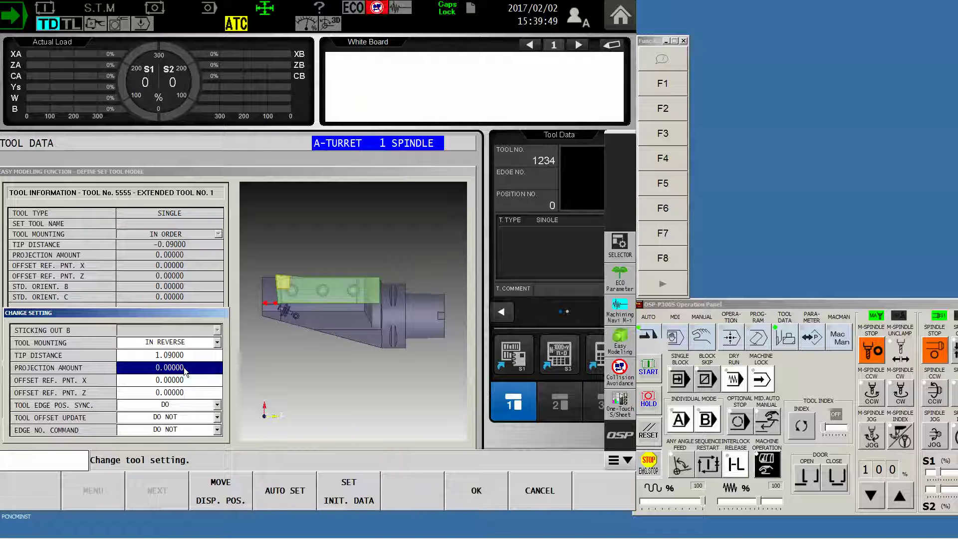
text(2.5)
key(Return)
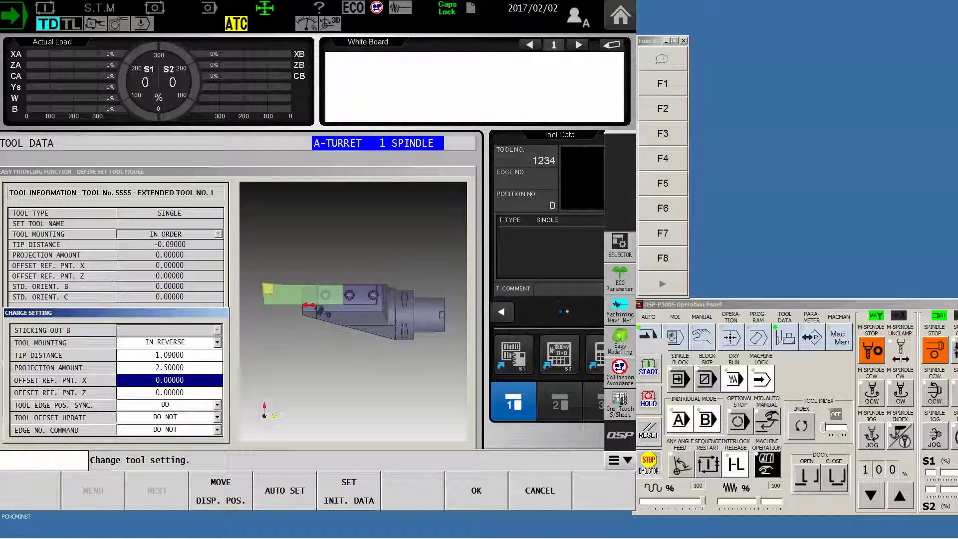
click(183, 367)
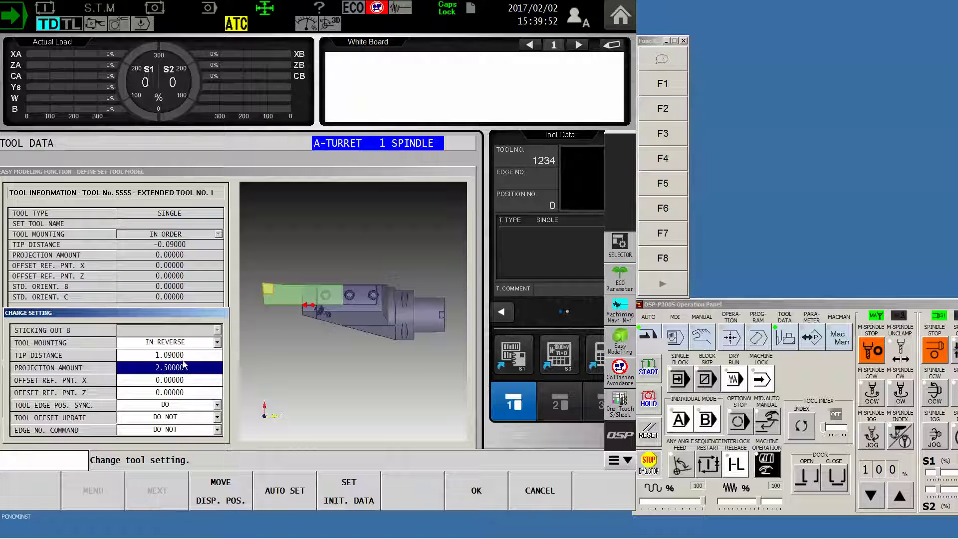
text(1.5)
key(Return)
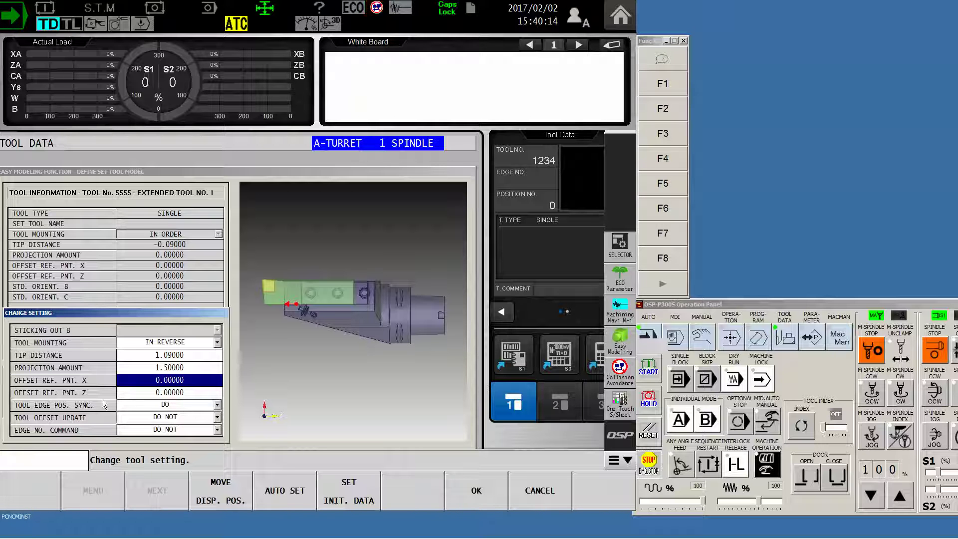
click(191, 405)
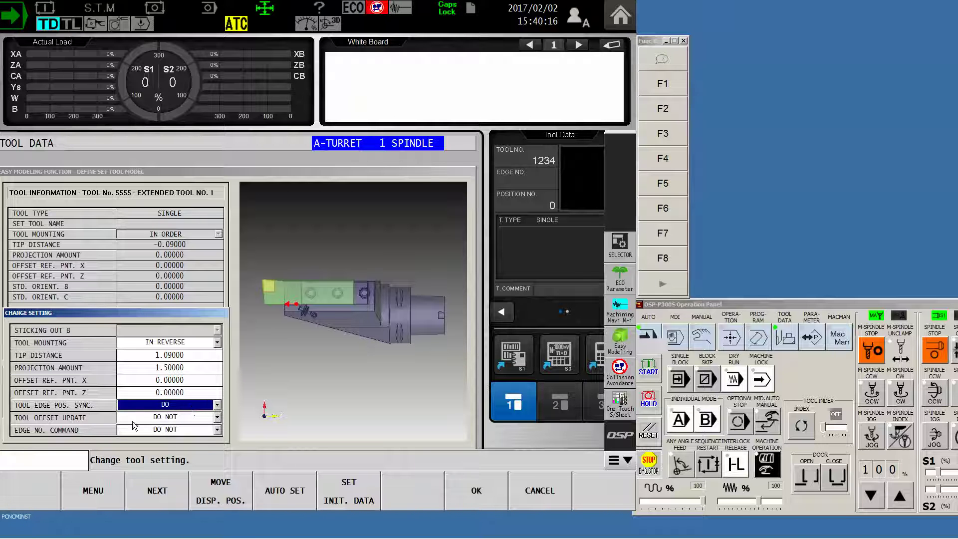
click(162, 498)
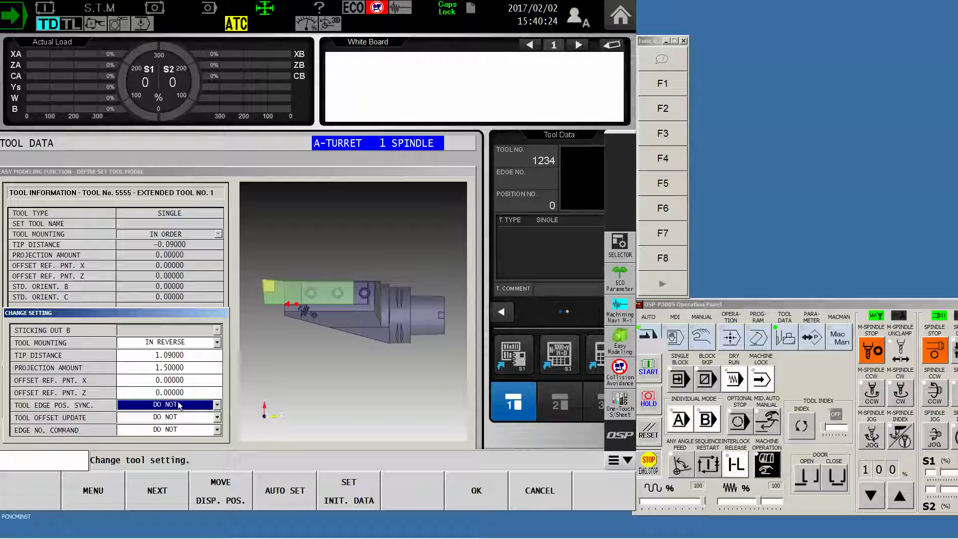
click(494, 496)
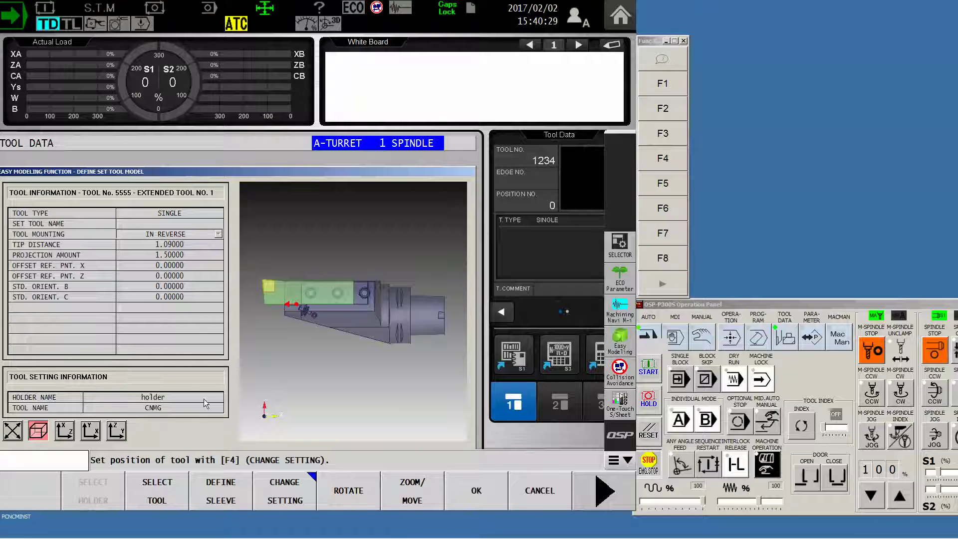
click(37, 434)
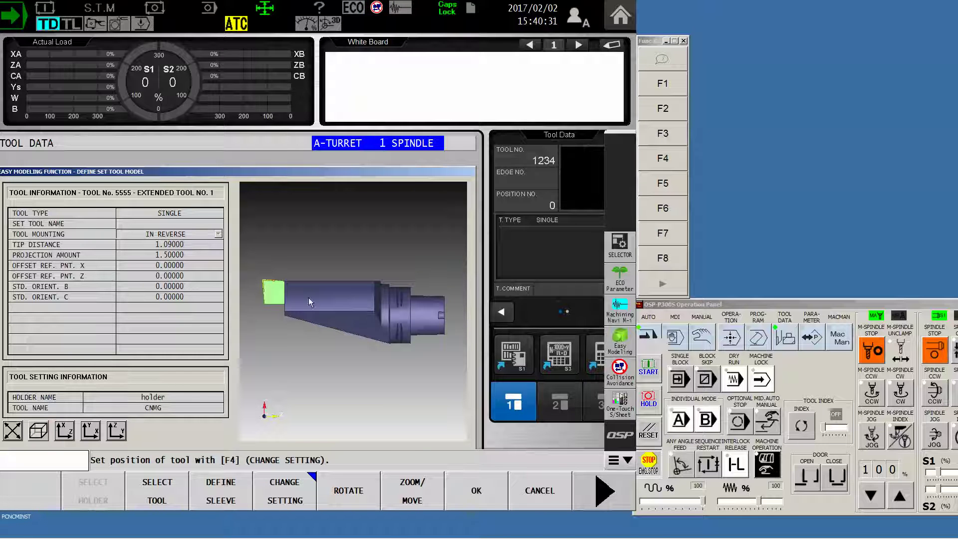
click(39, 432)
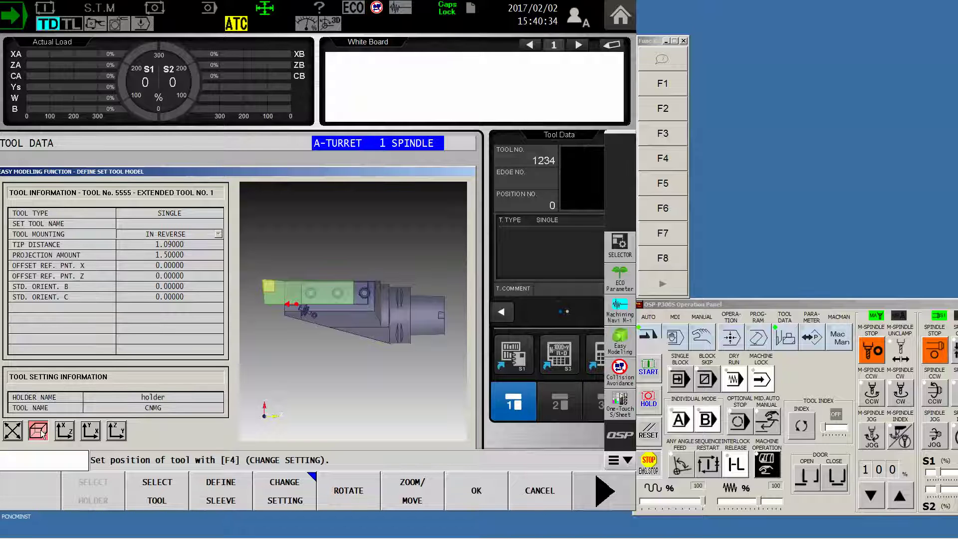
click(348, 488)
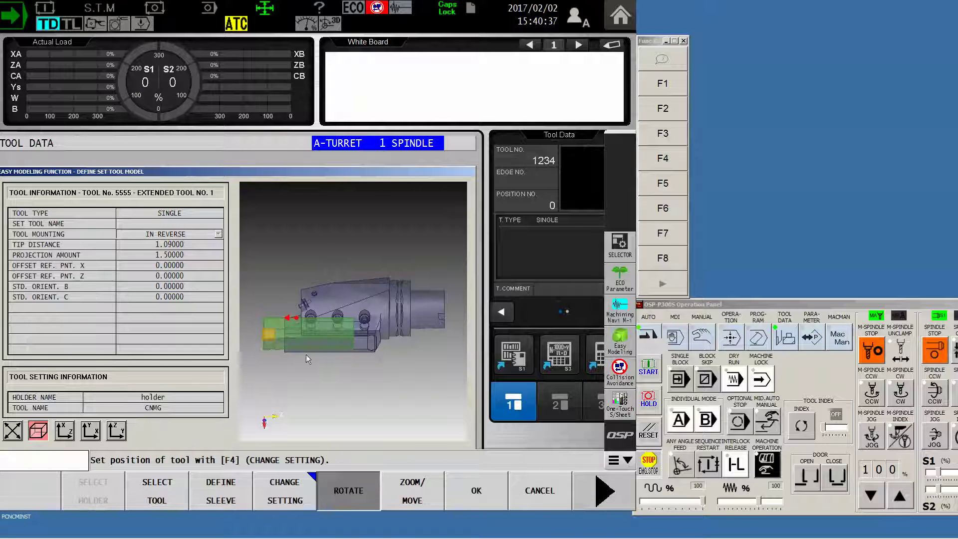
click(39, 432)
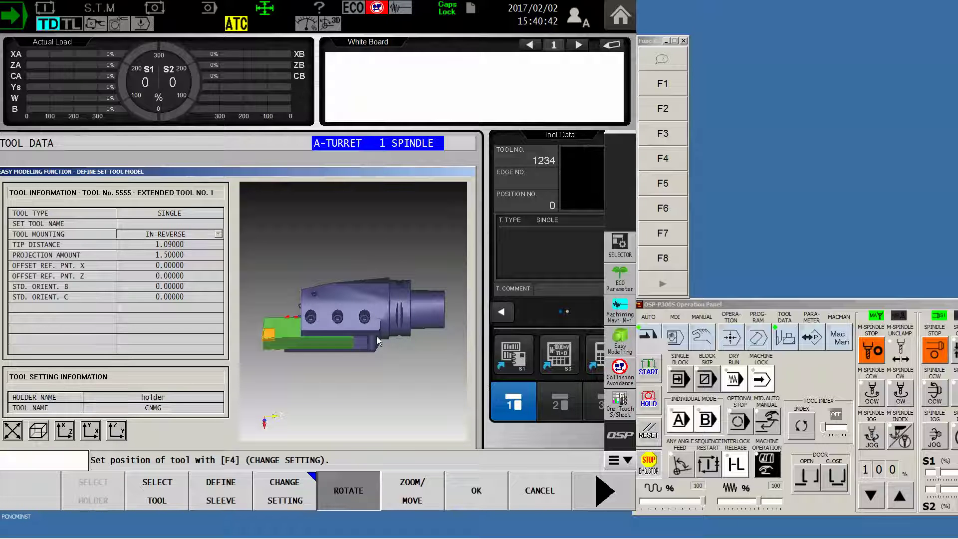
click(38, 432)
click(372, 503)
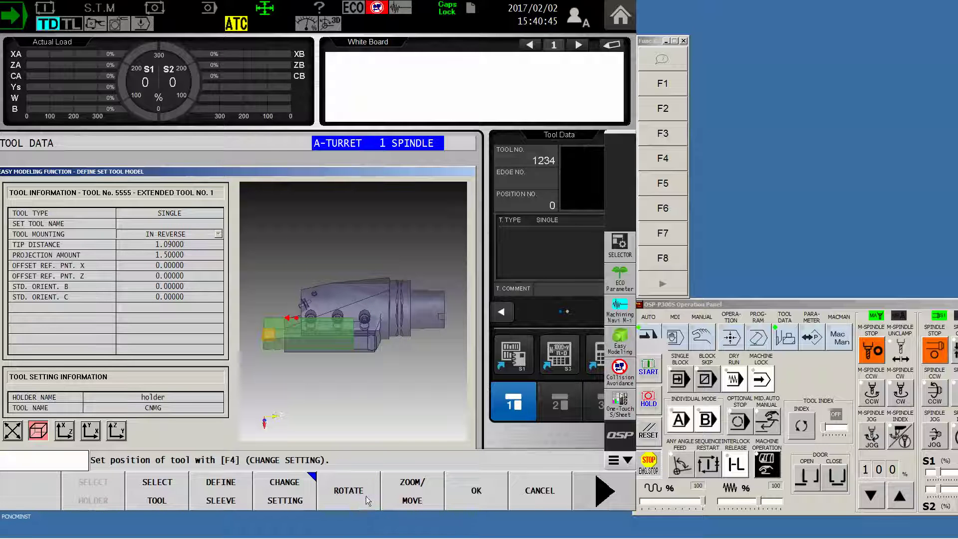
- Accept the SetTool model, reopen it in Easy Modeling, and show the set-tool file options
click(474, 492)
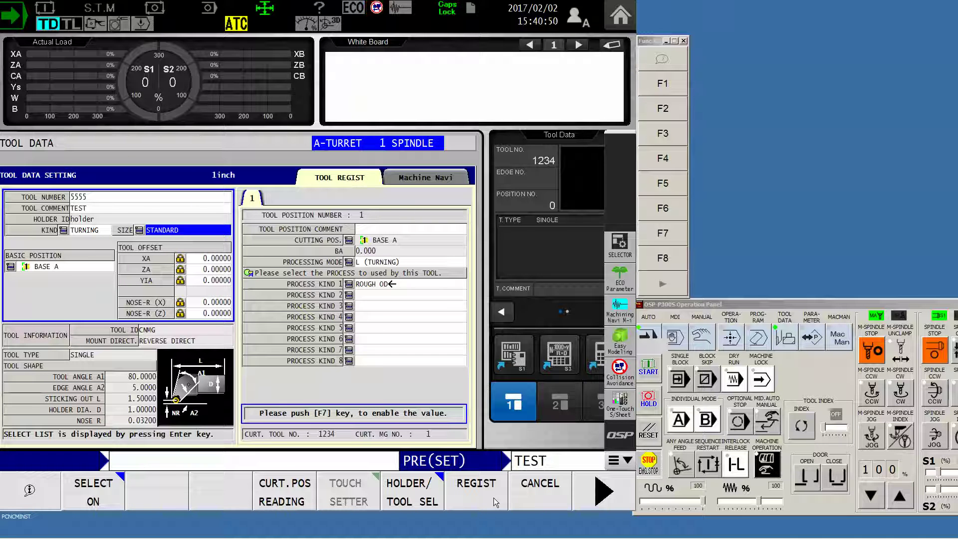
click(426, 500)
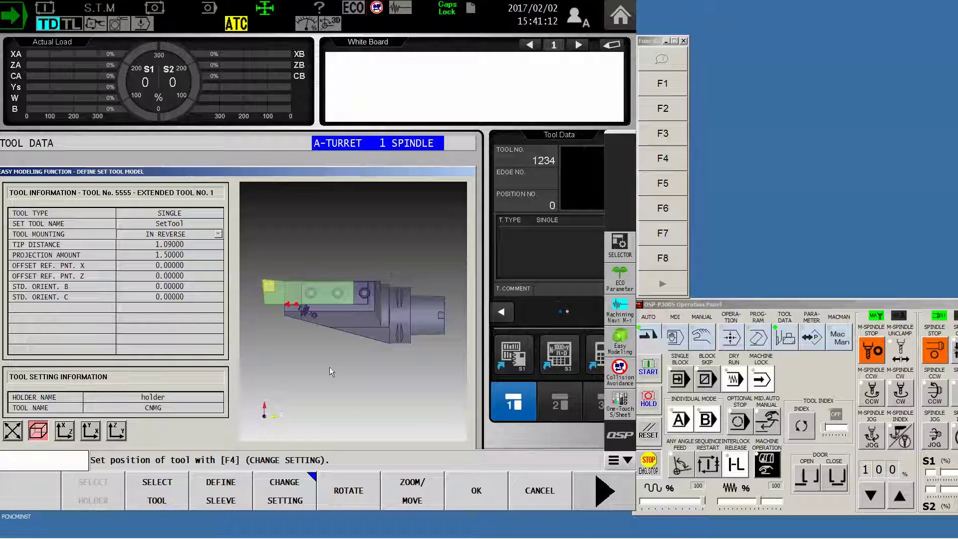
click(609, 492)
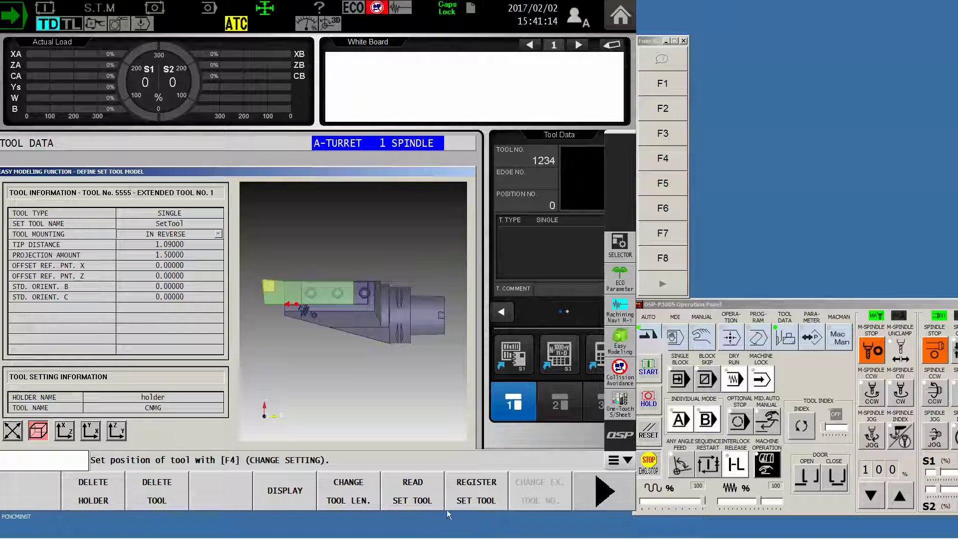
- Register the set tool model as file 'TEST' and return to the tool model options
click(476, 497)
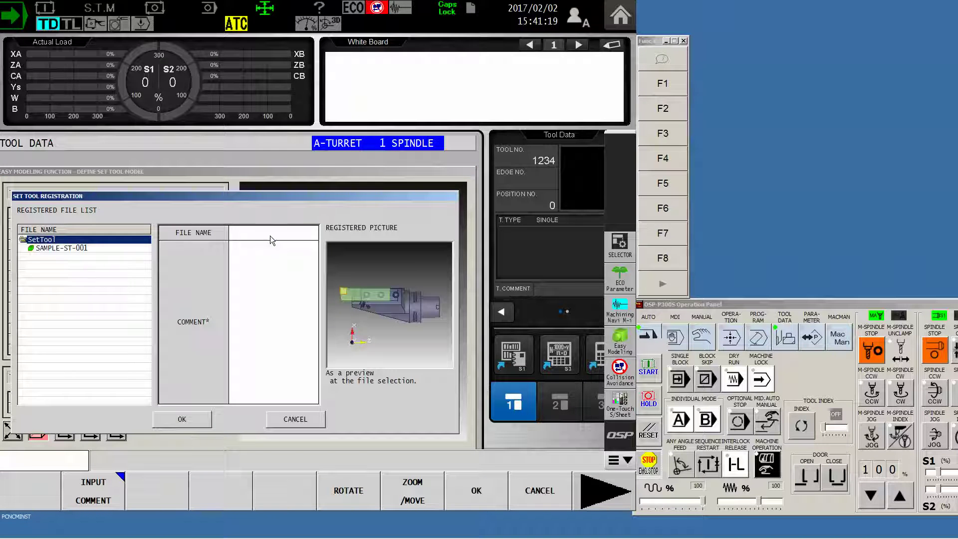
click(269, 236)
text(TES)
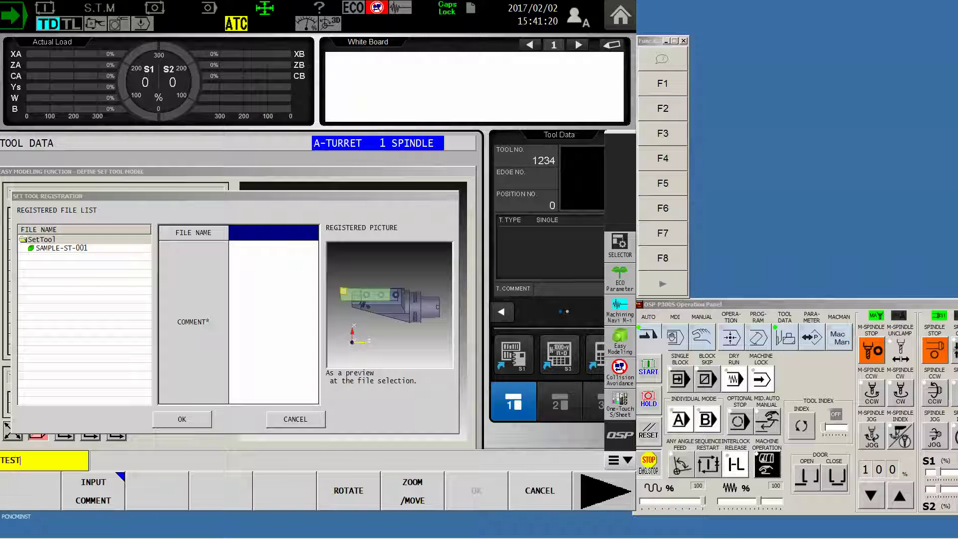
text(T)
key(Return)
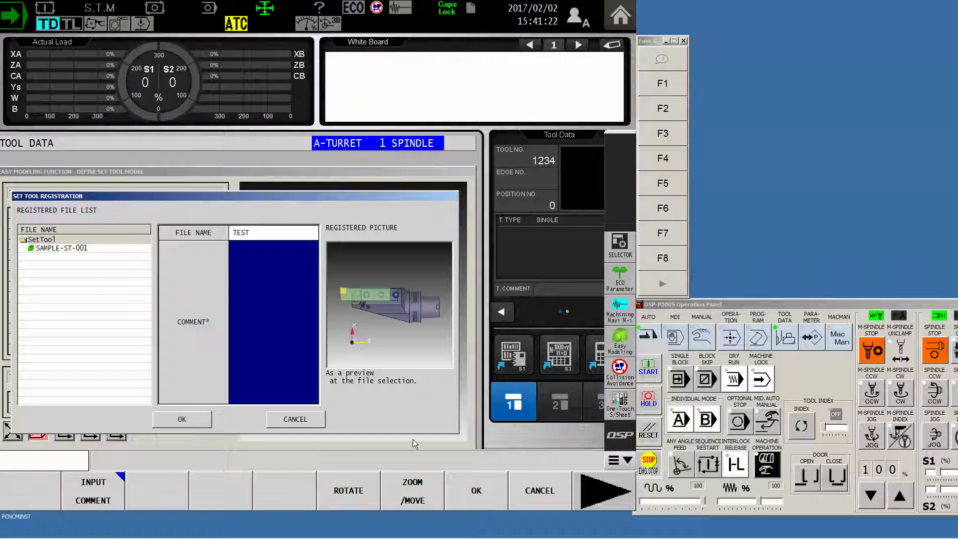
click(467, 485)
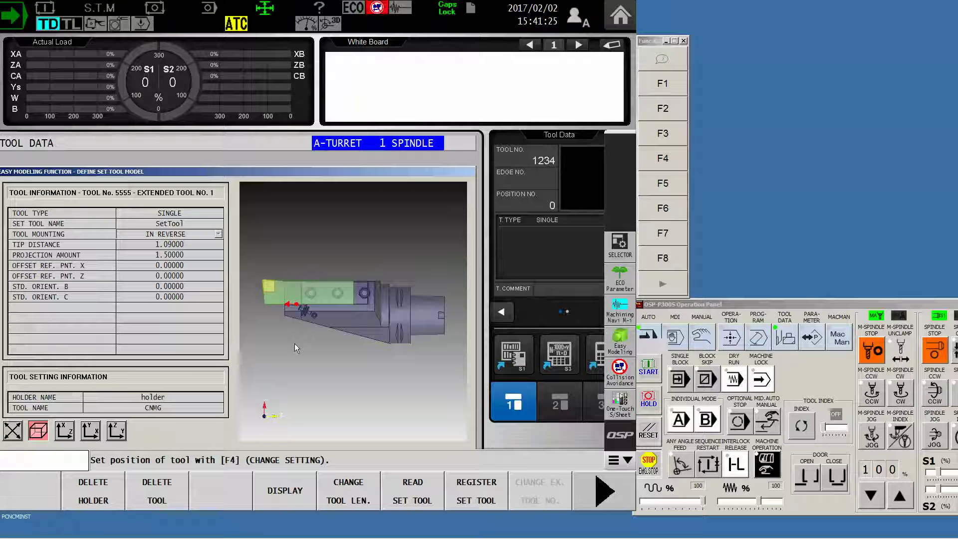
click(585, 490)
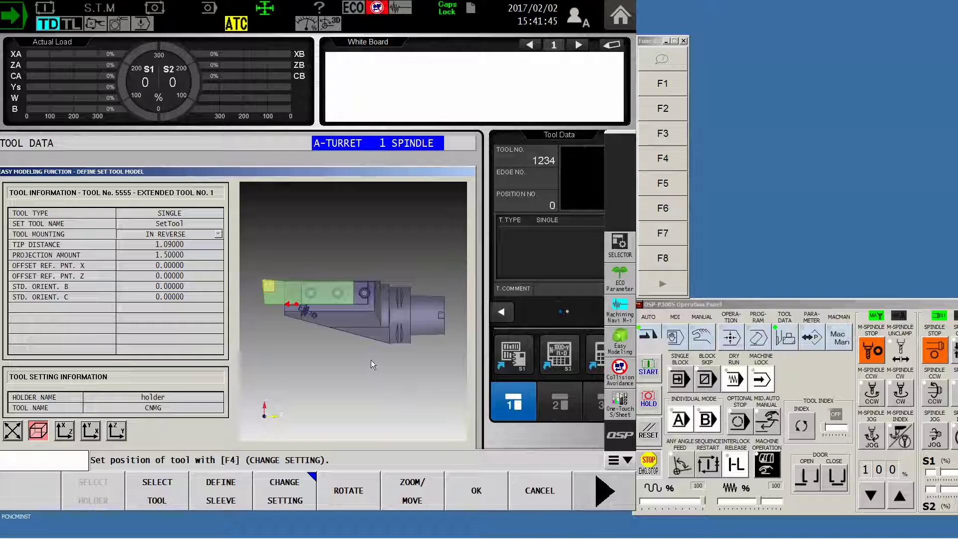
- Accept the tool model and register tool 5555 in the tool data
click(476, 490)
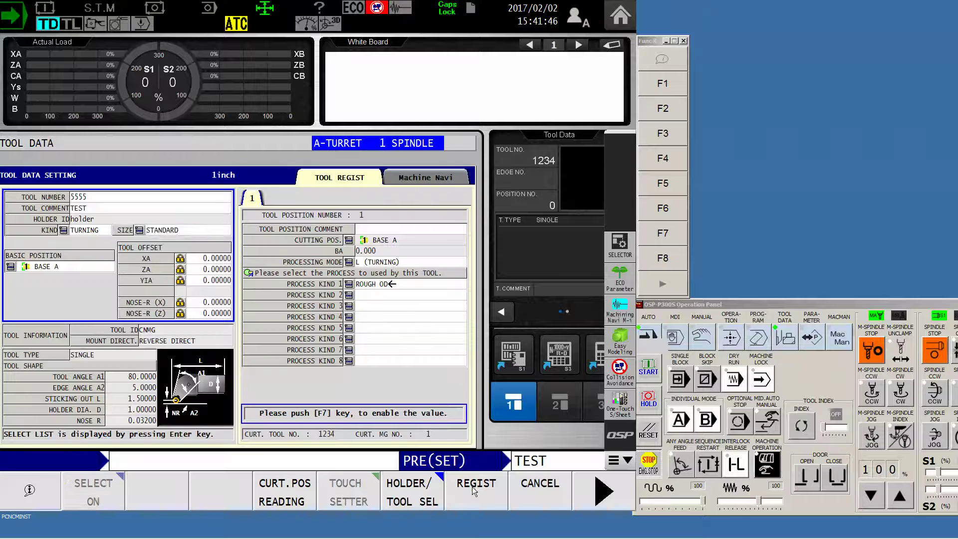
click(489, 495)
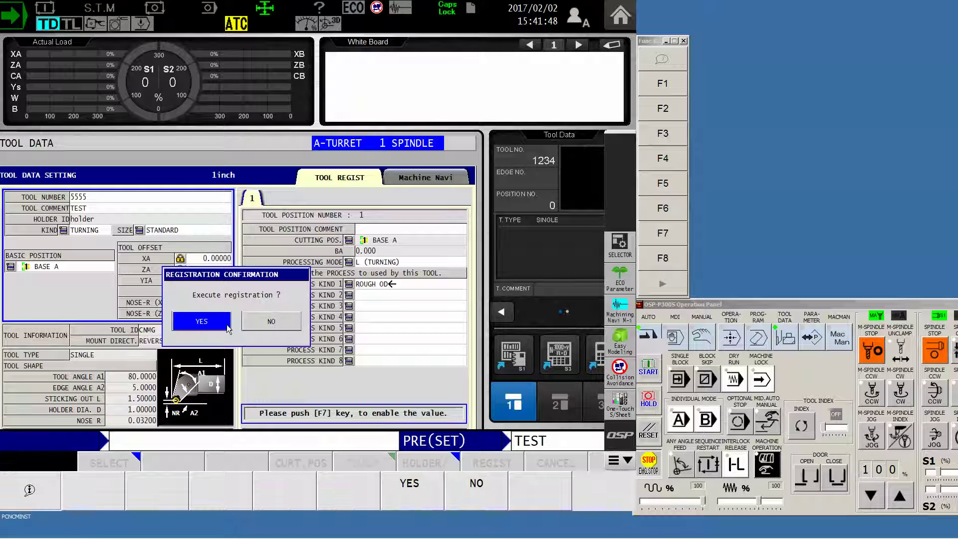
click(207, 323)
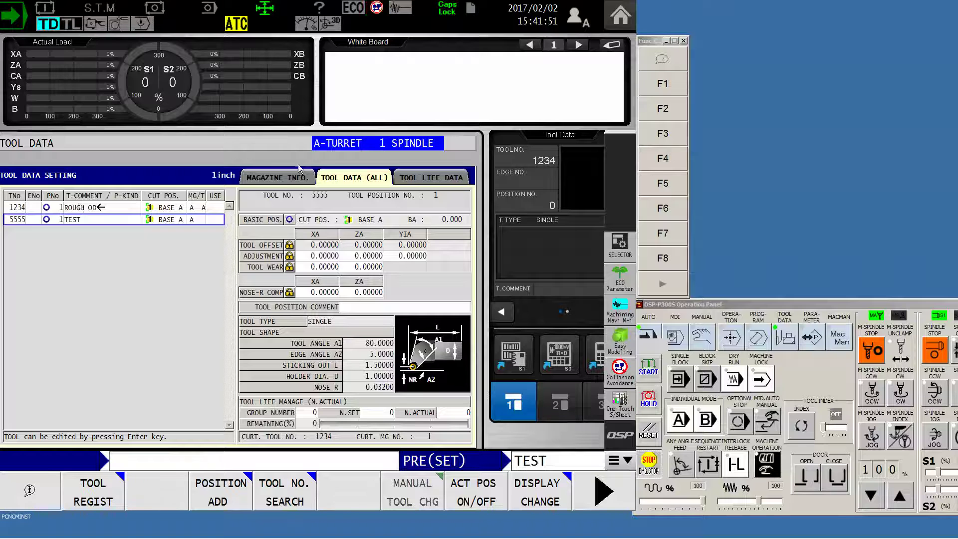
- Detach tool 1234 from the turret, attach unmounted tool 5555, and show Collision Avoidance
click(277, 178)
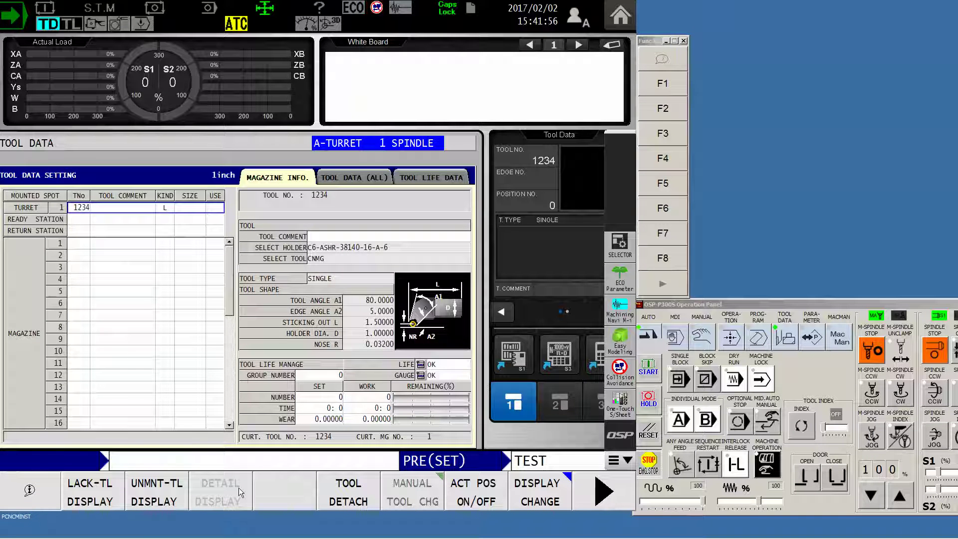
click(348, 492)
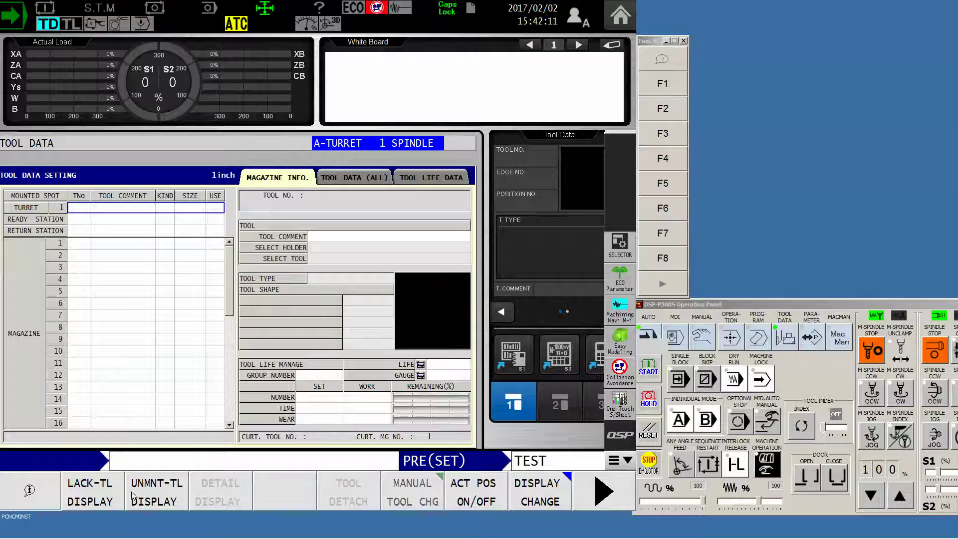
click(153, 494)
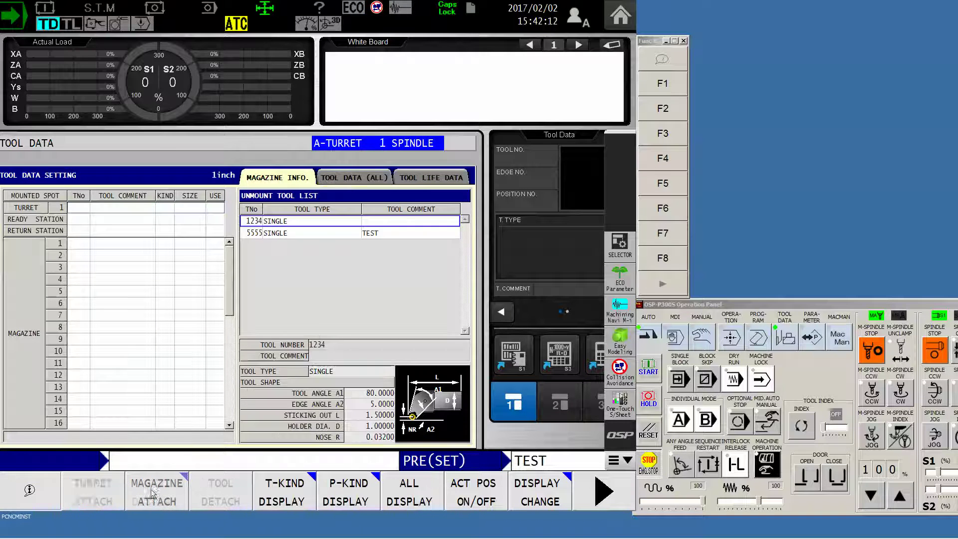
click(284, 233)
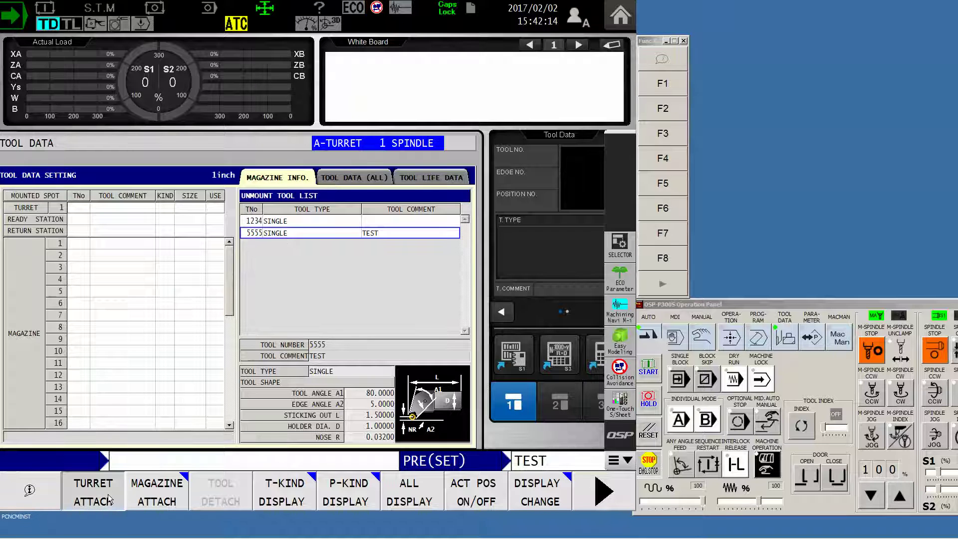
click(113, 505)
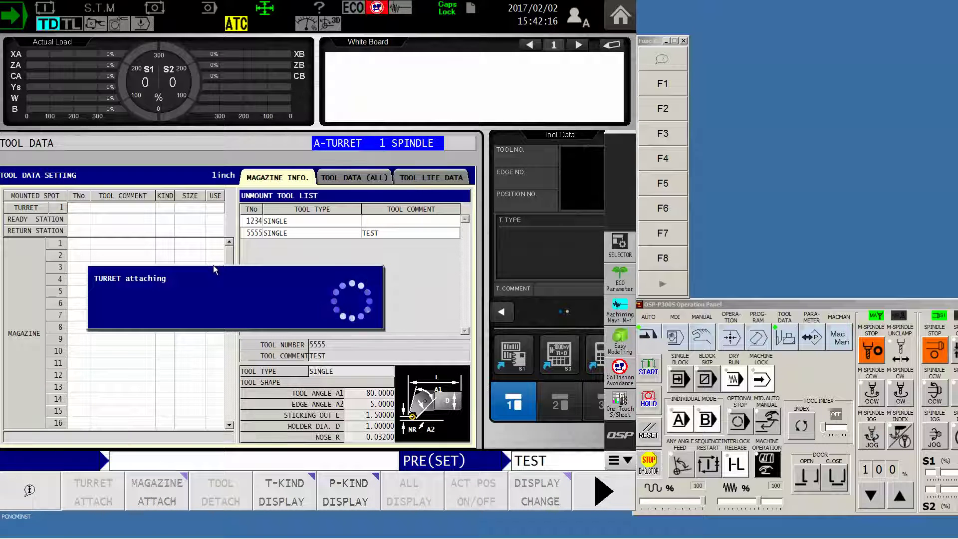
click(621, 375)
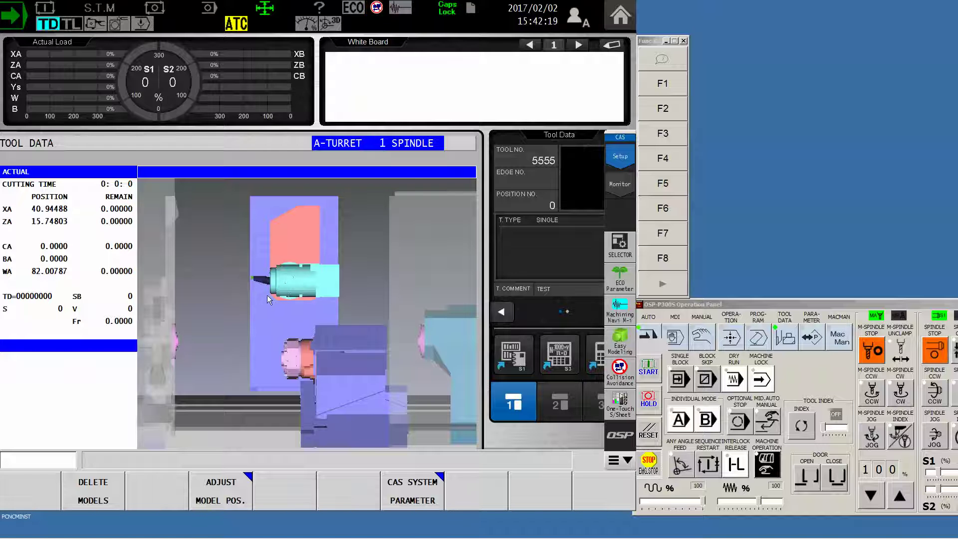
- Switch Collision Avoidance to Monitor and magnify the 3D view onto tool 5555's holder and insert
click(622, 194)
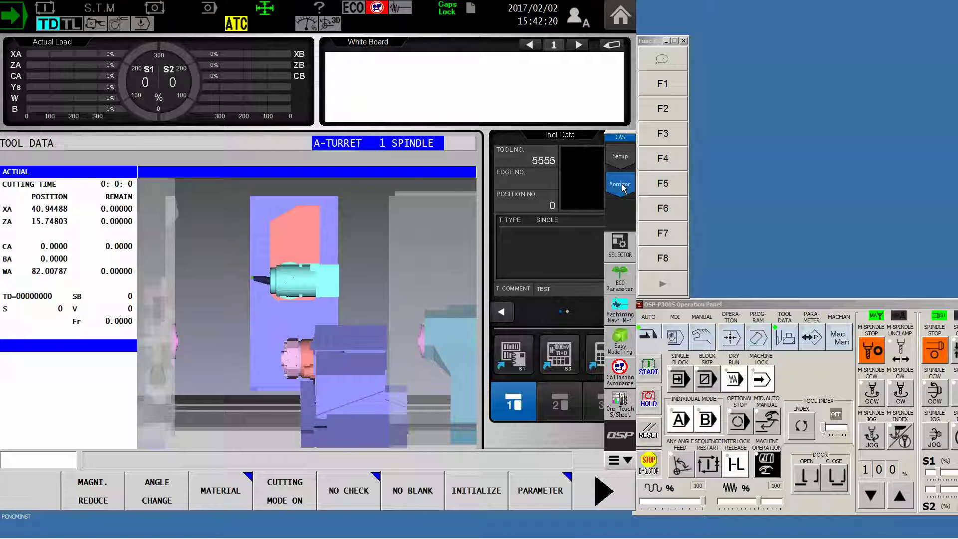
click(91, 502)
click(263, 291)
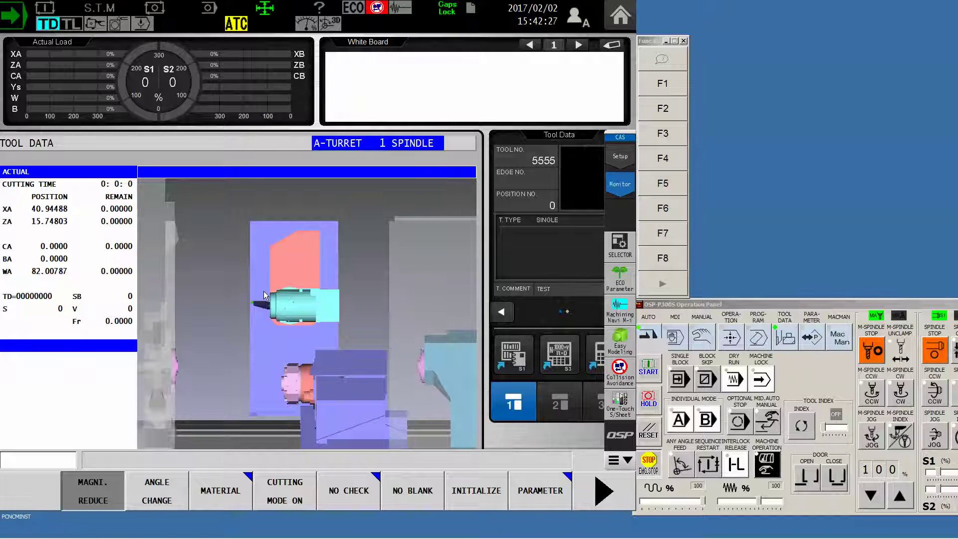
scroll(263, 291, up, 3)
scroll(264, 291, up, 5)
scroll(264, 291, up, 3)
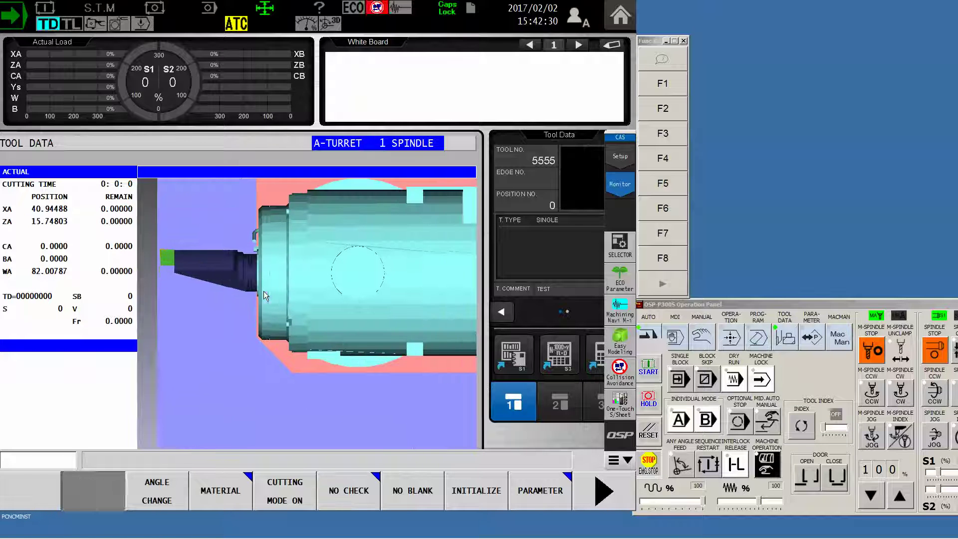